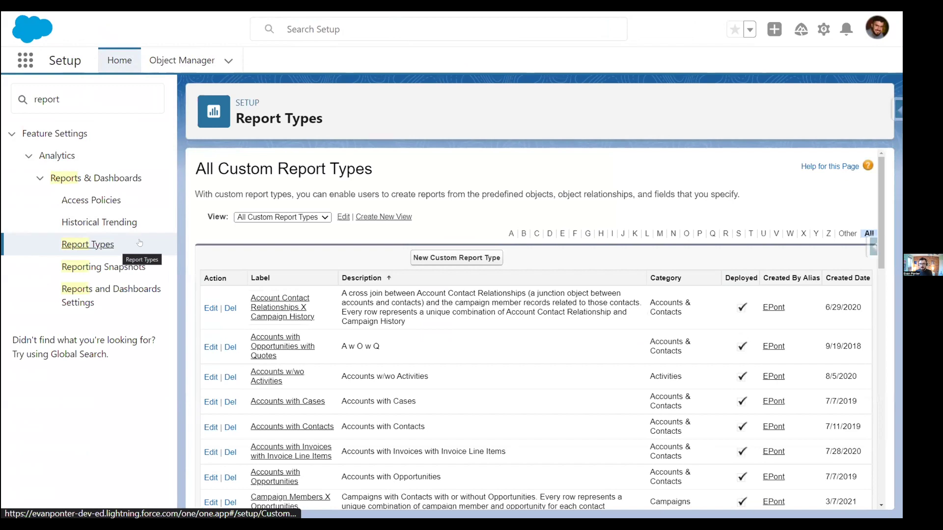
- Start a new custom report type with Opportunities as the primary object
{"action": "left_click", "coordinate": [432, 257]}
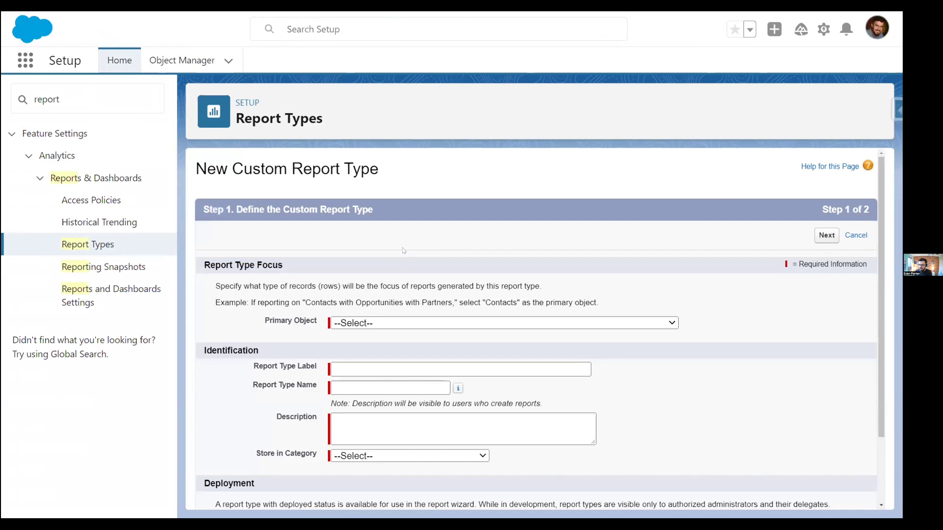
{"action": "left_click", "coordinate": [372, 323]}
{"action": "type", "text": "opp"}
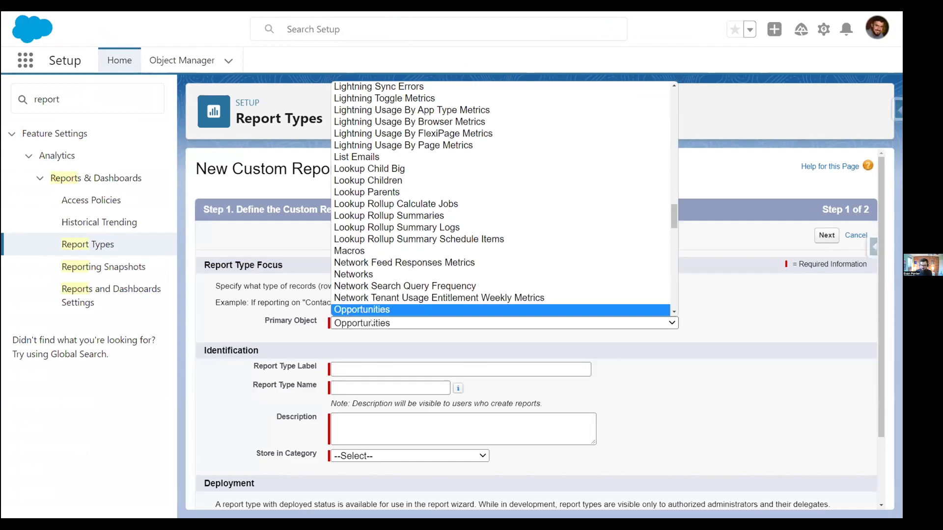
{"action": "key", "text": "Return"}
{"action": "scroll", "coordinate": [245, 233], "scroll_direction": "down", "scroll_amount": 2}
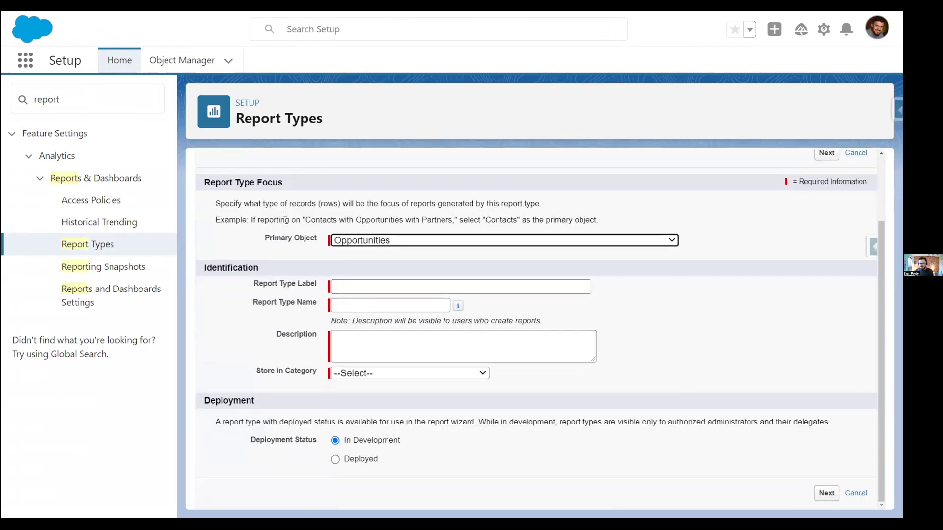
{"action": "left_click_drag", "start_coordinate": [215, 200], "coordinate": [565, 204]}
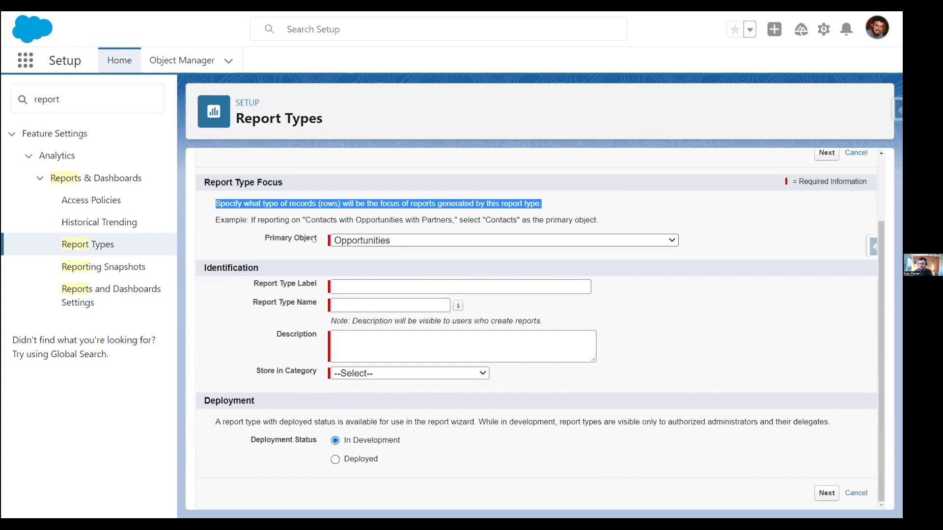
- Label the report type "Opportunities (Deluxe)"
{"action": "left_click", "coordinate": [346, 285]}
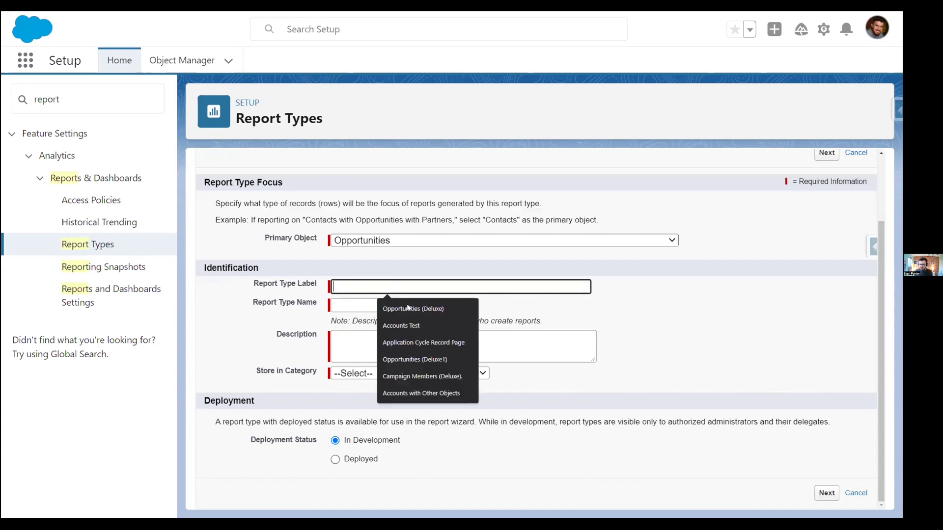
{"action": "key", "text": "Down"}
{"action": "key", "text": "Return"}
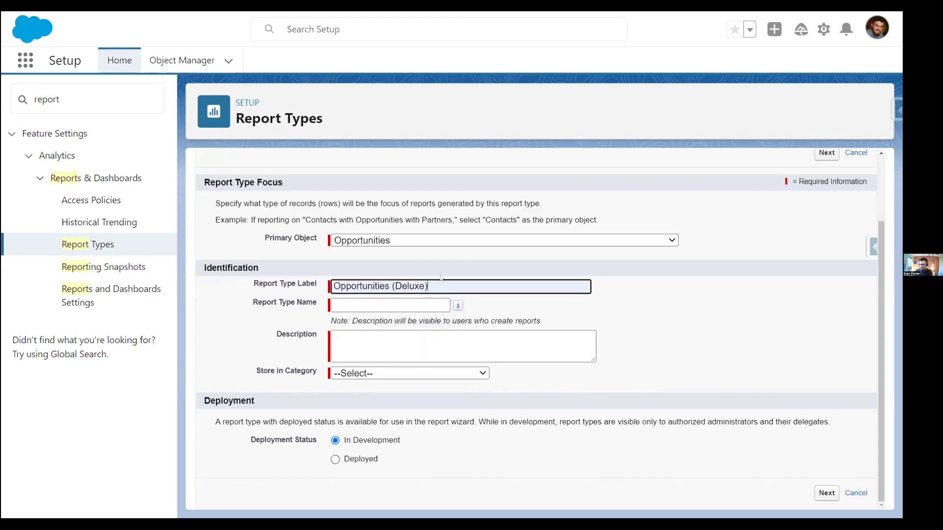
{"action": "key", "text": "Home"}
{"action": "key", "text": "ctrl+shift+Right"}
{"action": "left_click", "coordinate": [411, 281]}
{"action": "double_click", "coordinate": [412, 281]}
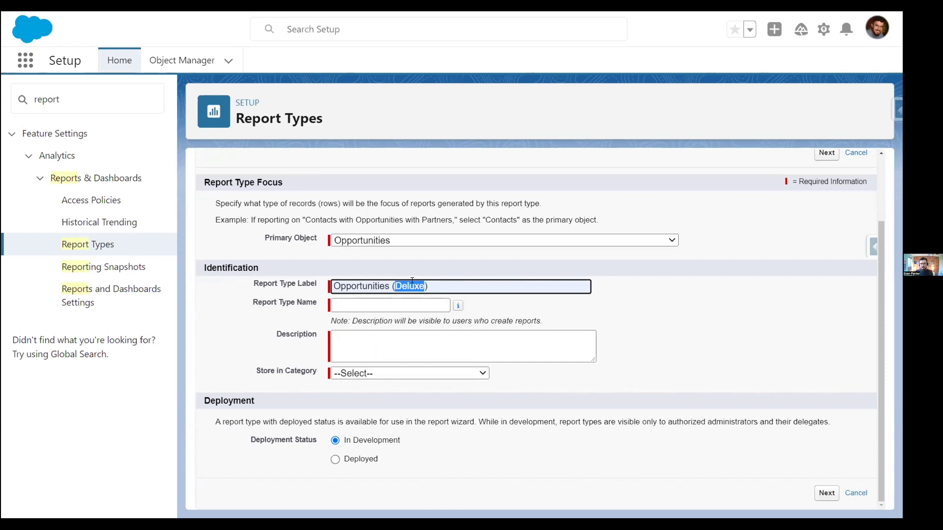
- Describe the report type as "Each detail row represents an Opportunity"
{"action": "left_click", "coordinate": [407, 334]}
{"action": "type", "text": "Each"}
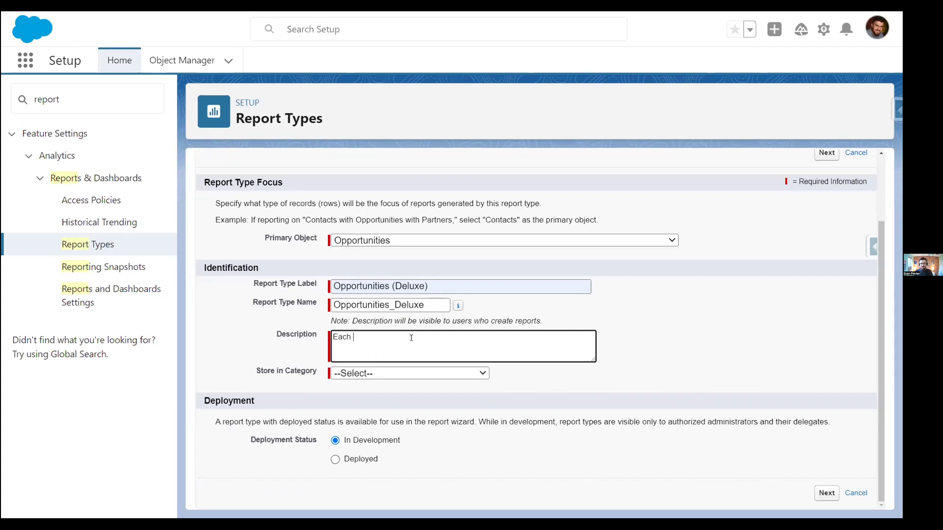
{"action": "type", "text": "detail row represents an Opportuniti"}
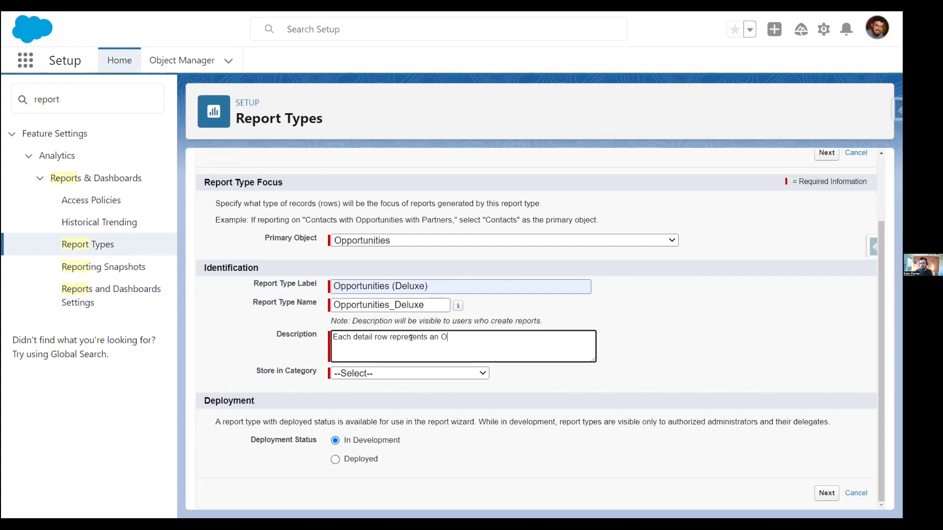
{"action": "key", "text": "BackSpace"}
{"action": "type", "text": "y"}
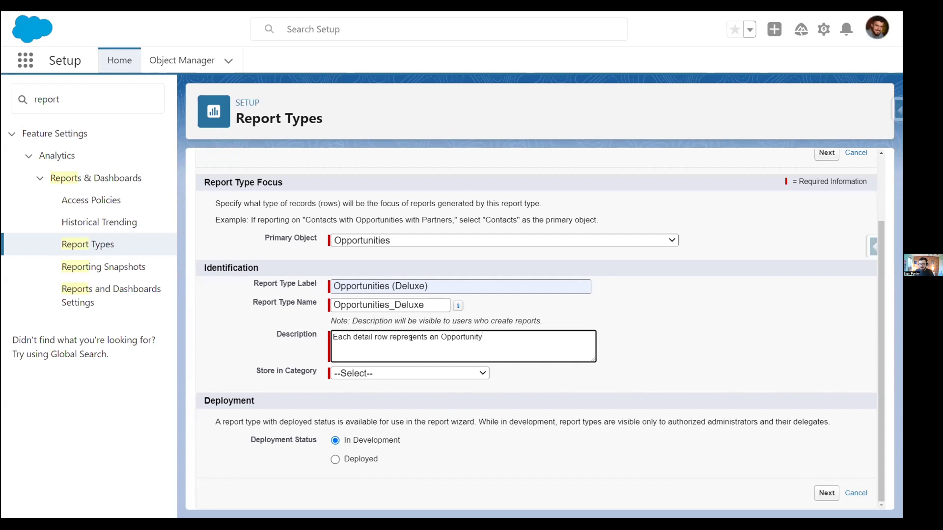
{"action": "left_click_drag", "start_coordinate": [482, 338], "coordinate": [329, 333]}
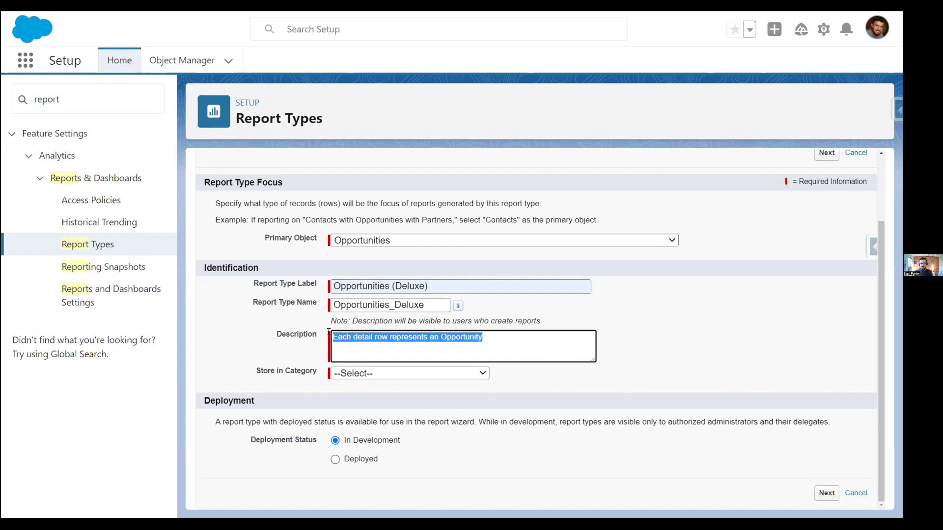
{"action": "left_click", "coordinate": [296, 333]}
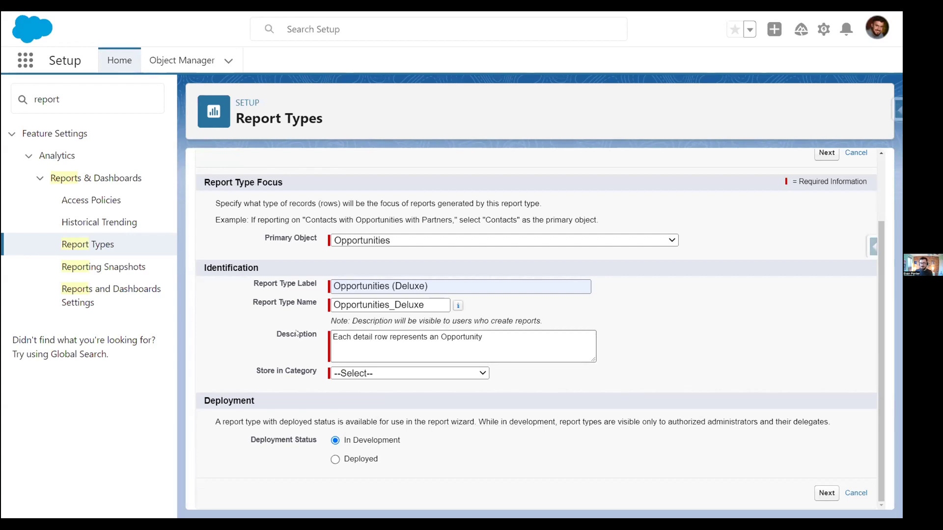
{"action": "left_click", "coordinate": [493, 333]}
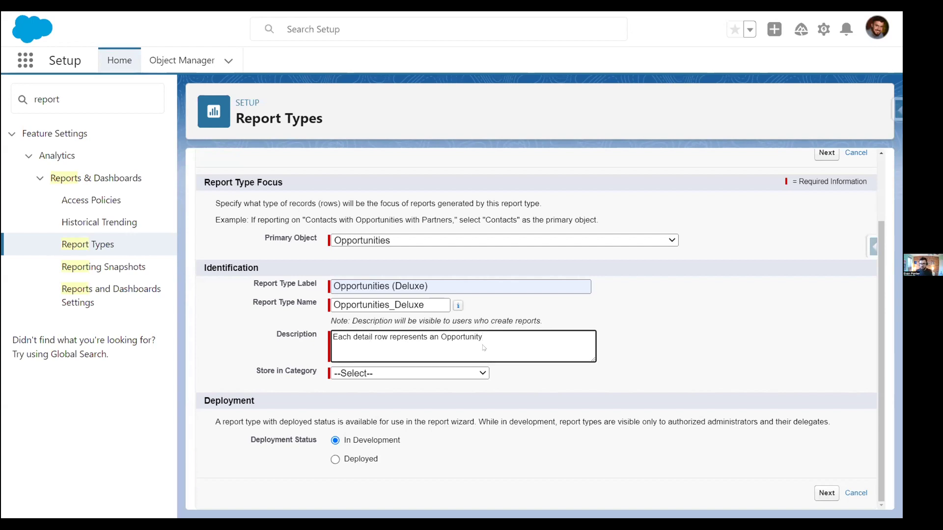
- Store the report type in the Opportunities category and set its deployment status to Deployed
{"action": "left_click", "coordinate": [373, 373]}
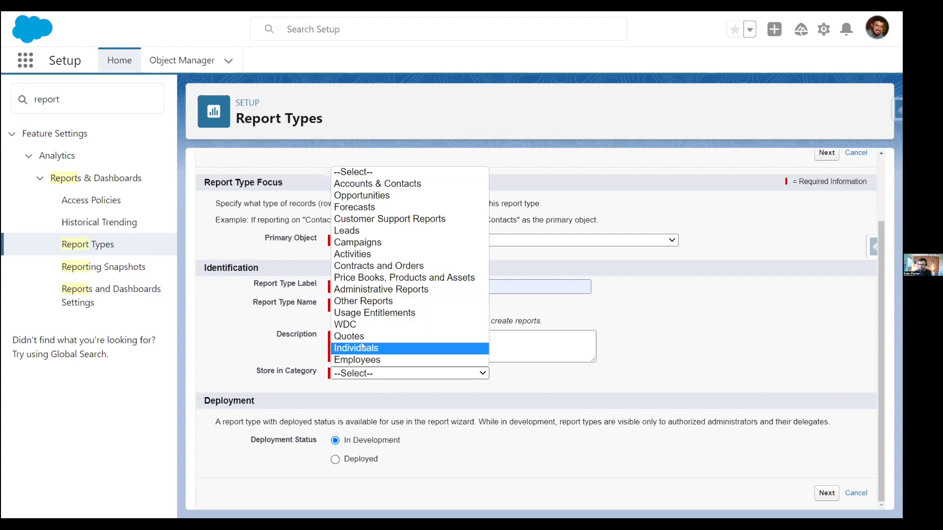
{"action": "left_click", "coordinate": [365, 196]}
{"action": "left_click", "coordinate": [336, 459]}
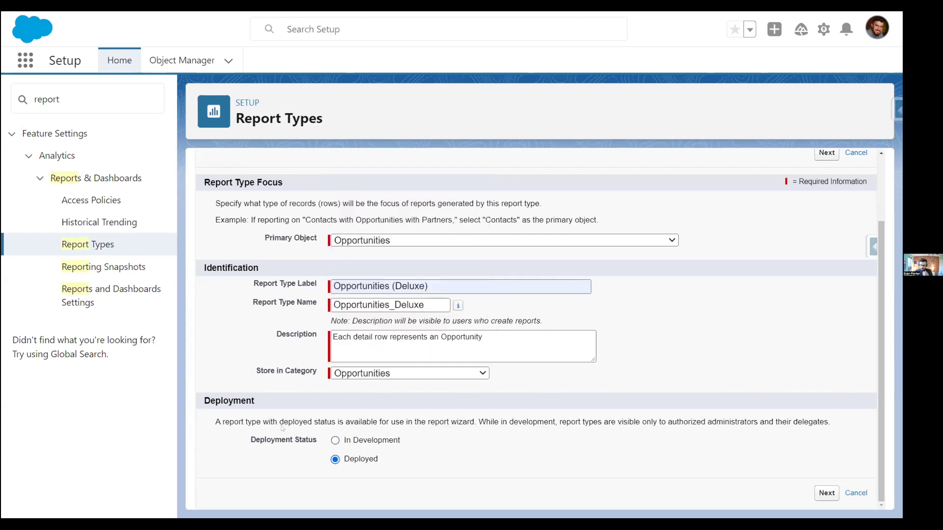
- Save the report type with Opportunities as its only object and open its field layout for editing
{"action": "left_click", "coordinate": [825, 490]}
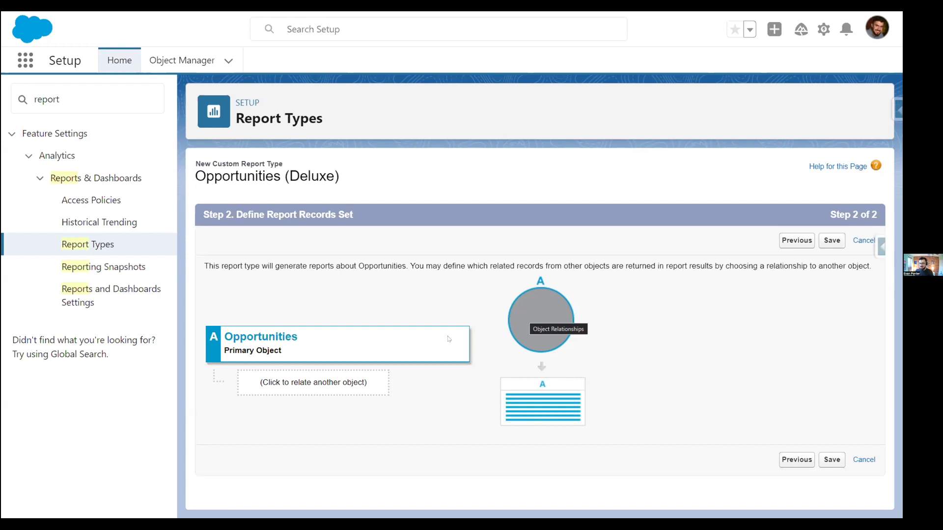
{"action": "double_click", "coordinate": [283, 336]}
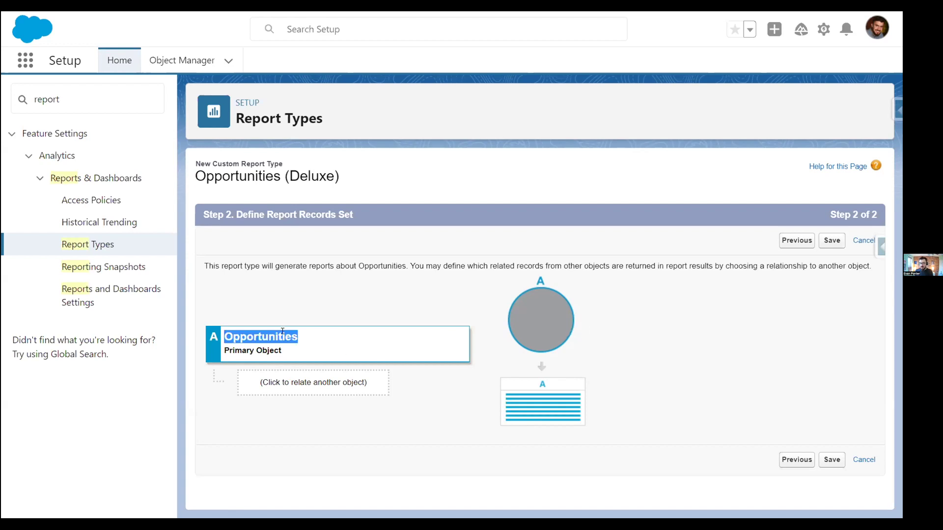
{"action": "left_click", "coordinate": [830, 459]}
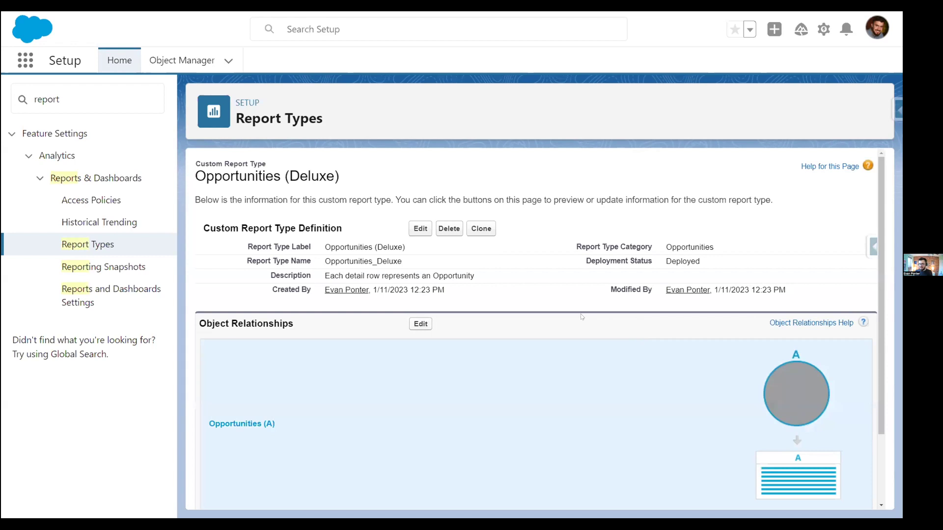
{"action": "scroll", "coordinate": [581, 317], "scroll_direction": "down", "scroll_amount": 2}
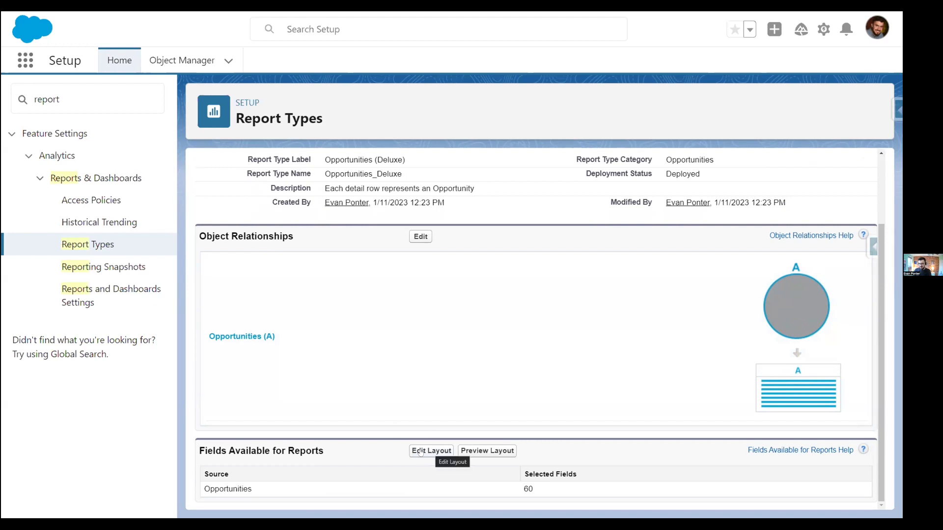
{"action": "left_click", "coordinate": [420, 451]}
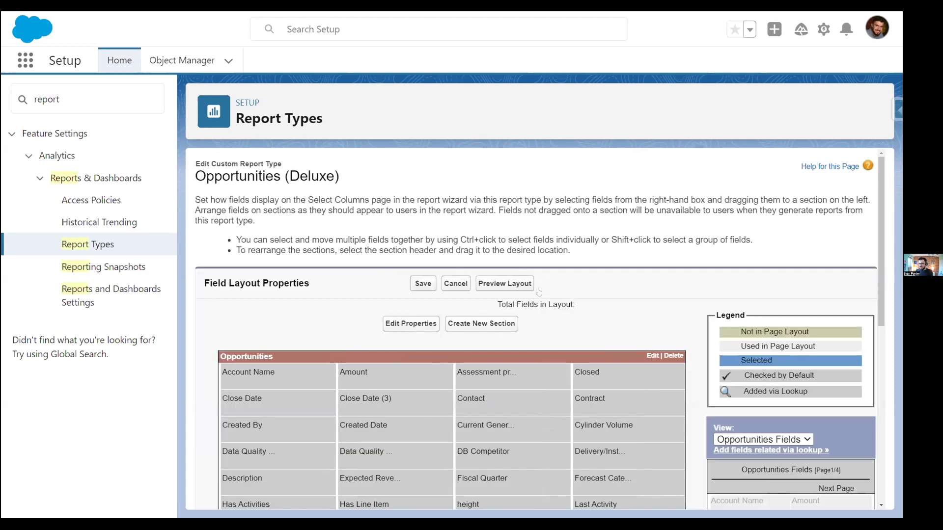
- Examine the Opportunities fields in the layout and page through the list of available fields to its last page
{"action": "scroll", "coordinate": [486, 210], "scroll_direction": "down", "scroll_amount": 1}
{"action": "scroll", "coordinate": [486, 210], "scroll_direction": "down", "scroll_amount": 2}
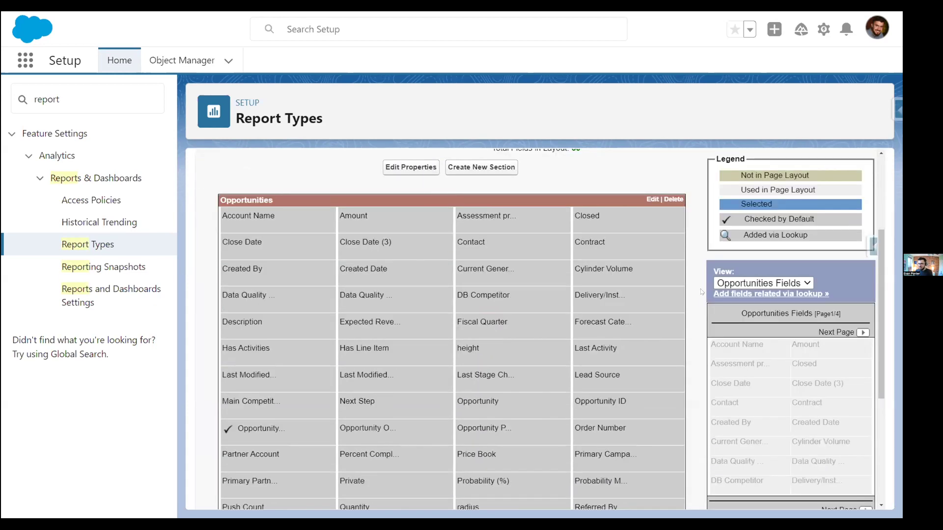
{"action": "mouse_move", "coordinate": [631, 316]}
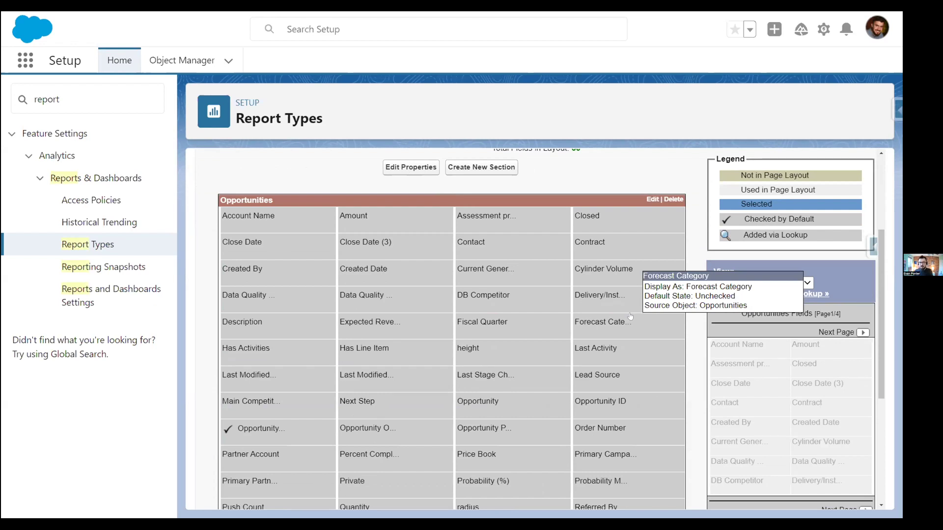
{"action": "scroll", "coordinate": [388, 344], "scroll_direction": "down", "scroll_amount": 4}
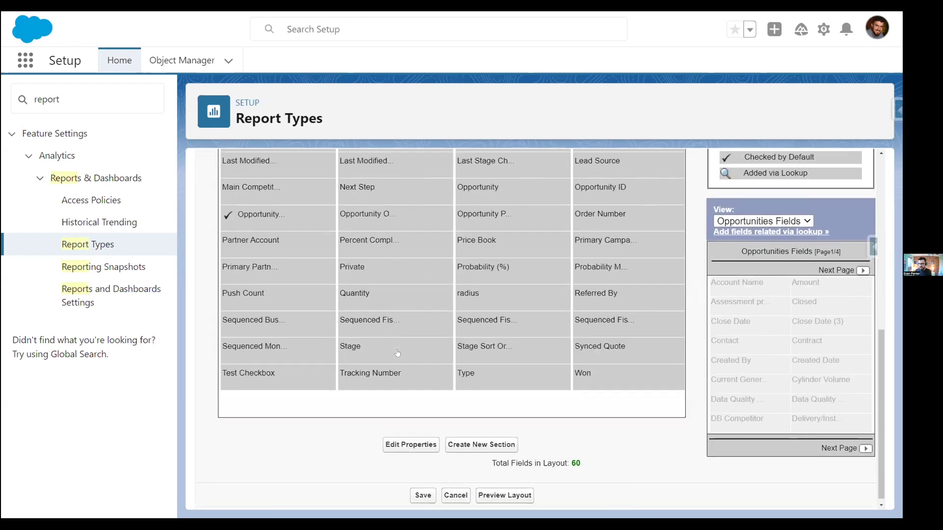
{"action": "scroll", "coordinate": [845, 330], "scroll_direction": "up", "scroll_amount": 6}
{"action": "scroll", "coordinate": [846, 330], "scroll_direction": "down", "scroll_amount": 3}
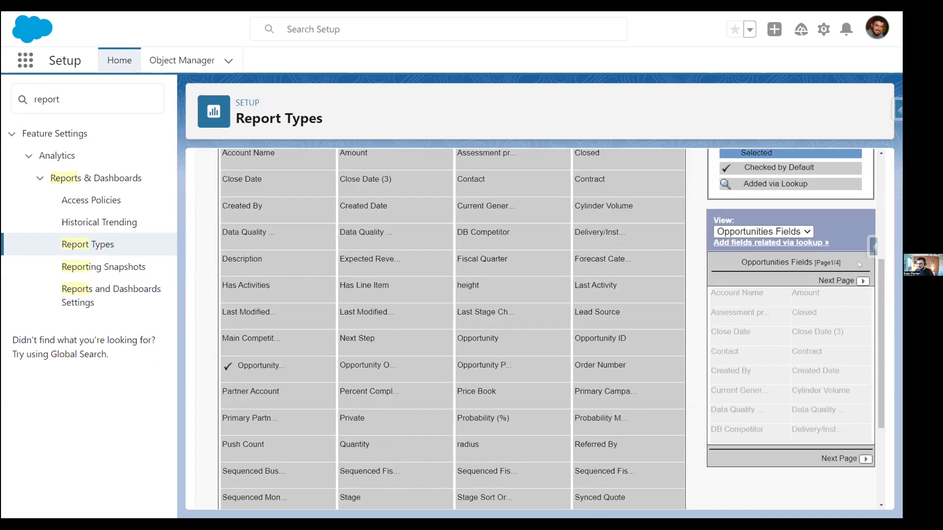
{"action": "left_click", "coordinate": [863, 281]}
{"action": "left_click", "coordinate": [862, 281]}
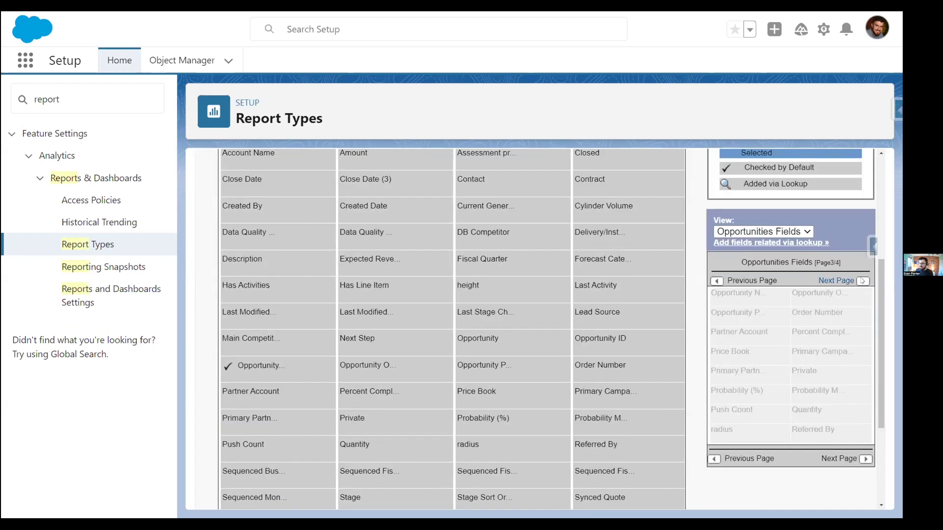
{"action": "left_click", "coordinate": [862, 281]}
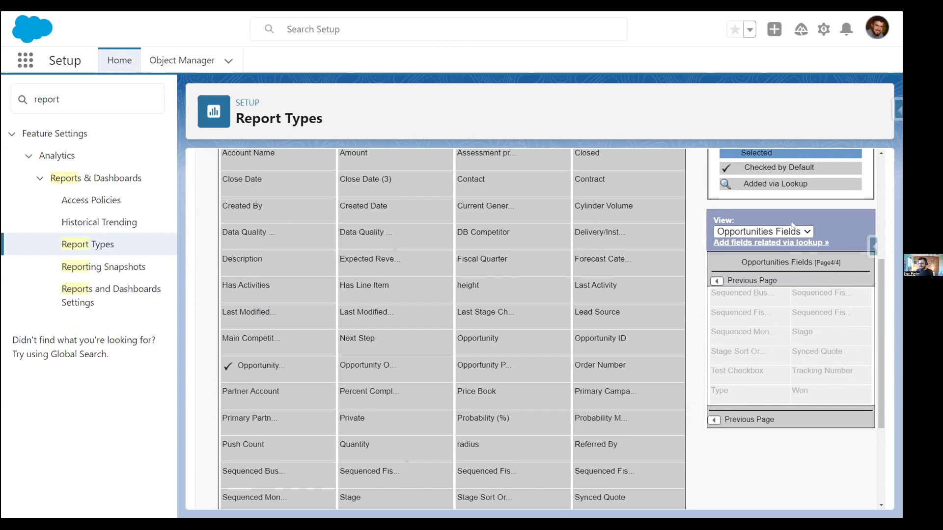
- Open the fields related via lookup through Account Name and select all of the account fields
{"action": "scroll", "coordinate": [762, 250], "scroll_direction": "up", "scroll_amount": 1}
{"action": "scroll", "coordinate": [762, 250], "scroll_direction": "up", "scroll_amount": 2}
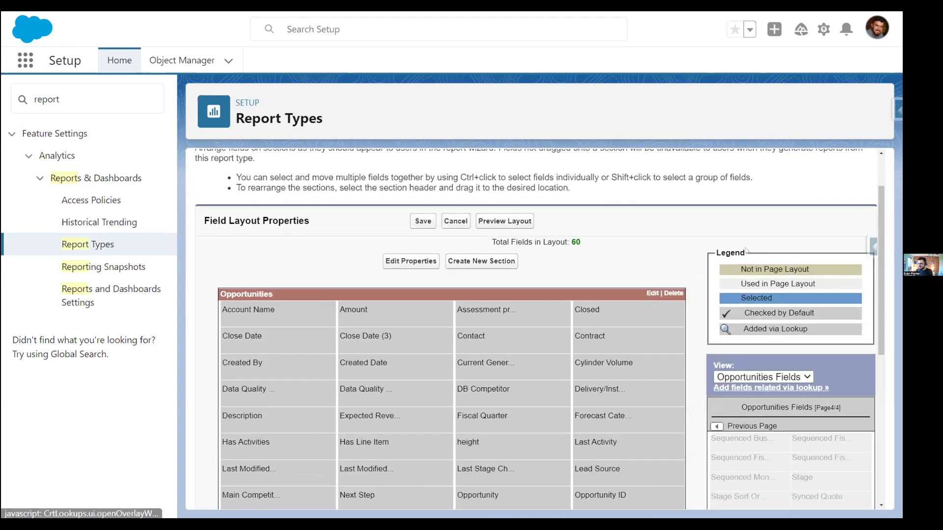
{"action": "scroll", "coordinate": [689, 318], "scroll_direction": "down", "scroll_amount": 1}
{"action": "scroll", "coordinate": [689, 318], "scroll_direction": "down", "scroll_amount": 1}
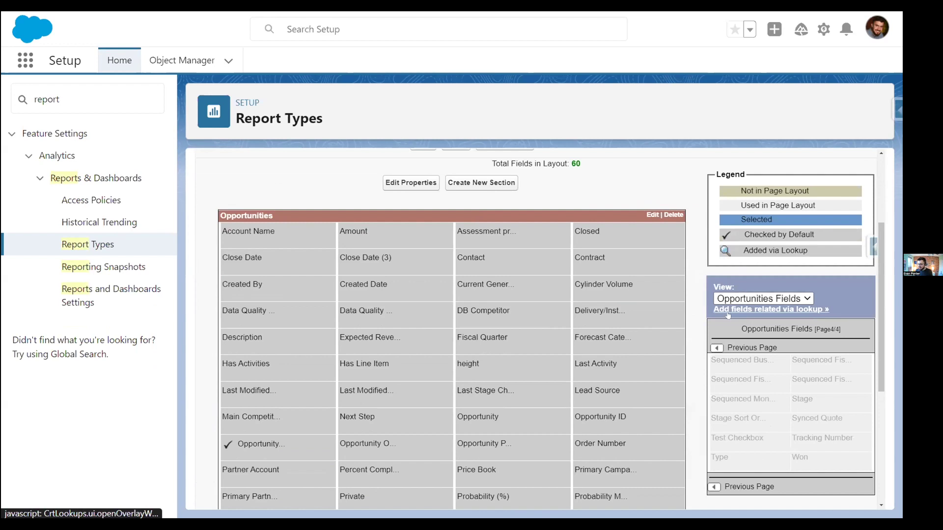
{"action": "left_click", "coordinate": [756, 310]}
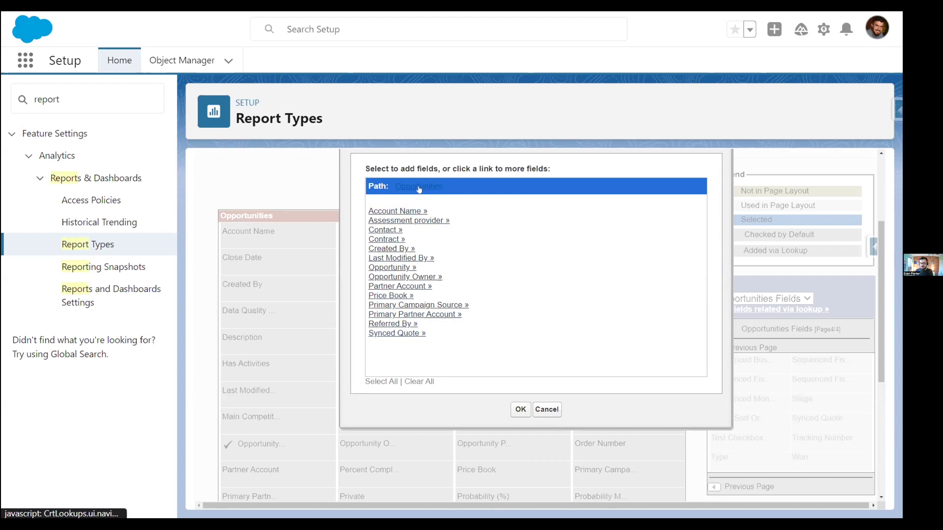
{"action": "left_click", "coordinate": [395, 211]}
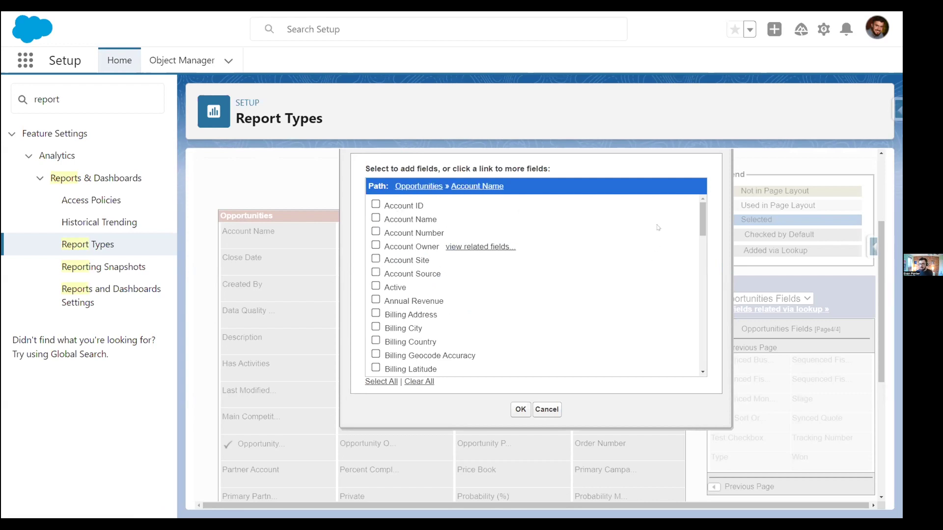
{"action": "left_click_drag", "start_coordinate": [701, 218], "coordinate": [673, 347]}
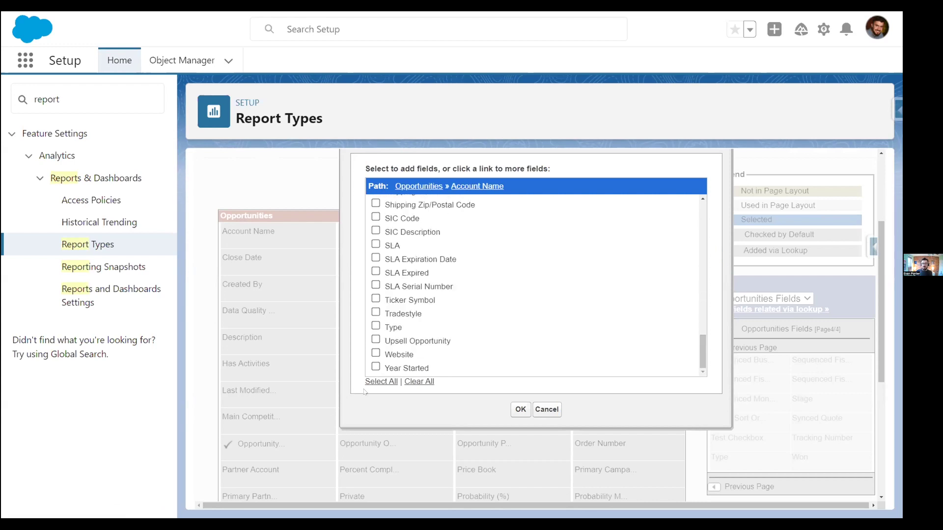
{"action": "left_click", "coordinate": [380, 381]}
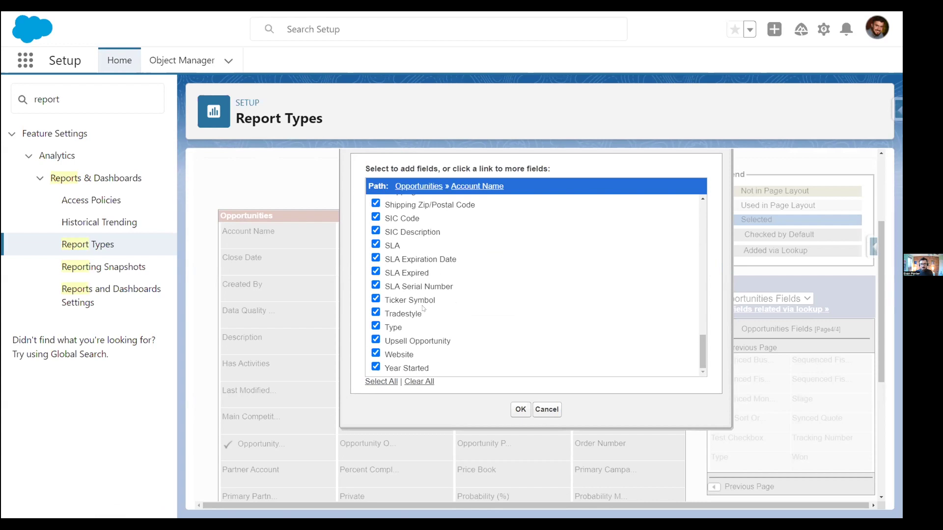
- Exclude SIC Code, SIC Description, SLA, SLA Expiration Date, SLA Expired and SLA Serial Number, and add the remaining selected account fields to the layout
{"action": "left_click", "coordinate": [376, 285]}
{"action": "left_click", "coordinate": [375, 271]}
{"action": "left_click", "coordinate": [376, 258]}
{"action": "left_click", "coordinate": [375, 244]}
{"action": "left_click", "coordinate": [376, 231]}
{"action": "left_click", "coordinate": [377, 217]}
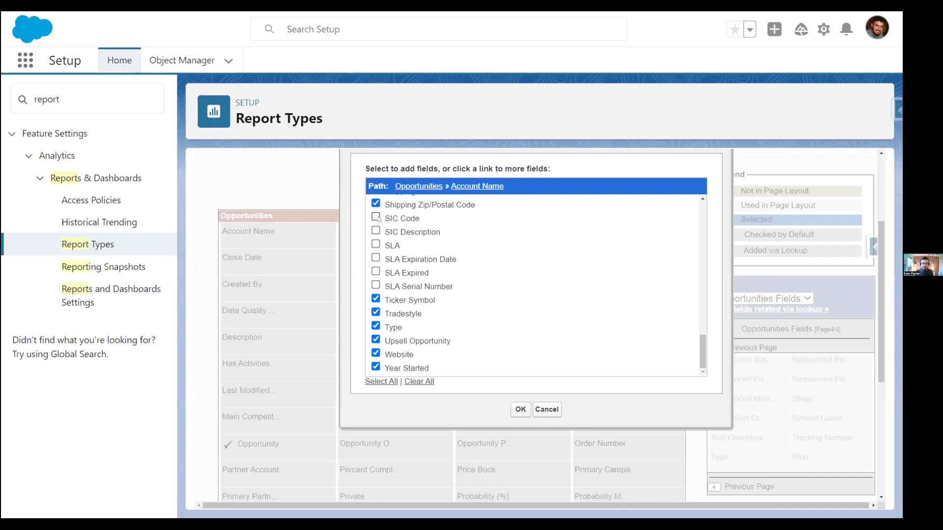
{"action": "left_click", "coordinate": [521, 414]}
{"action": "scroll", "coordinate": [471, 293], "scroll_direction": "down", "scroll_amount": 8}
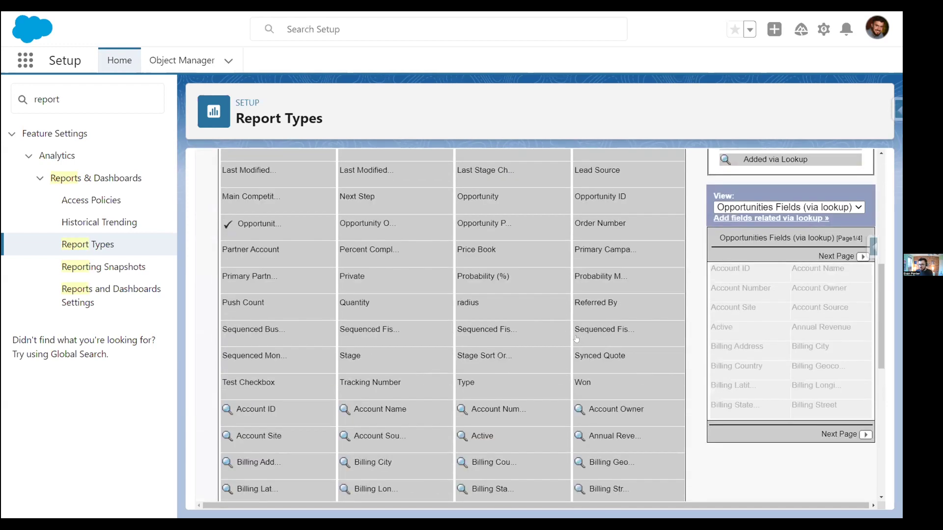
{"action": "scroll", "coordinate": [472, 293], "scroll_direction": "down", "scroll_amount": 1}
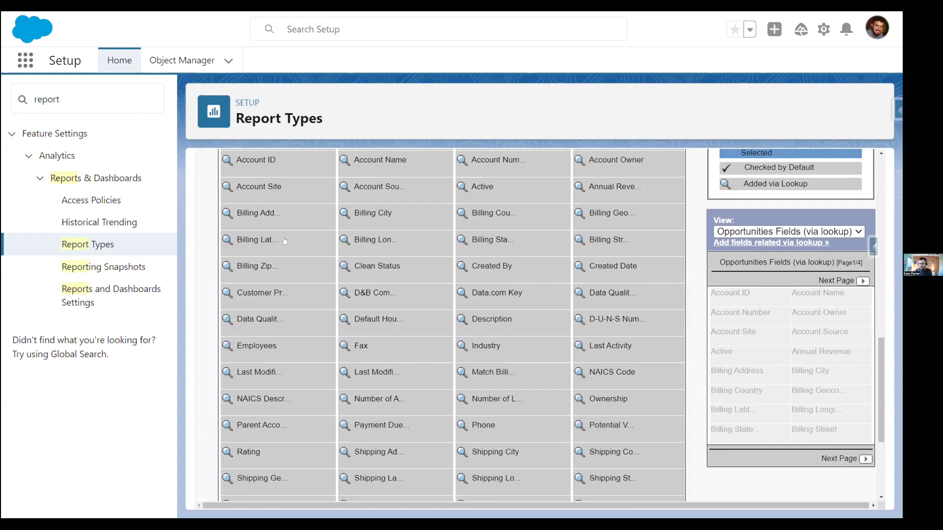
- Examine the account fields added to the layout, including the lookup details of Billing Latitude and Account Number
{"action": "mouse_move", "coordinate": [285, 241]}
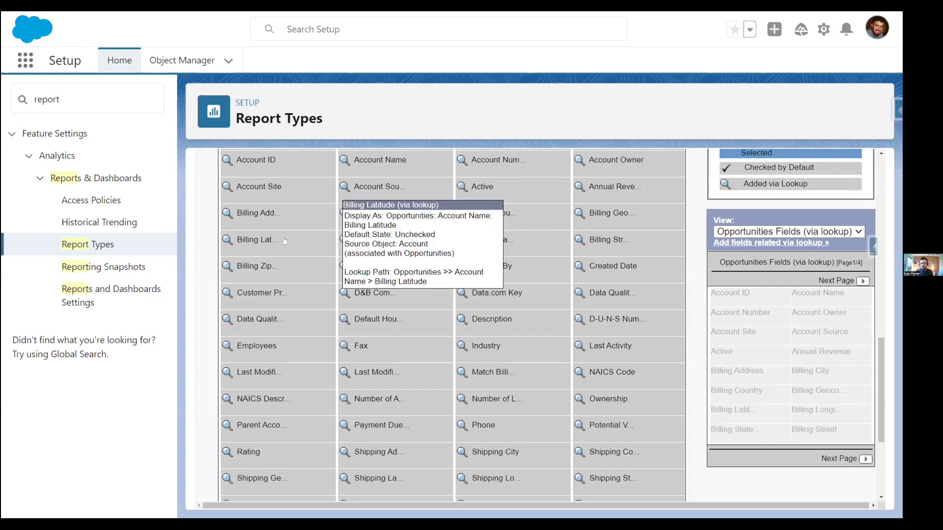
{"action": "scroll", "coordinate": [290, 245], "scroll_direction": "up", "scroll_amount": 3}
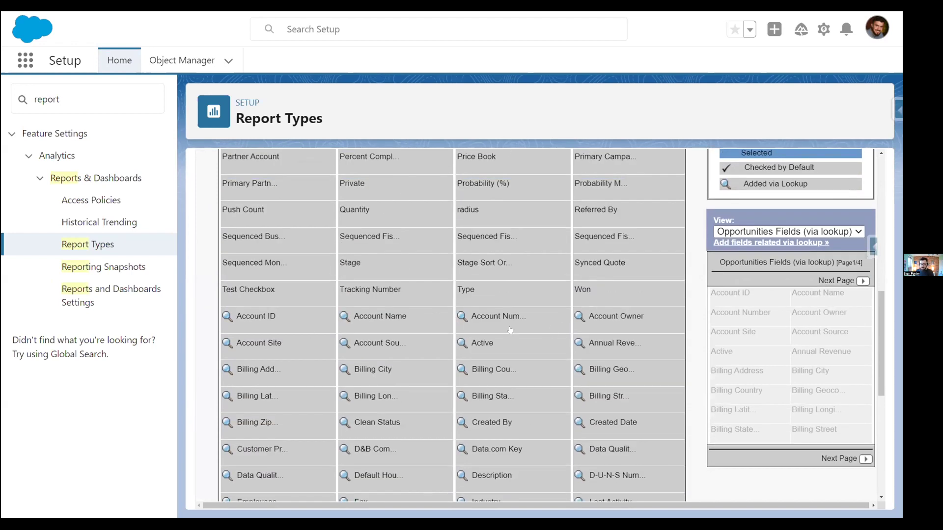
{"action": "mouse_move", "coordinate": [510, 330]}
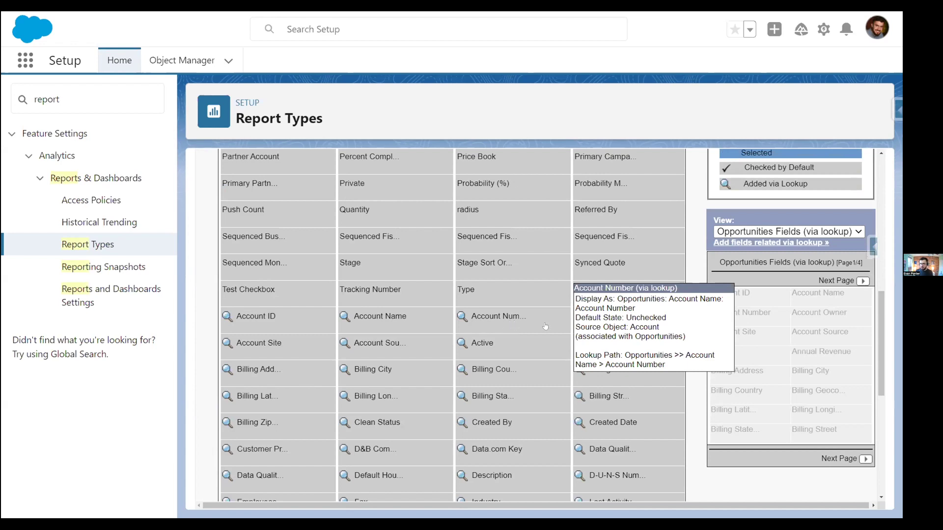
{"action": "scroll", "coordinate": [508, 319], "scroll_direction": "down", "scroll_amount": 5}
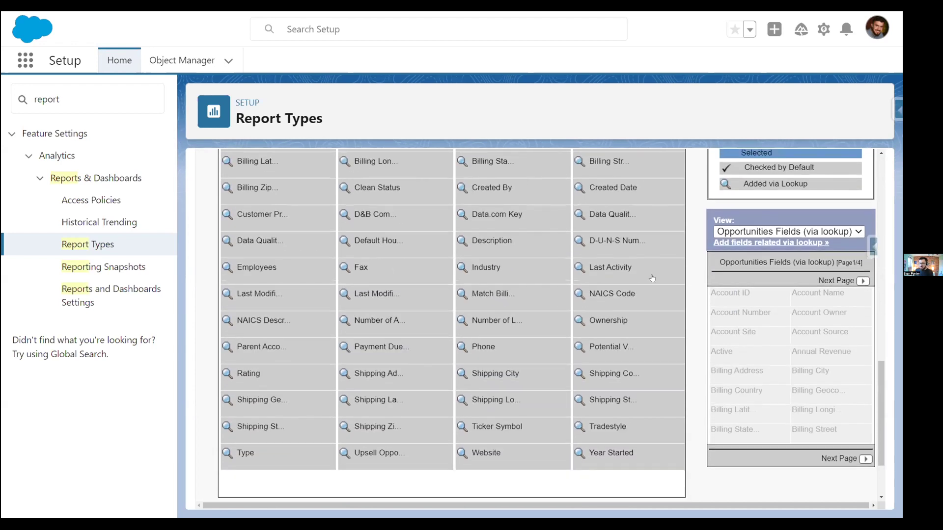
{"action": "scroll", "coordinate": [432, 273], "scroll_direction": "up", "scroll_amount": 3}
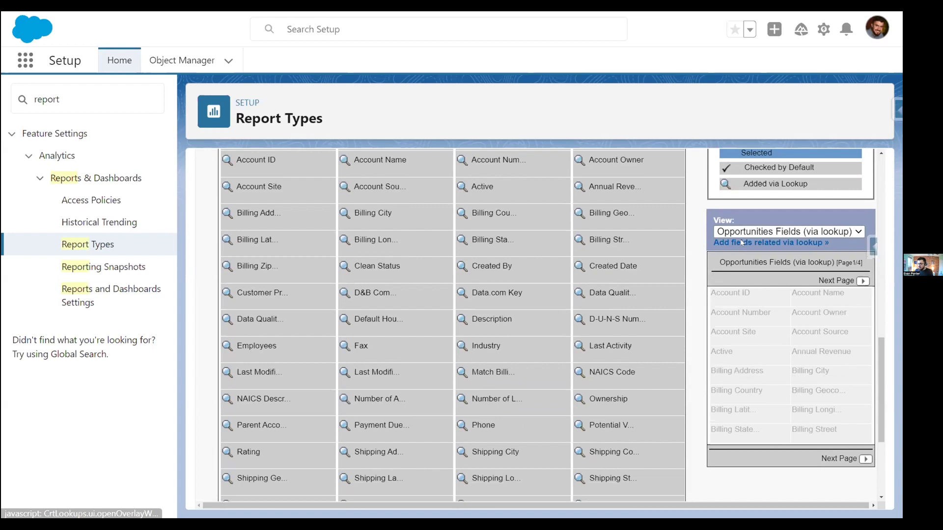
- Open the fields related via lookup through Contact and look through the whole list of contact fields
{"action": "left_click", "coordinate": [742, 243]}
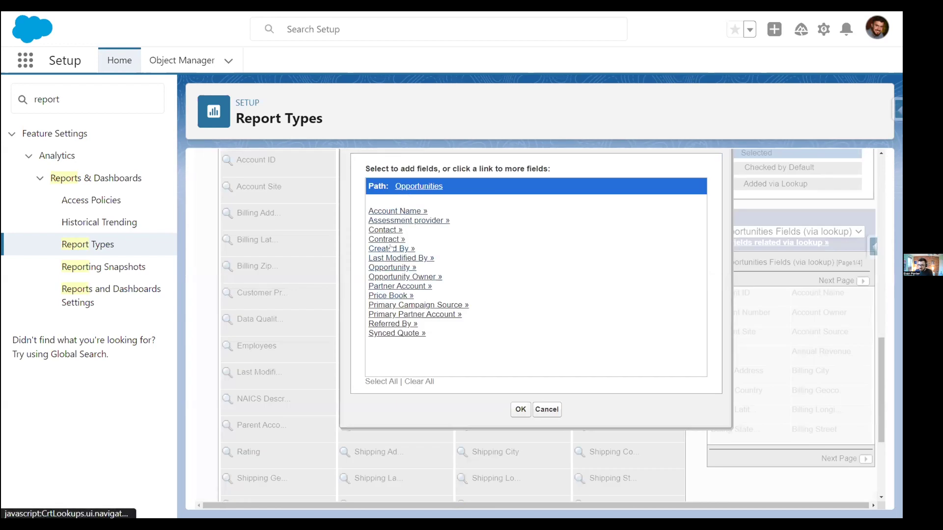
{"action": "left_click", "coordinate": [386, 230]}
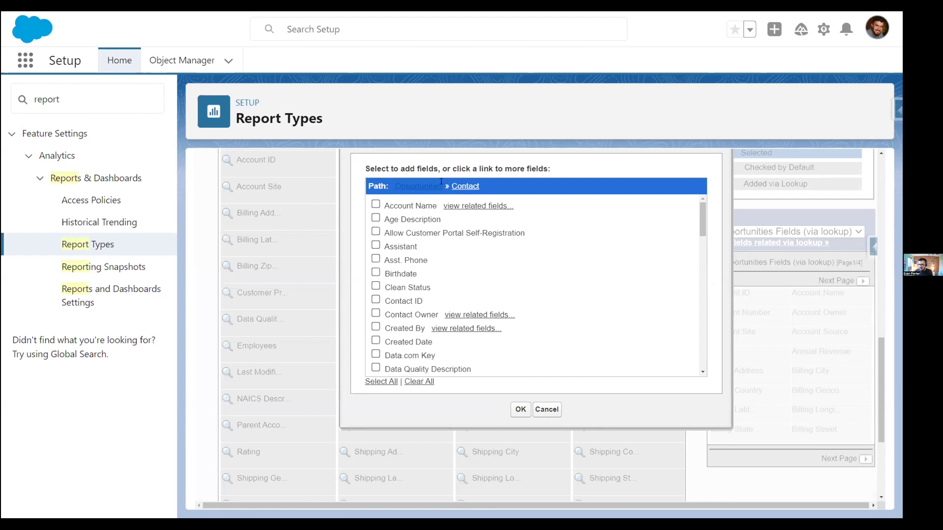
{"action": "scroll", "coordinate": [425, 279], "scroll_direction": "down", "scroll_amount": 10}
{"action": "scroll", "coordinate": [427, 310], "scroll_direction": "down", "scroll_amount": 4}
{"action": "scroll", "coordinate": [445, 300], "scroll_direction": "up", "scroll_amount": 12}
{"action": "scroll", "coordinate": [446, 300], "scroll_direction": "up", "scroll_amount": 5}
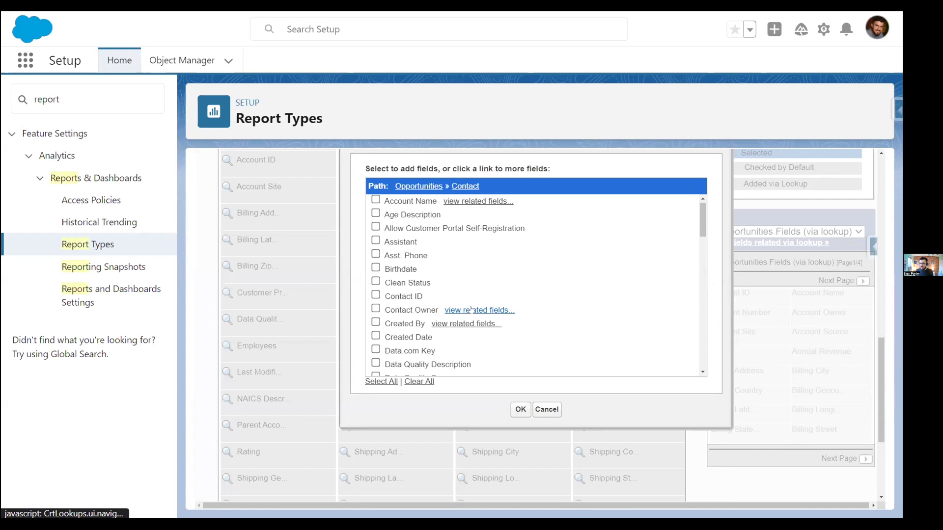
- Follow the Contact lookup through Contact Owner, Account and Account Owner, try selecting all its fields, and leave without adding them
{"action": "left_click", "coordinate": [470, 310]}
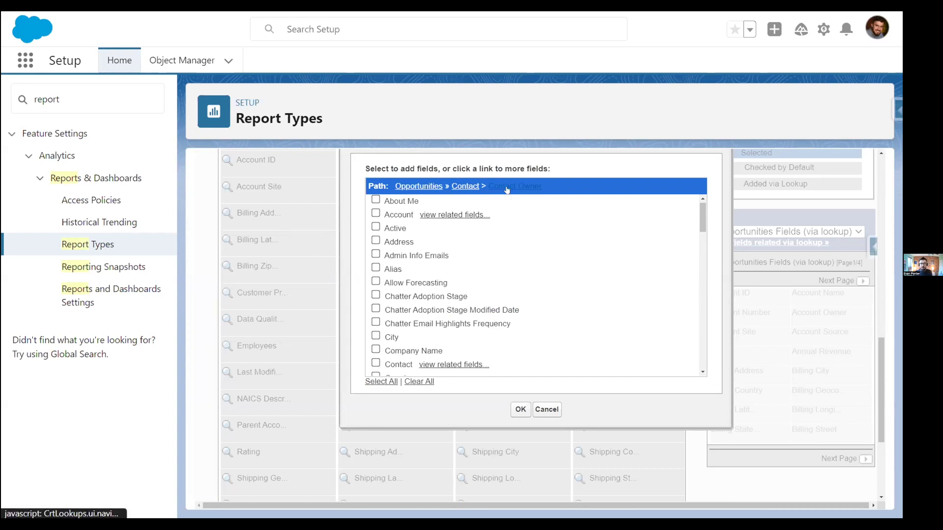
{"action": "scroll", "coordinate": [479, 287], "scroll_direction": "up", "scroll_amount": 1}
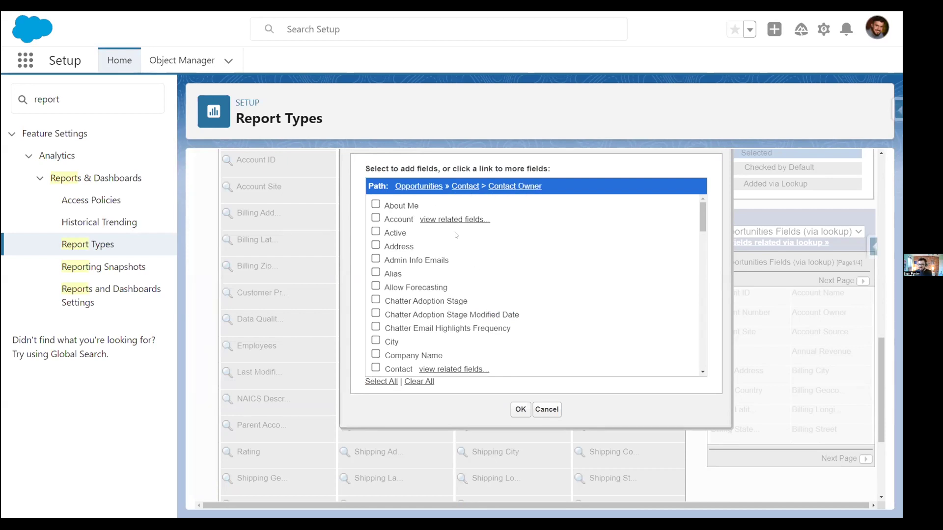
{"action": "left_click", "coordinate": [443, 220]}
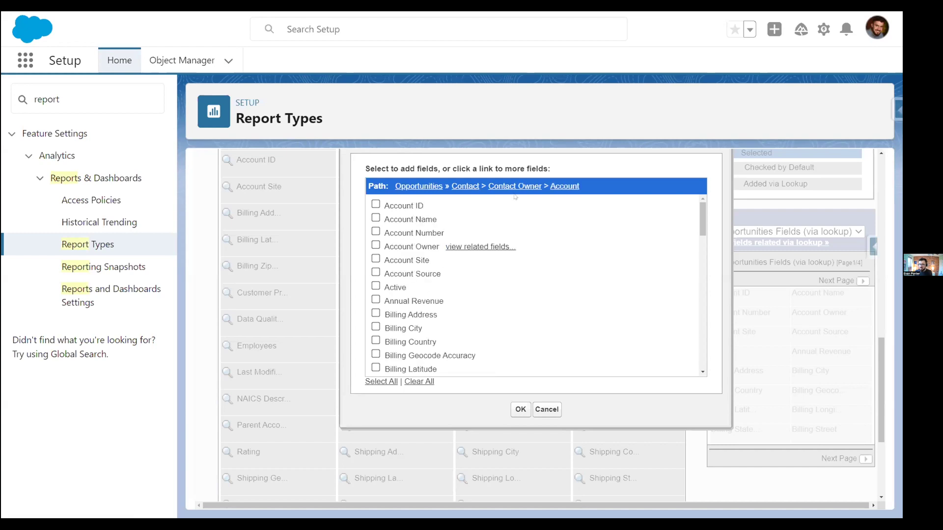
{"action": "left_click", "coordinate": [473, 246]}
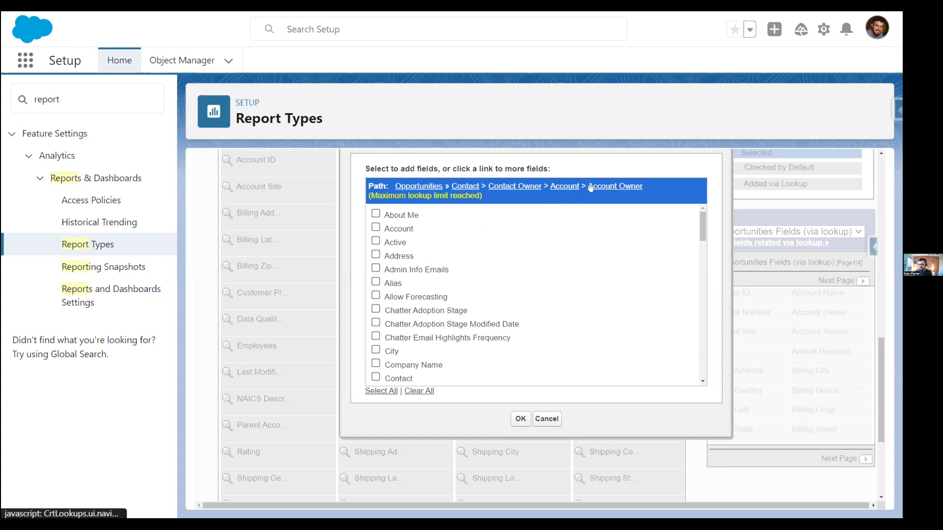
{"action": "left_click", "coordinate": [615, 188]}
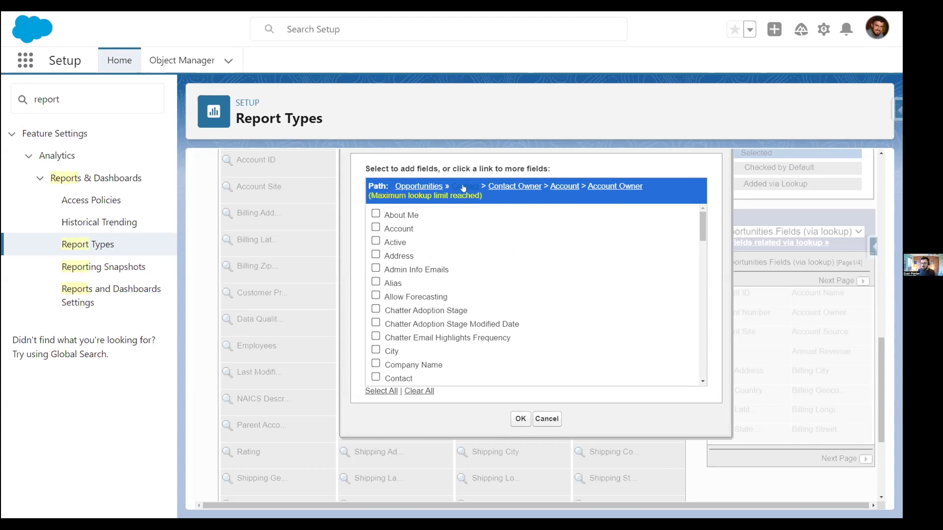
{"action": "left_click", "coordinate": [380, 391]}
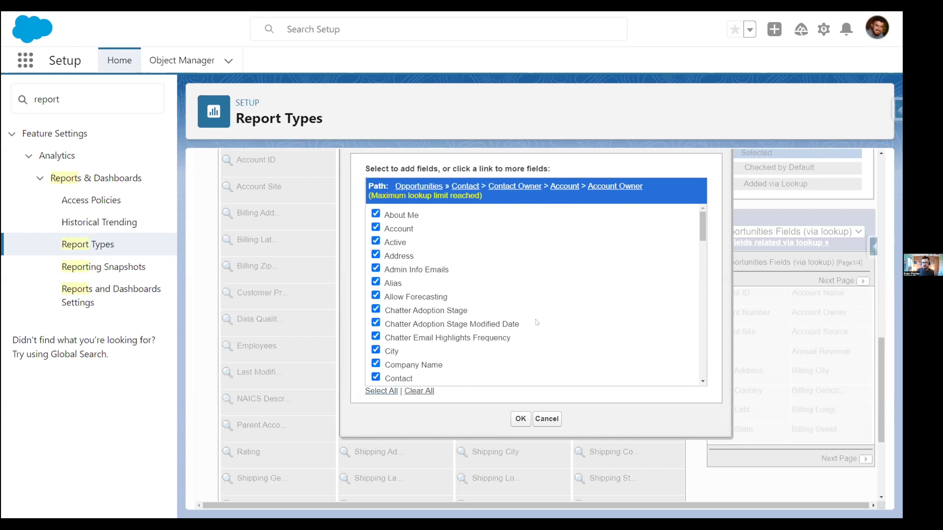
{"action": "left_click", "coordinate": [544, 420]}
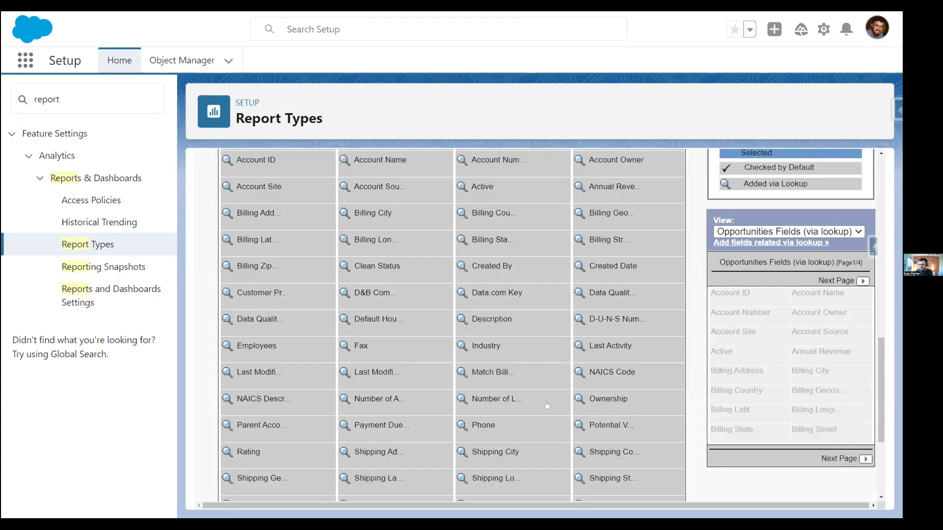
- Select all account lookup fields in the layout, from Account ID to Year Started, and create a new section named Accounts
{"action": "scroll", "coordinate": [374, 295], "scroll_direction": "up", "scroll_amount": 3}
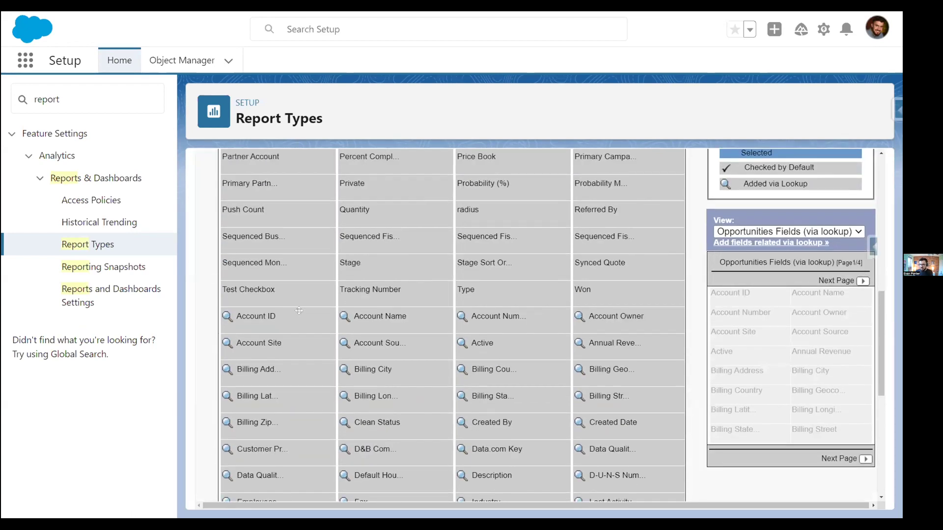
{"action": "scroll", "coordinate": [577, 363], "scroll_direction": "down", "scroll_amount": 5}
{"action": "scroll", "coordinate": [577, 363], "scroll_direction": "down", "scroll_amount": 1}
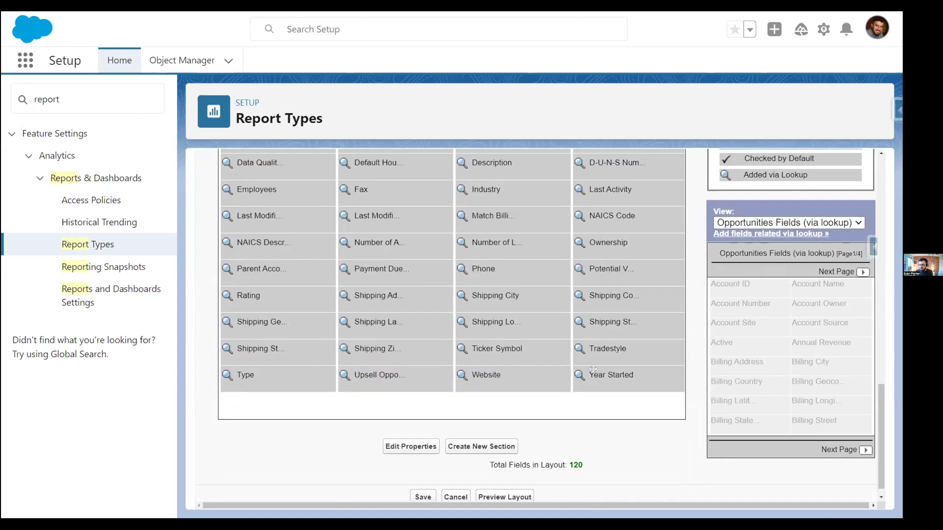
{"action": "key", "text": "ctrl+a"}
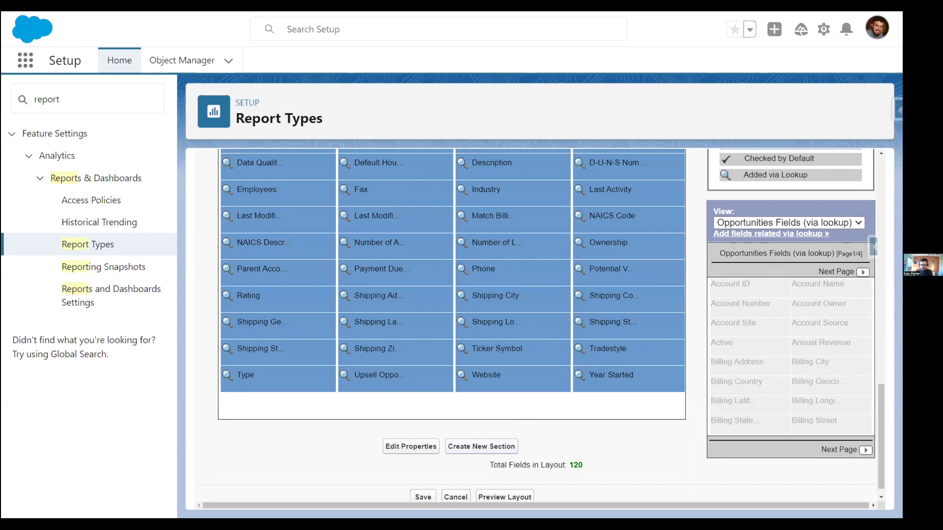
{"action": "left_click", "coordinate": [82, 288]}
{"action": "type", "text": "Accounts"}
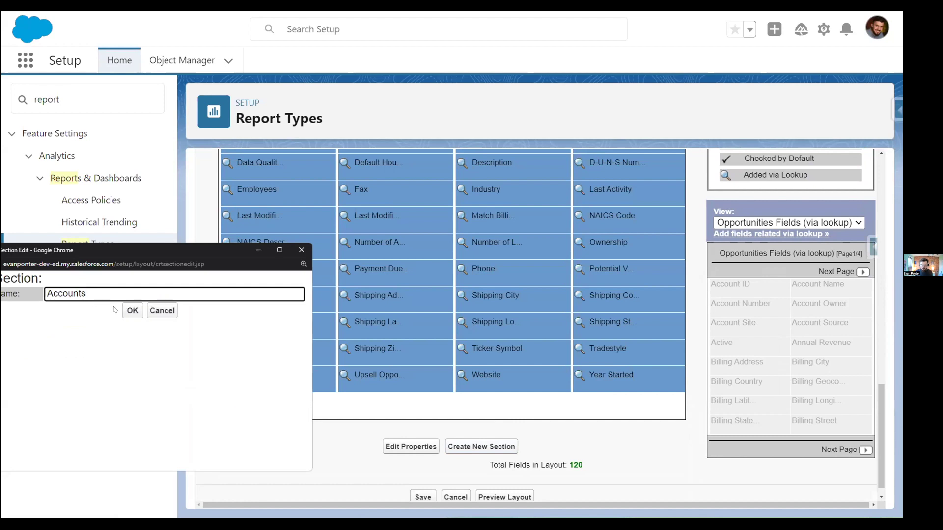
{"action": "left_click", "coordinate": [132, 310]}
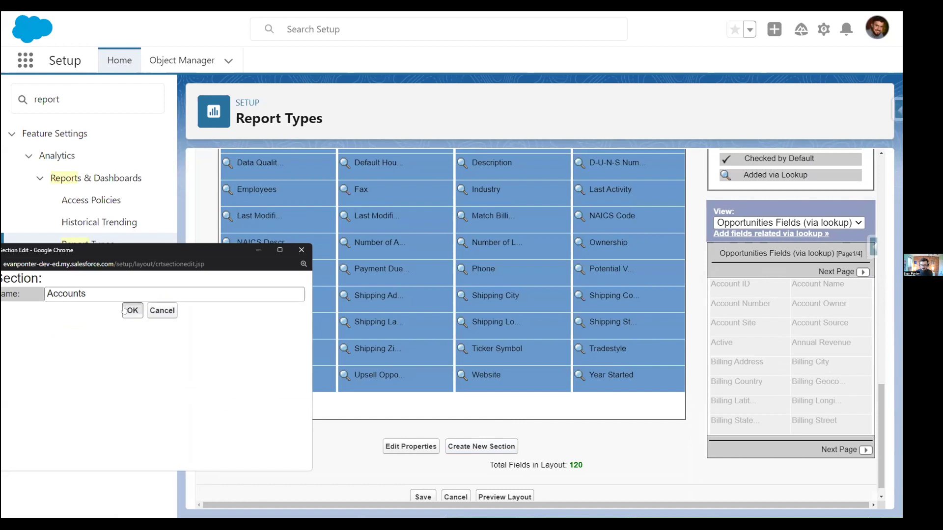
- Move all of the selected account lookup fields into the Accounts section
{"action": "scroll", "coordinate": [315, 265], "scroll_direction": "up", "scroll_amount": 3}
{"action": "scroll", "coordinate": [315, 266], "scroll_direction": "up", "scroll_amount": 3}
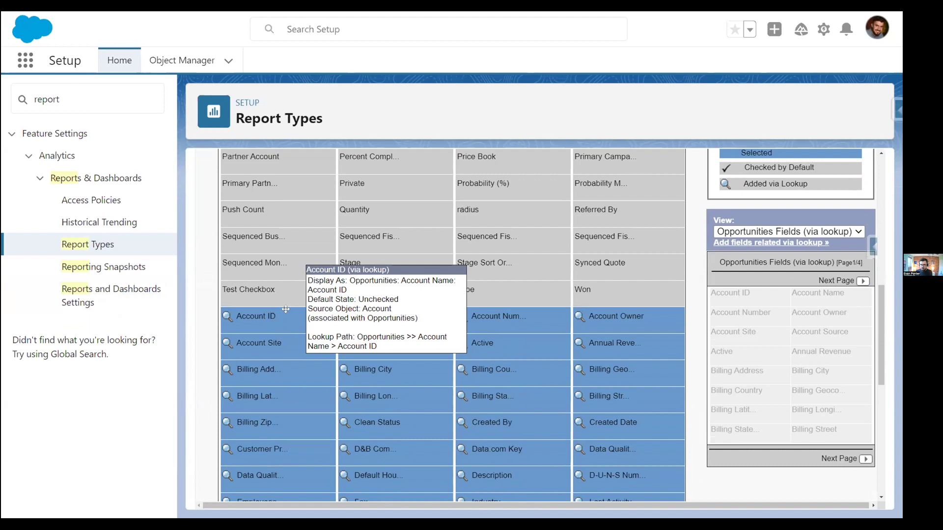
{"action": "scroll", "coordinate": [465, 363], "scroll_direction": "down", "scroll_amount": 5}
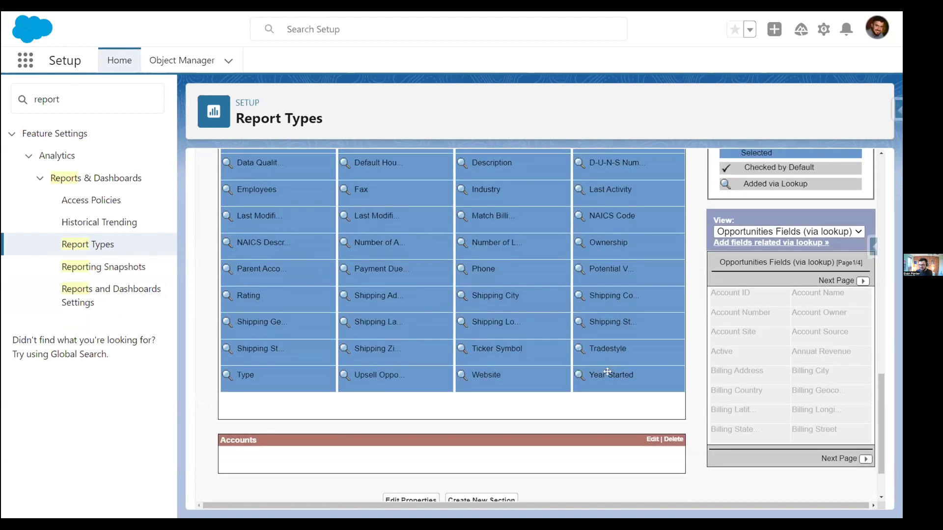
{"action": "left_click_drag", "start_coordinate": [607, 371], "coordinate": [558, 460]}
{"action": "scroll", "coordinate": [487, 376], "scroll_direction": "up", "scroll_amount": 3}
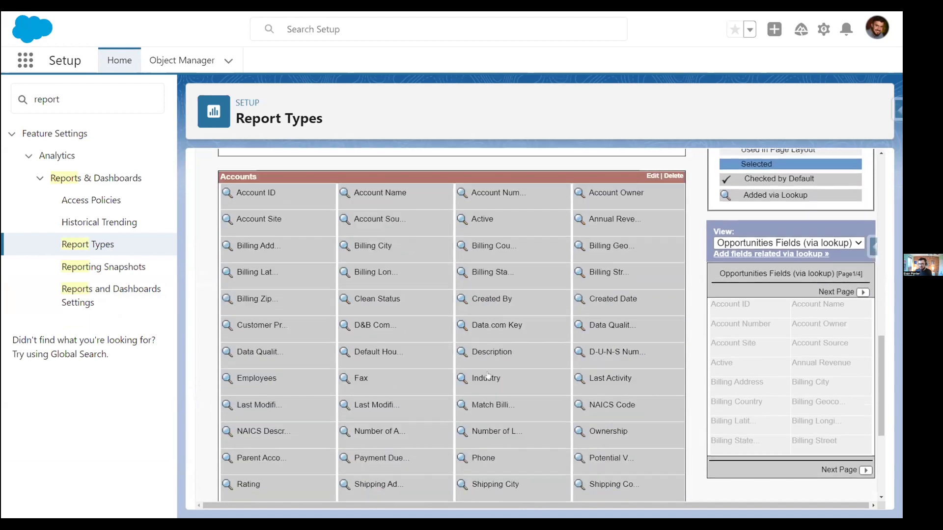
{"action": "scroll", "coordinate": [487, 377], "scroll_direction": "up", "scroll_amount": 2}
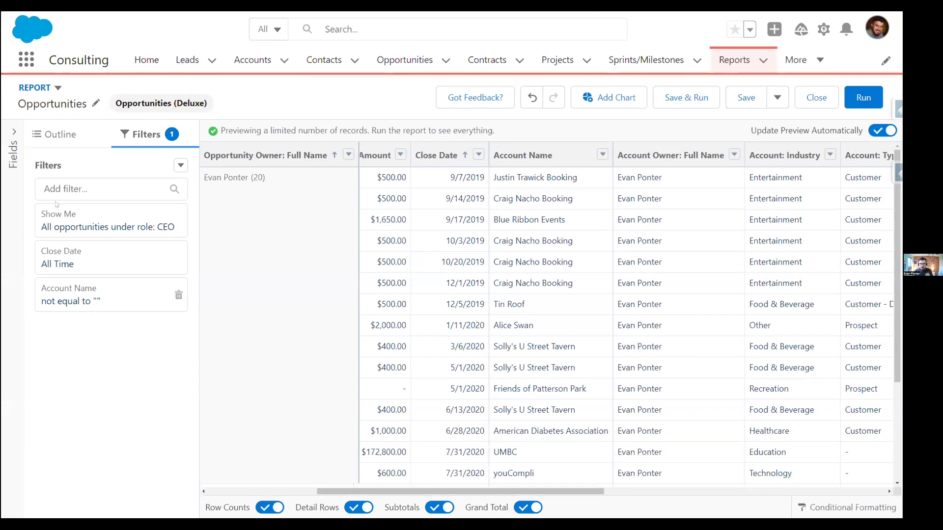
- Switch to the Opportunities report based on Opportunities (Deluxe) and examine its field folders and the columns available to add
{"action": "left_click", "coordinate": [13, 152]}
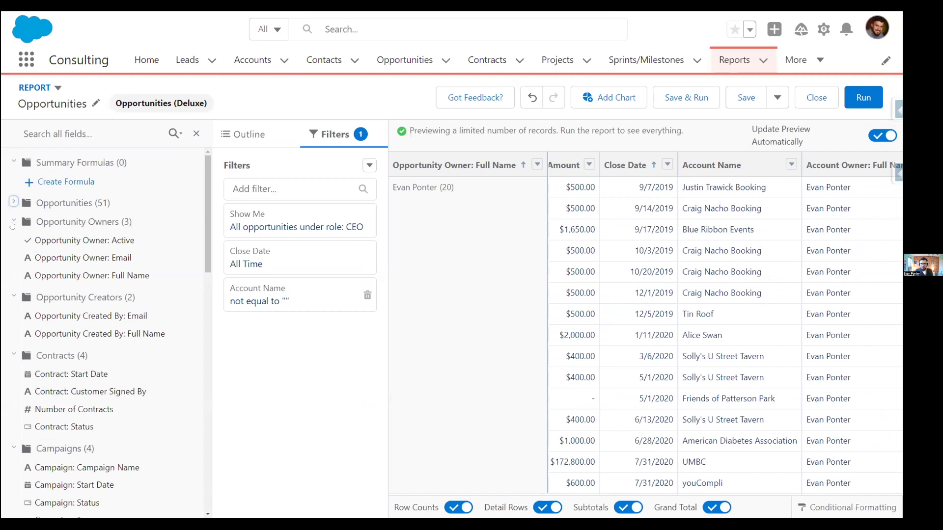
{"action": "left_click", "coordinate": [26, 230]}
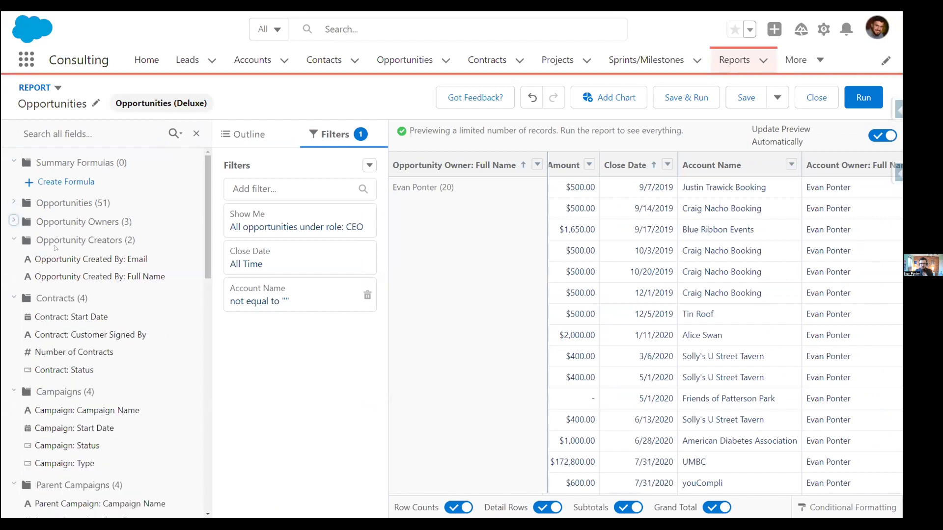
{"action": "left_click", "coordinate": [260, 138]}
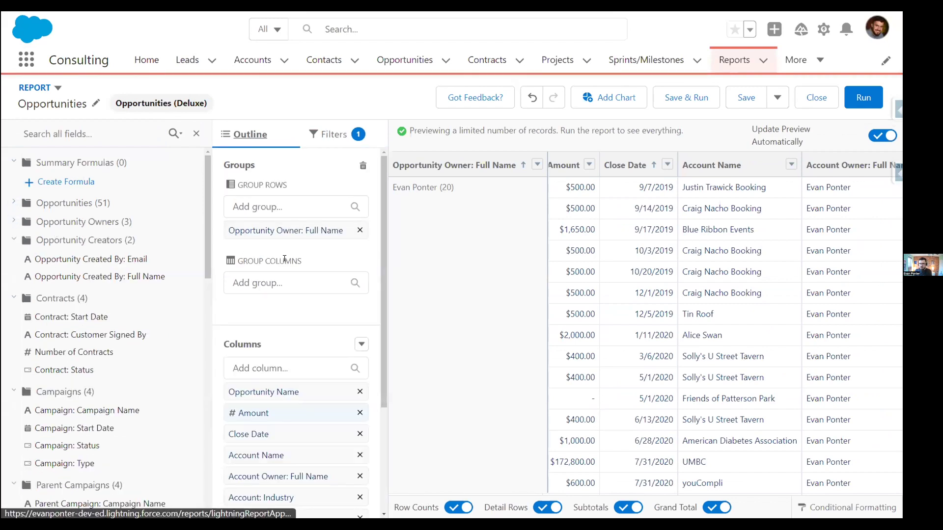
{"action": "left_click", "coordinate": [280, 366]}
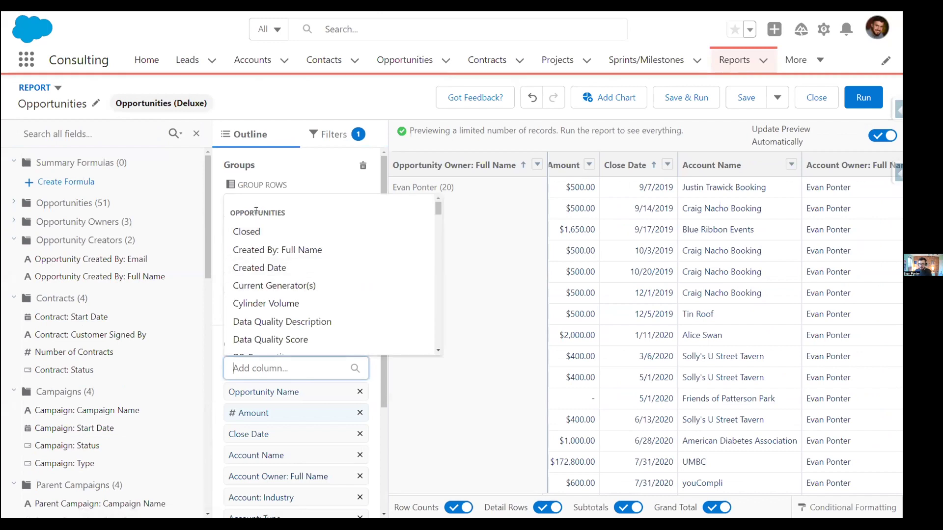
{"action": "scroll", "coordinate": [288, 301], "scroll_direction": "down", "scroll_amount": 5}
{"action": "scroll", "coordinate": [288, 300], "scroll_direction": "down", "scroll_amount": 15}
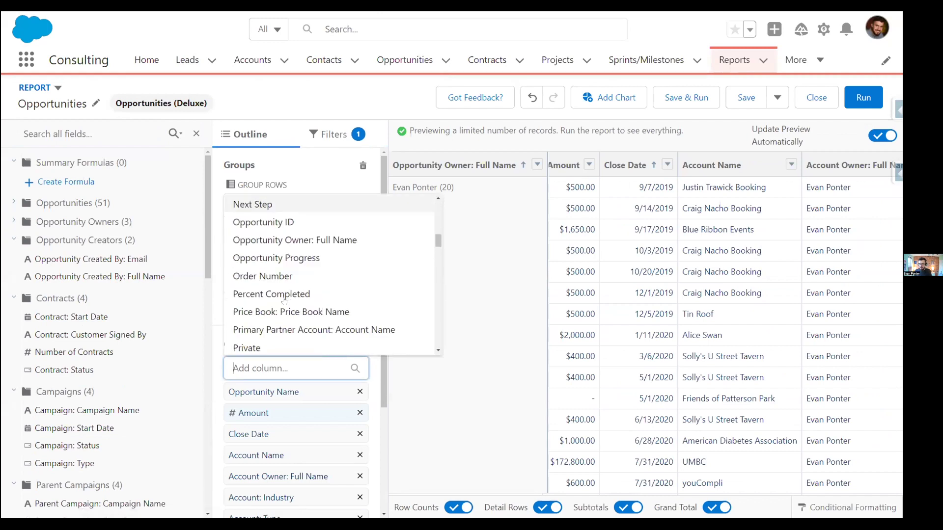
{"action": "scroll", "coordinate": [281, 271], "scroll_direction": "up", "scroll_amount": 2}
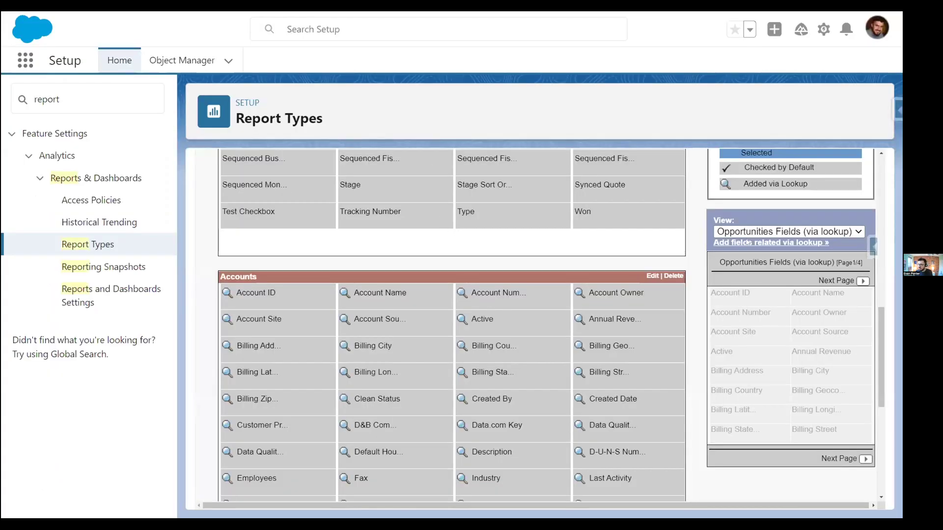
- Return to the report type layout and add the Active field through the lookup path Account Name > Account Owner > Account > Account Owner
{"action": "left_click", "coordinate": [746, 243]}
{"action": "left_click", "coordinate": [397, 216]}
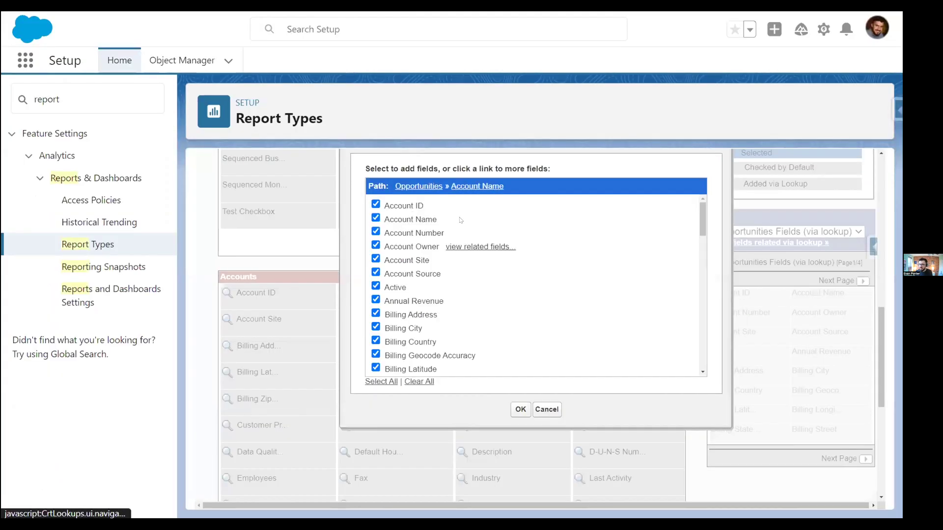
{"action": "left_click", "coordinate": [461, 246]}
{"action": "left_click", "coordinate": [471, 219]}
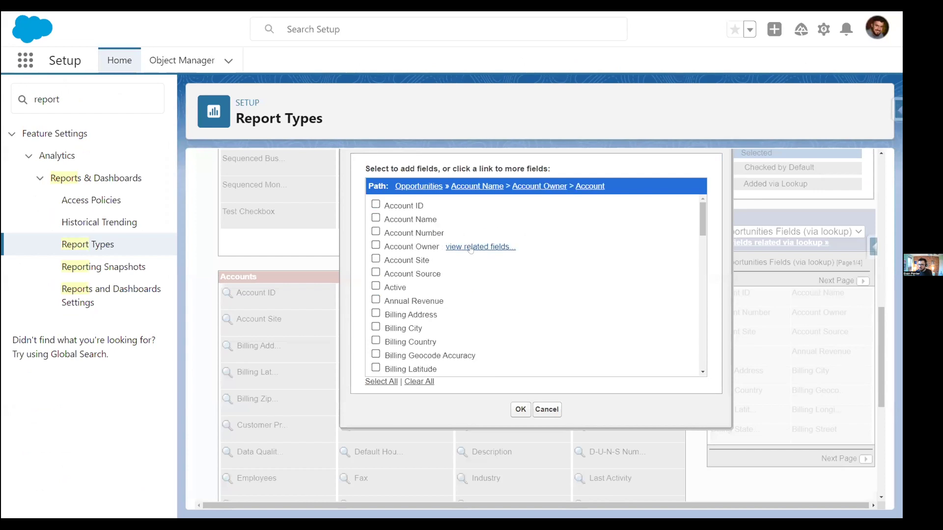
{"action": "left_click", "coordinate": [470, 248]}
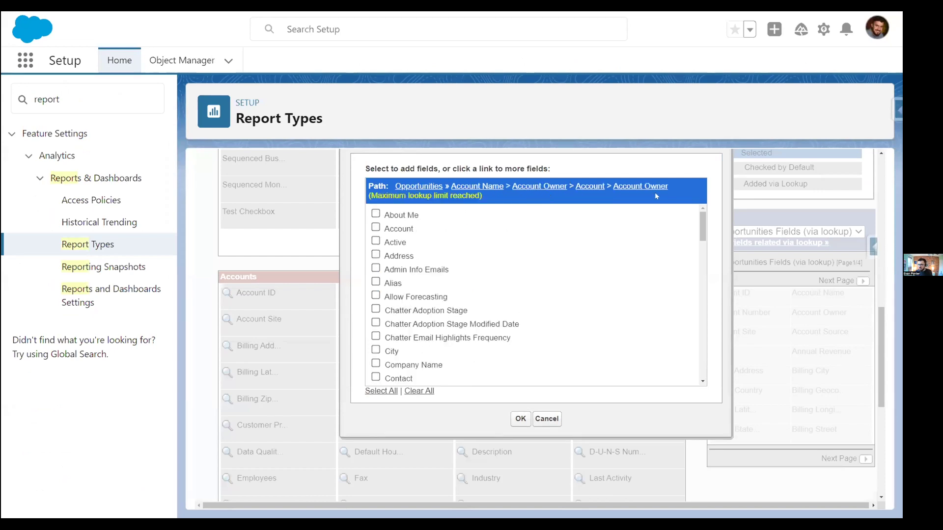
{"action": "right_click", "coordinate": [374, 239]}
{"action": "left_click", "coordinate": [375, 241]}
{"action": "left_click", "coordinate": [520, 418]}
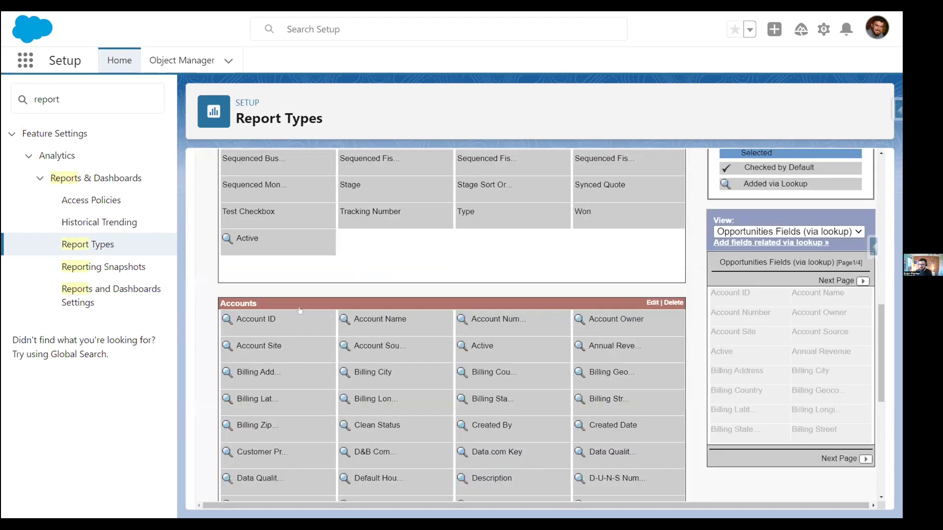
- Set the display name of the Active lookup field below Test Checkbox to "Account Owner: Active" and make it checked by default
{"action": "left_click", "coordinate": [285, 236]}
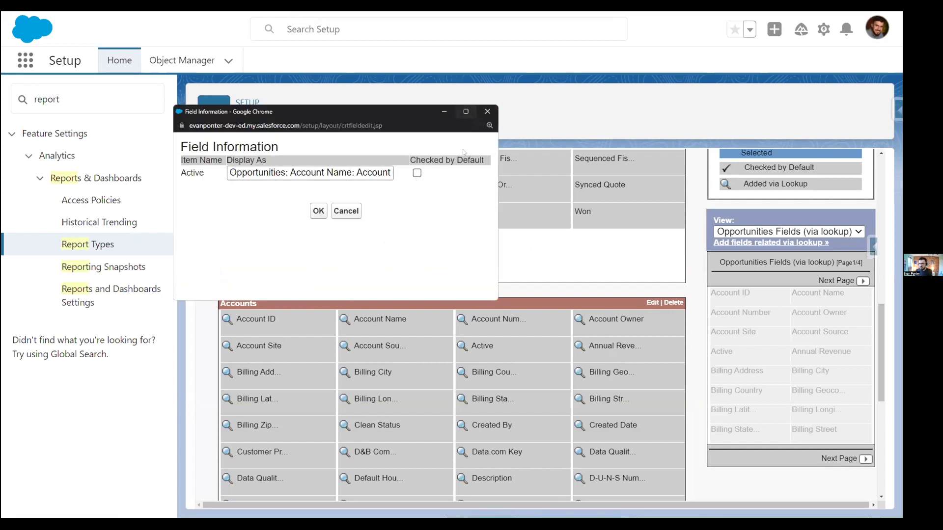
{"action": "left_click_drag", "start_coordinate": [230, 172], "coordinate": [388, 168]}
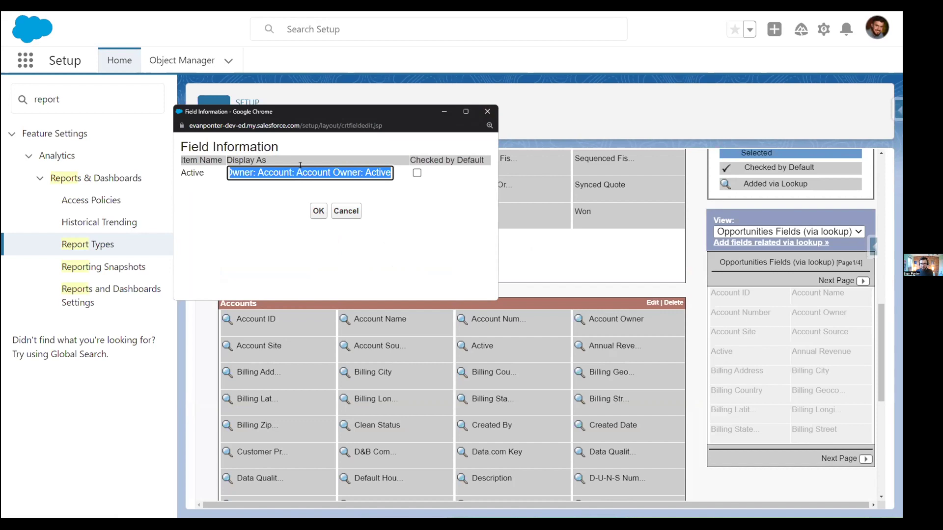
{"action": "left_click", "coordinate": [360, 167]}
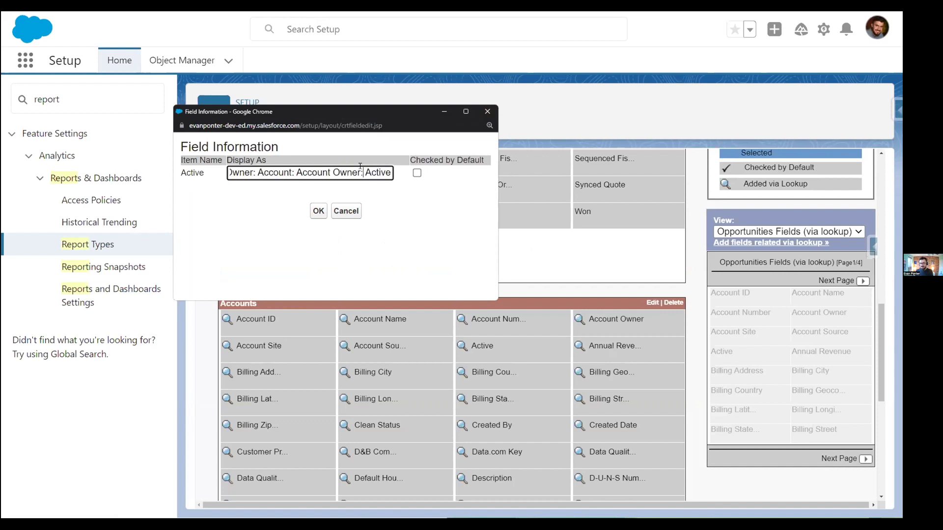
{"action": "key", "text": "ctrl+a"}
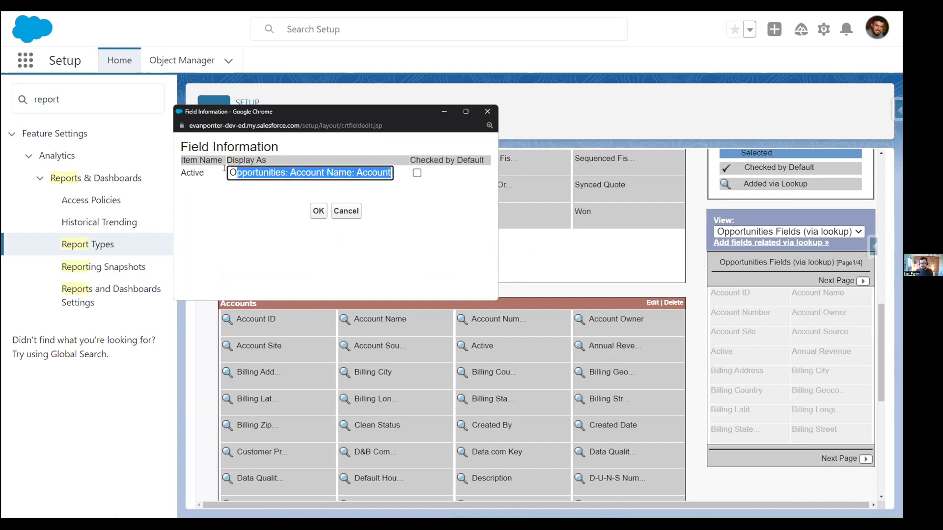
{"action": "type", "text": "Active"}
{"action": "key", "text": "Home"}
{"action": "type", "text": "Account"}
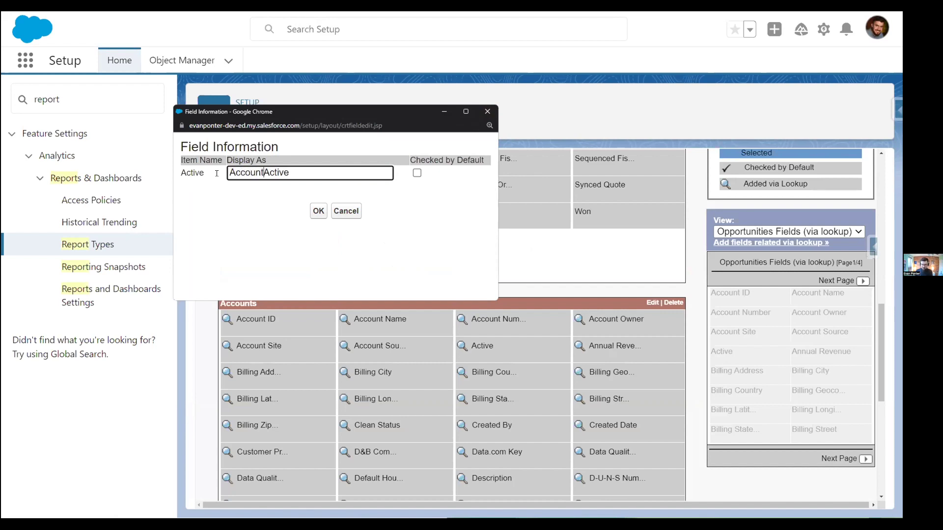
{"action": "type", "text": " Owner:"}
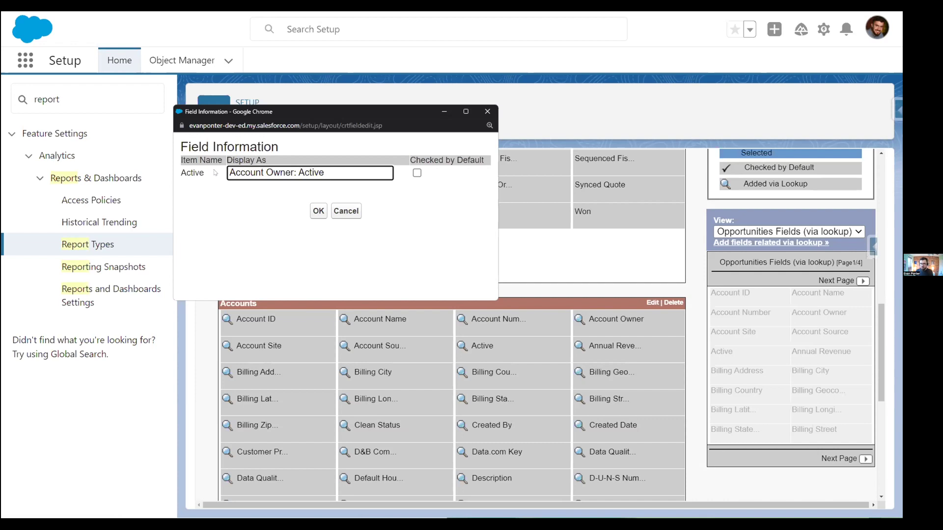
{"action": "left_click_drag", "start_coordinate": [325, 172], "coordinate": [195, 167]}
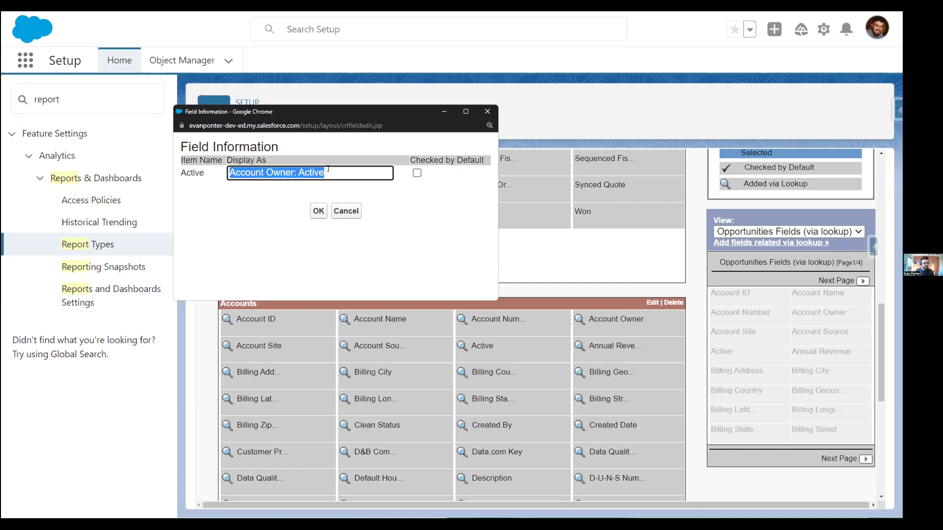
{"action": "left_click", "coordinate": [416, 173]}
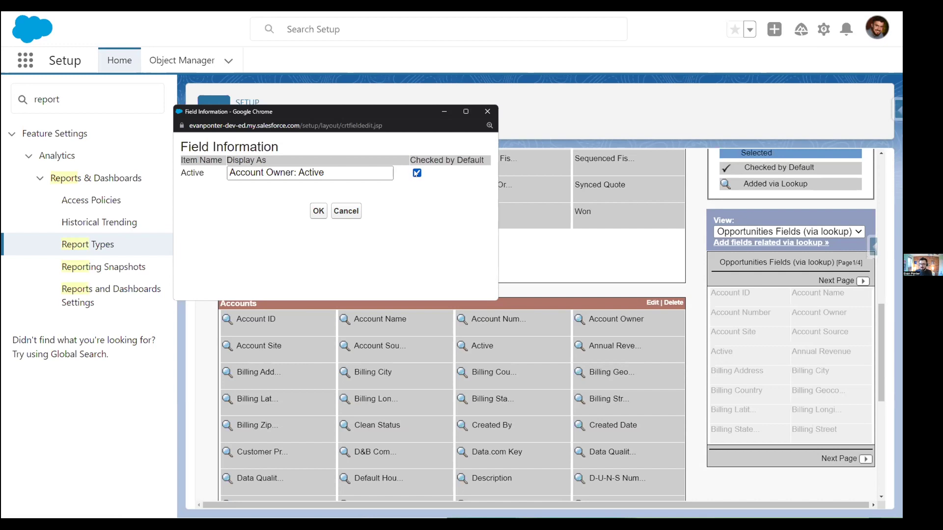
{"action": "left_click", "coordinate": [319, 211]}
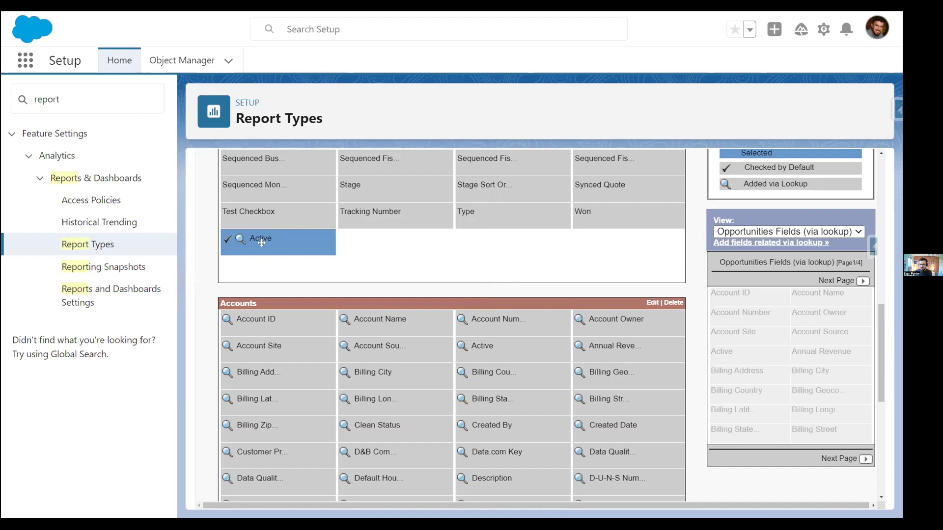
- Reopen the properties of the "Account Owner: Active" field and turn off its checked-by-default setting
{"action": "mouse_move", "coordinate": [264, 237]}
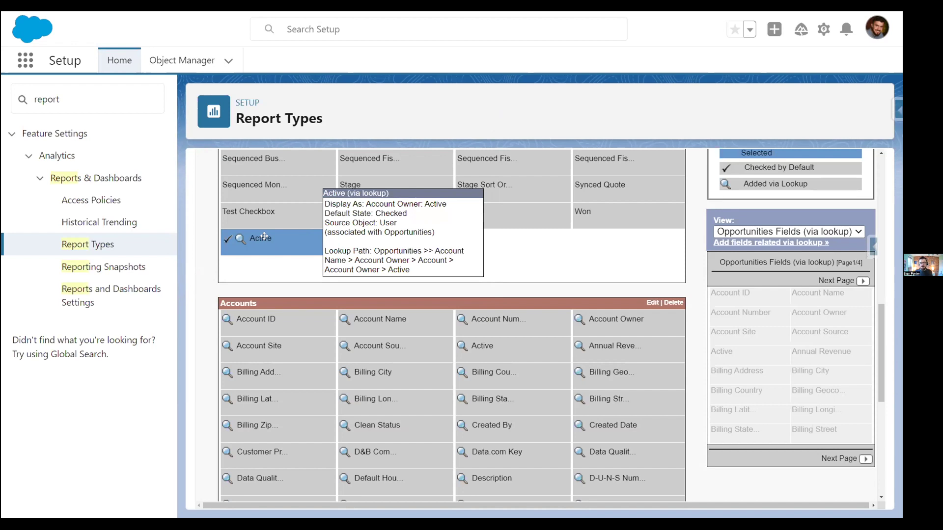
{"action": "mouse_move", "coordinate": [316, 241]}
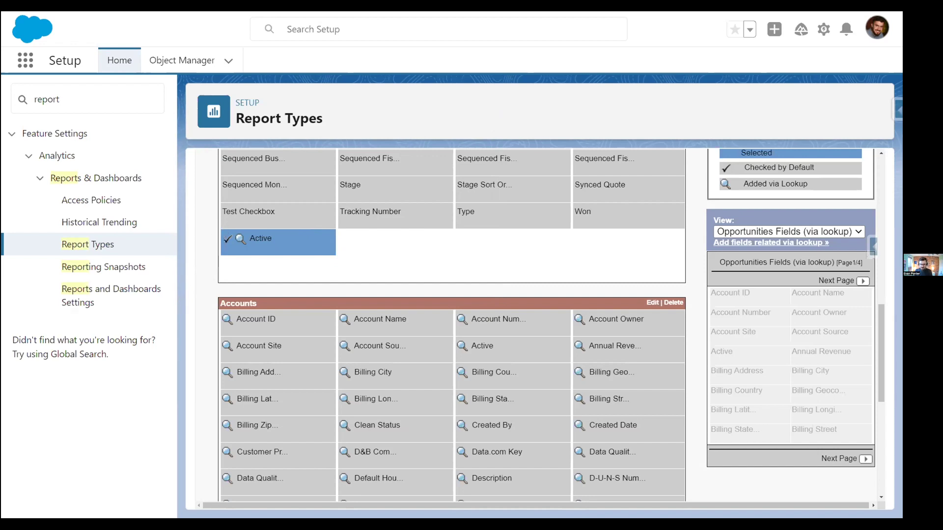
{"action": "left_click", "coordinate": [318, 177]}
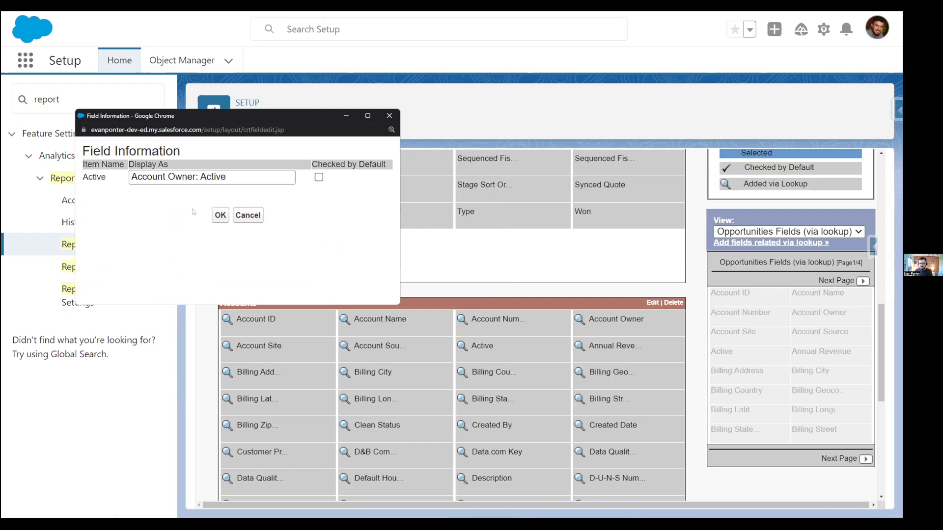
{"action": "left_click", "coordinate": [219, 215]}
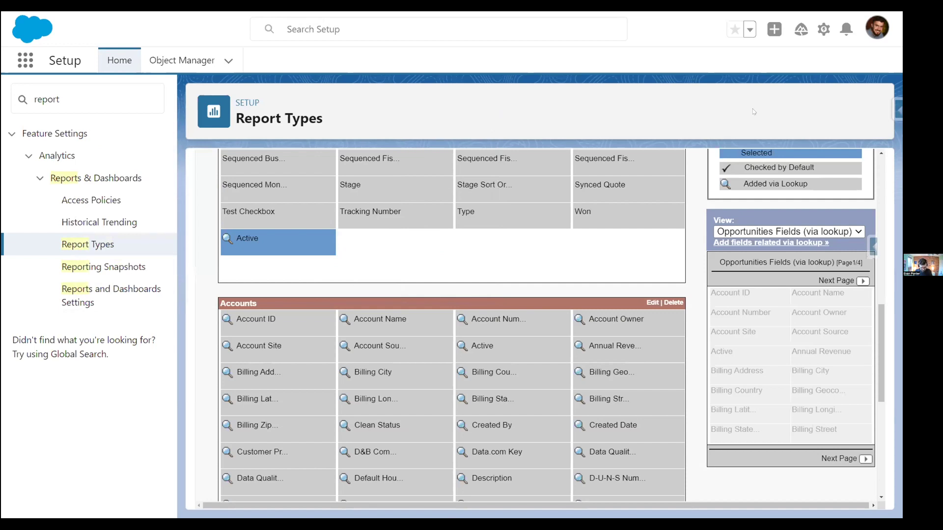
- Leave full-screen mode and pin the Search and Replace extension in the browser
{"action": "key", "text": "F11"}
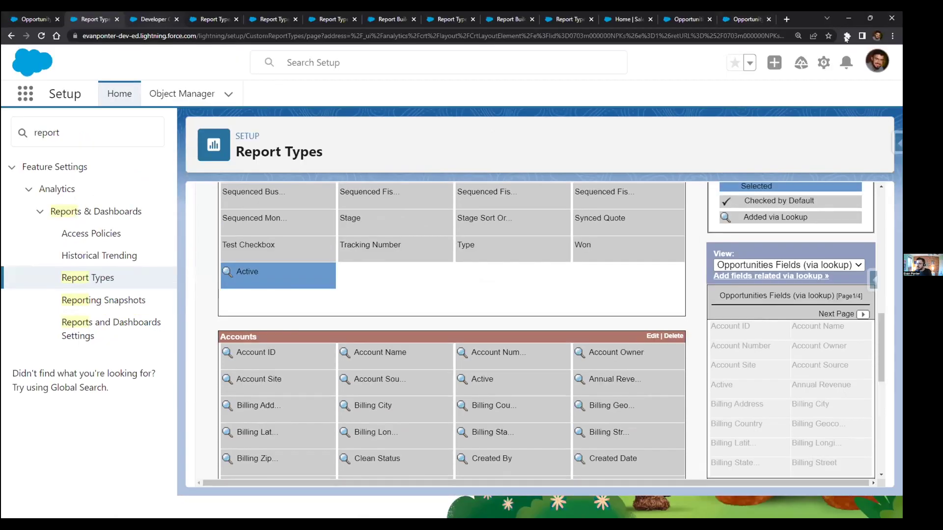
{"action": "left_click", "coordinate": [846, 36]}
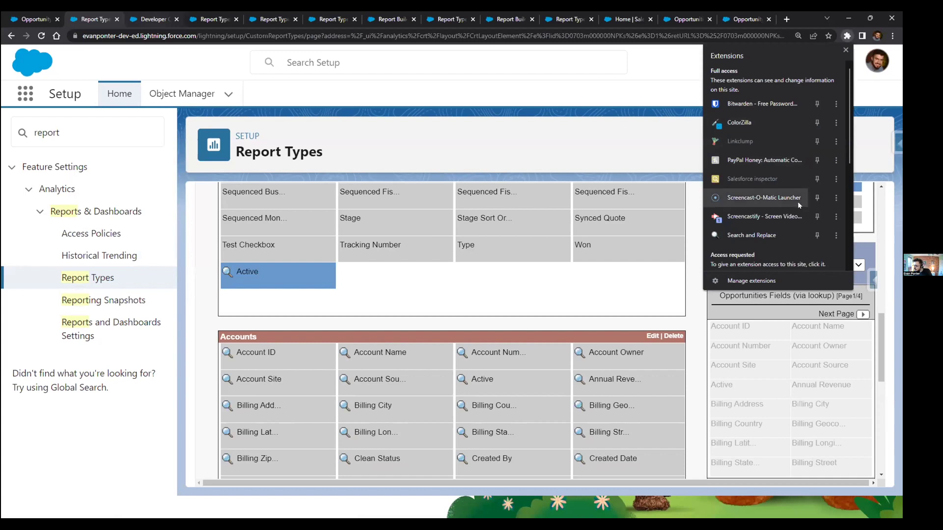
{"action": "left_click", "coordinate": [815, 234]}
{"action": "left_click", "coordinate": [694, 322]}
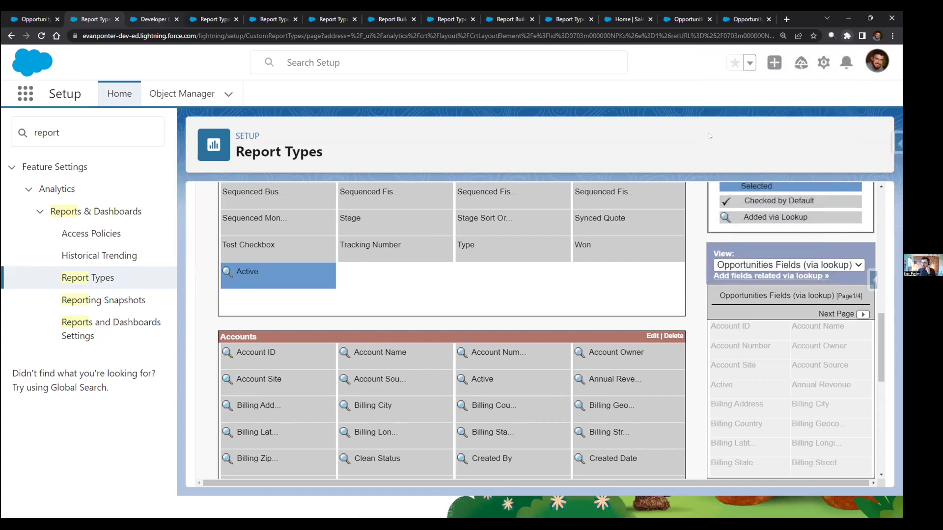
- Select all fields in the Accounts section, from Account ID to Year Started, and open their properties for editing
{"action": "scroll", "coordinate": [277, 340], "scroll_direction": "down", "scroll_amount": 2}
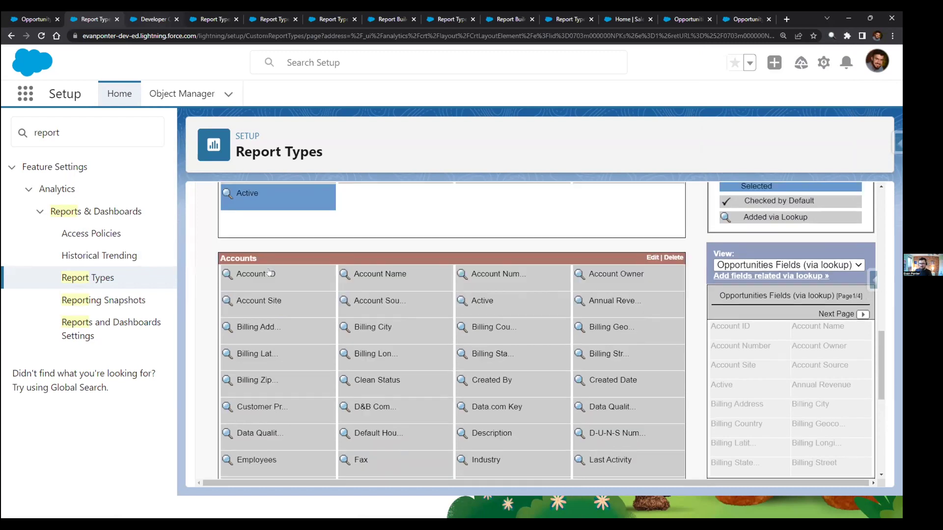
{"action": "left_click", "coordinate": [299, 273]}
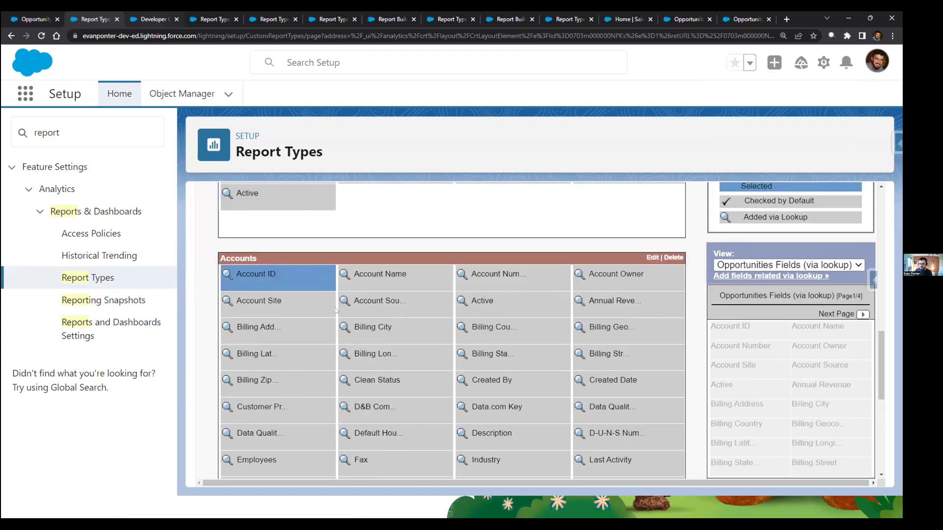
{"action": "scroll", "coordinate": [523, 379], "scroll_direction": "down", "scroll_amount": 8}
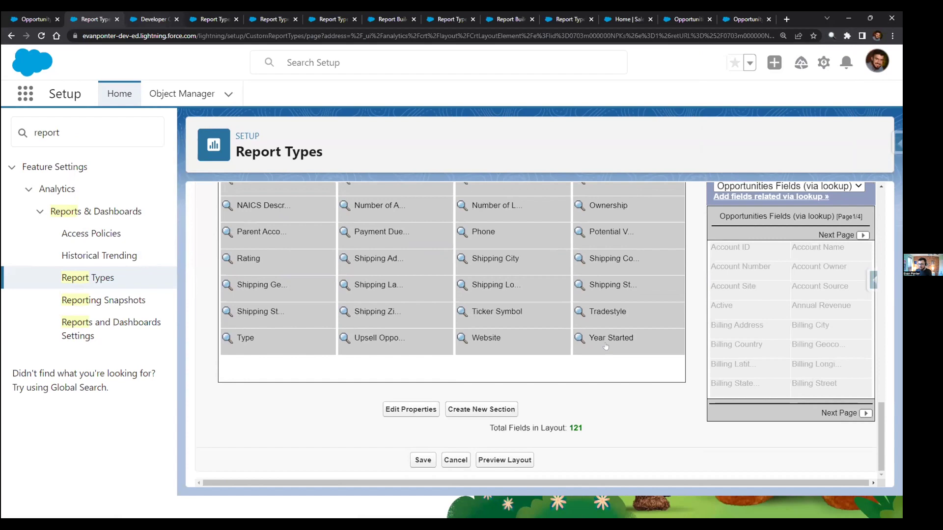
{"action": "left_click", "coordinate": [599, 351], "text": "shift"}
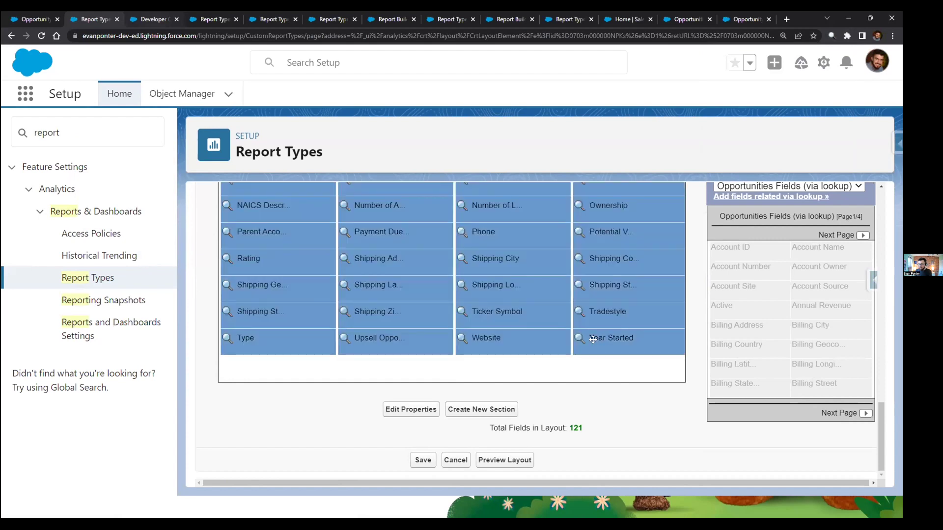
{"action": "left_click", "coordinate": [398, 410]}
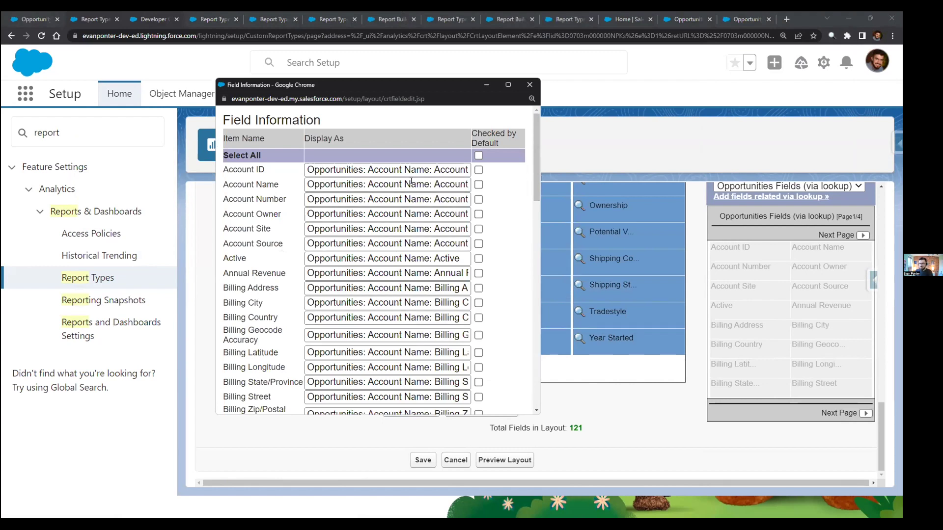
- Show the Field Information pop-up window as a regular browser tab so that extensions are available
{"action": "left_click_drag", "start_coordinate": [306, 169], "coordinate": [412, 165]}
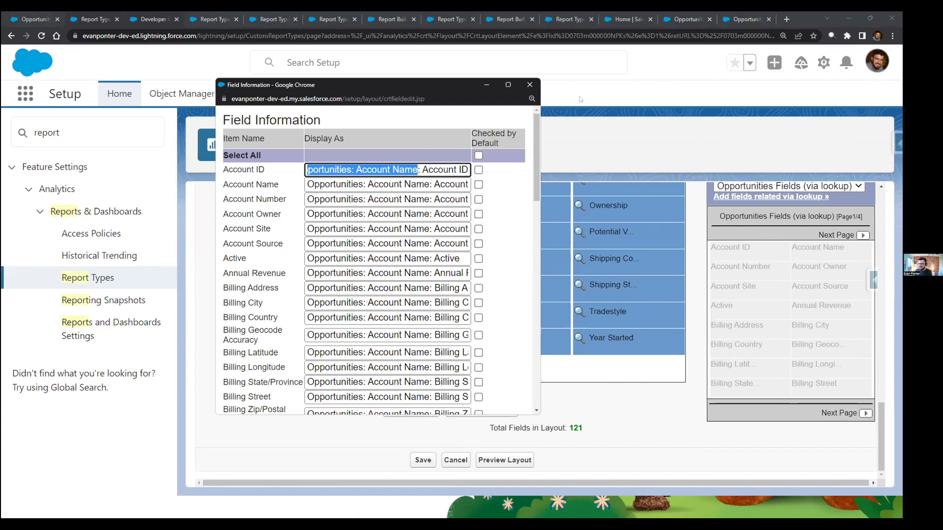
{"action": "right_click", "coordinate": [443, 81]}
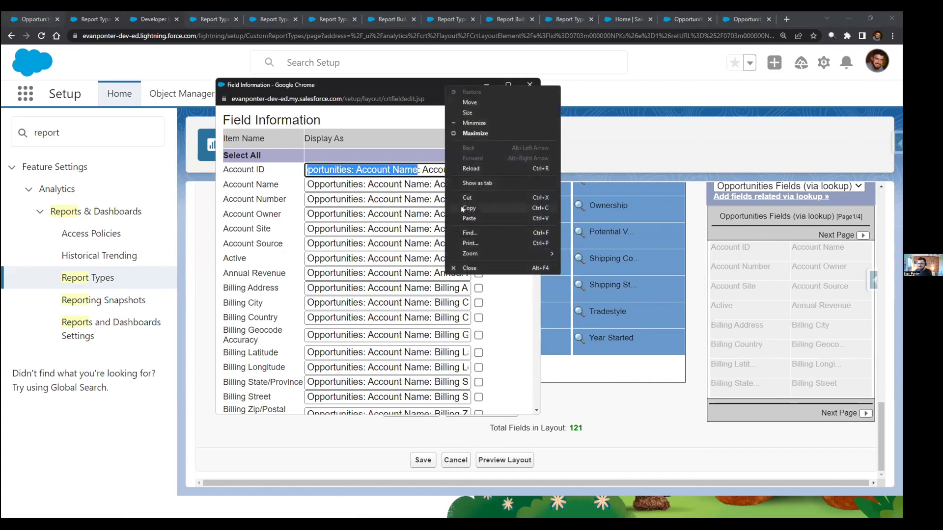
{"action": "left_click", "coordinate": [476, 183]}
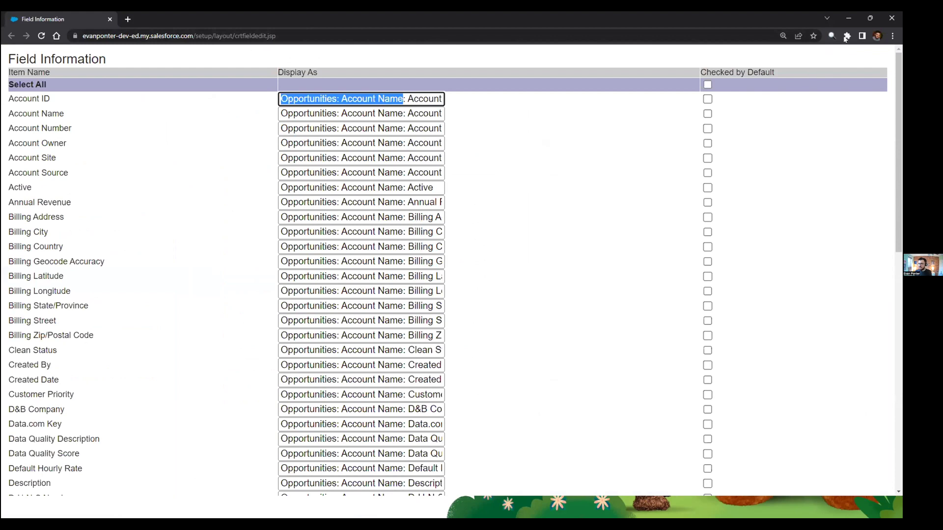
- Use the Search and Replace extension to remove the "Opportunities: " prefix from all display names, limited to input fields
{"action": "left_click", "coordinate": [398, 99]}
{"action": "left_click_drag", "start_coordinate": [407, 99], "coordinate": [272, 90]}
{"action": "key", "text": "ctrl+c"}
{"action": "left_click", "coordinate": [352, 93]}
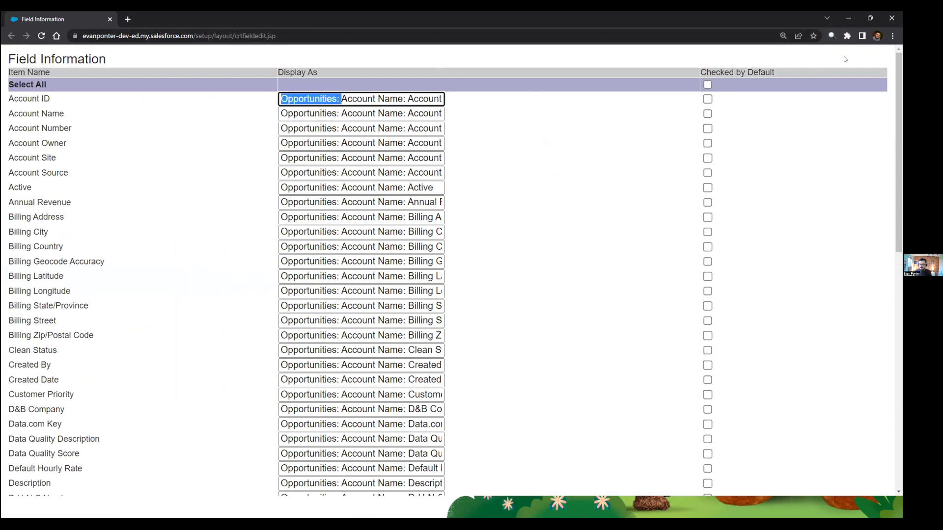
{"action": "left_click", "coordinate": [829, 37]}
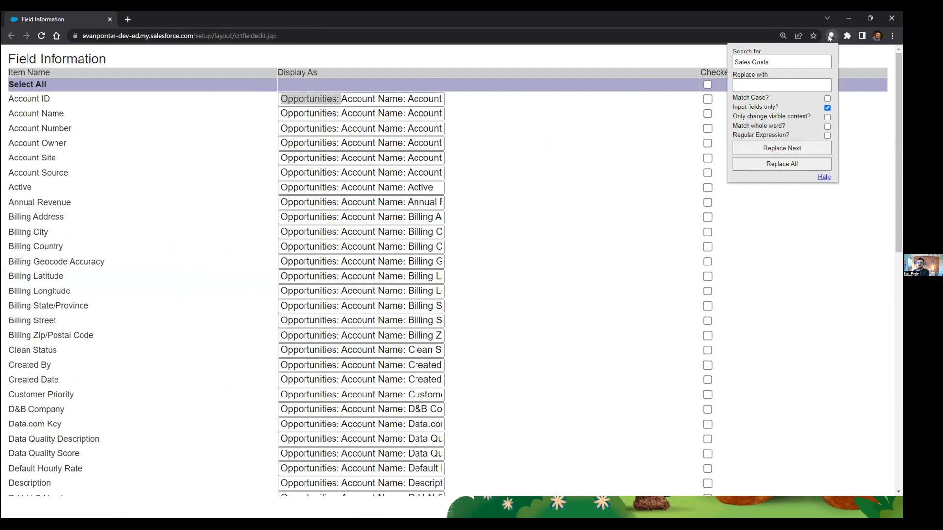
{"action": "left_click", "coordinate": [768, 58]}
{"action": "key", "text": "ctrl+a"}
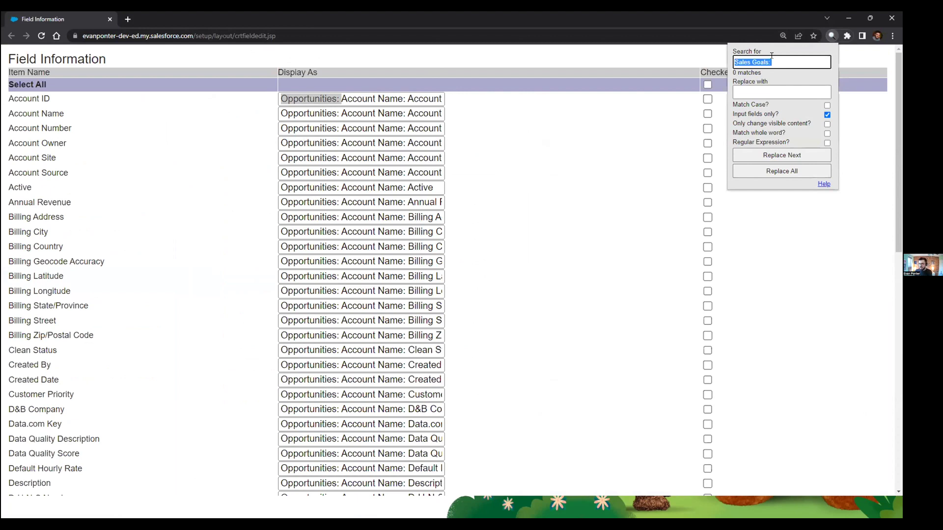
{"action": "key", "text": "ctrl+v"}
{"action": "left_click", "coordinate": [787, 92]}
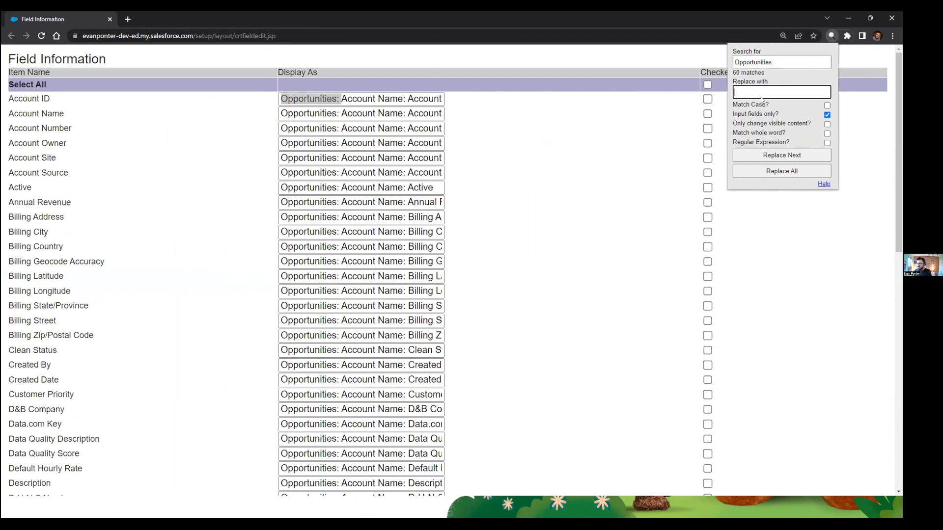
{"action": "left_click", "coordinate": [776, 170]}
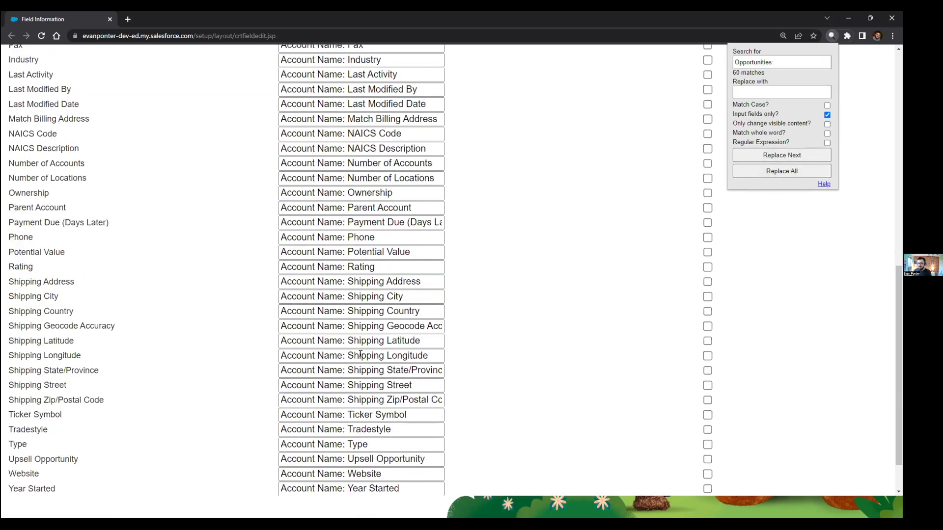
- Review the account fields' display names through Year Started and apply the changed field properties to the layout
{"action": "scroll", "coordinate": [345, 202], "scroll_direction": "up", "scroll_amount": 10}
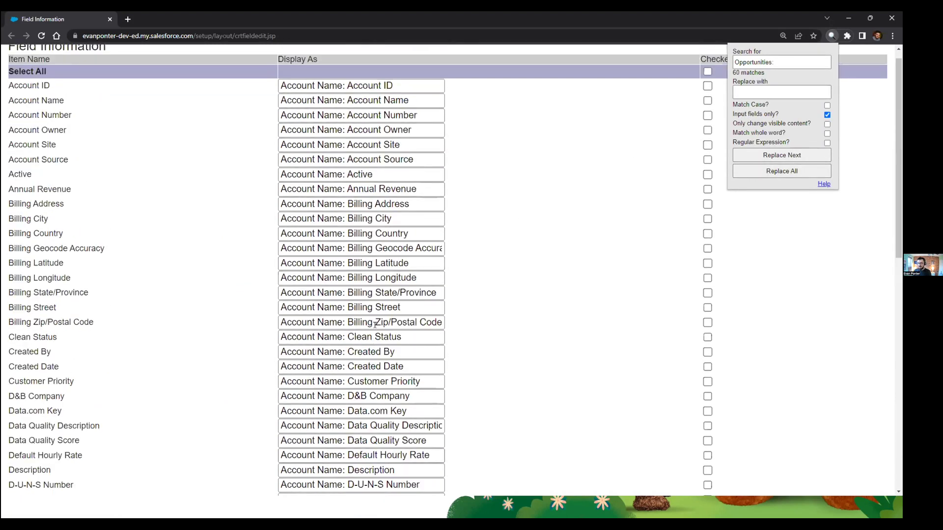
{"action": "scroll", "coordinate": [380, 304], "scroll_direction": "down", "scroll_amount": 6}
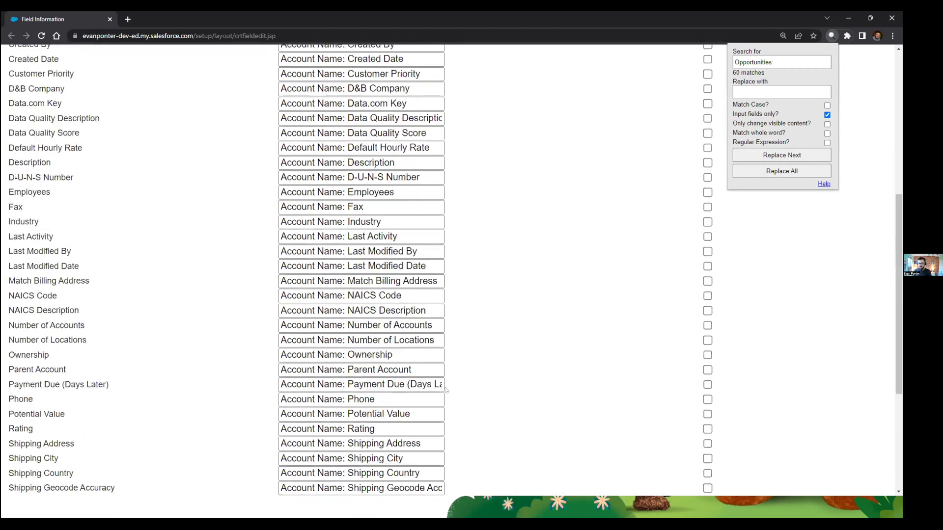
{"action": "scroll", "coordinate": [381, 305], "scroll_direction": "down", "scroll_amount": 5}
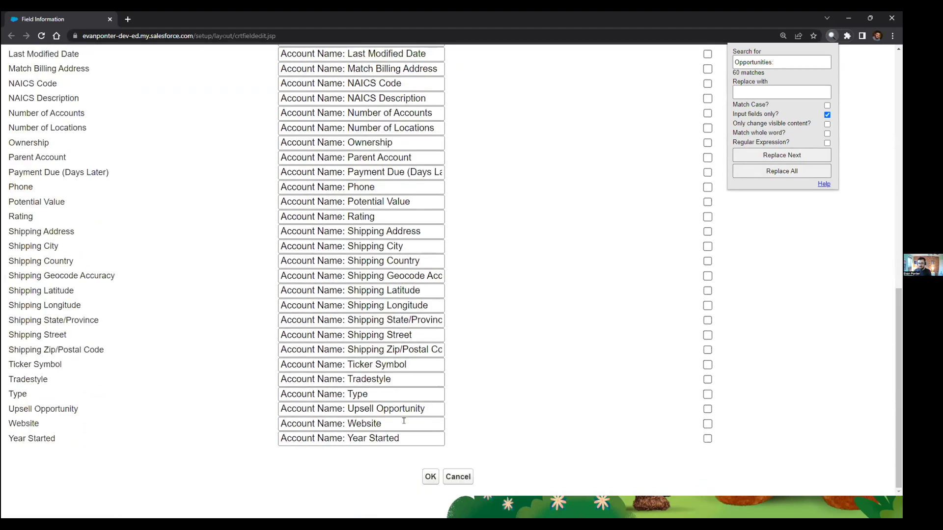
{"action": "left_click", "coordinate": [432, 479]}
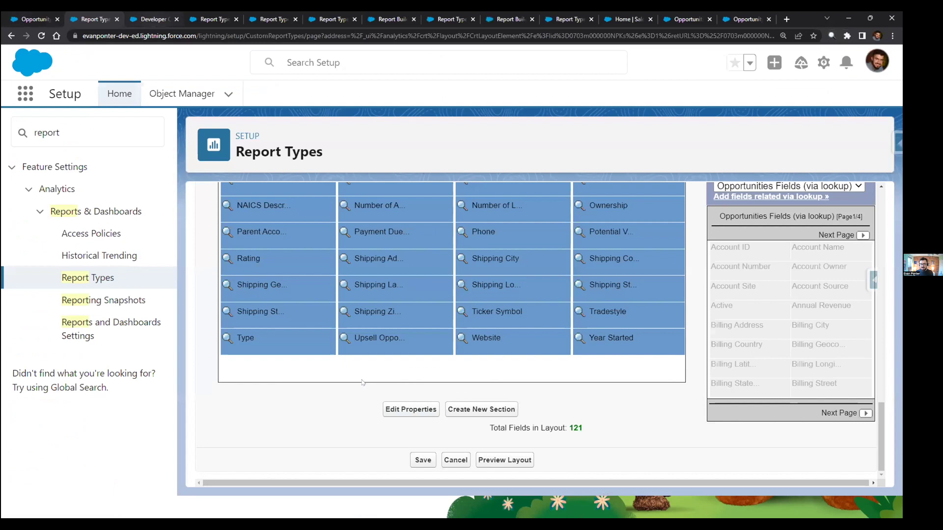
- Open the list of related objects from which lookup fields can be added to Opportunities
{"action": "scroll", "coordinate": [362, 383], "scroll_direction": "up", "scroll_amount": 8}
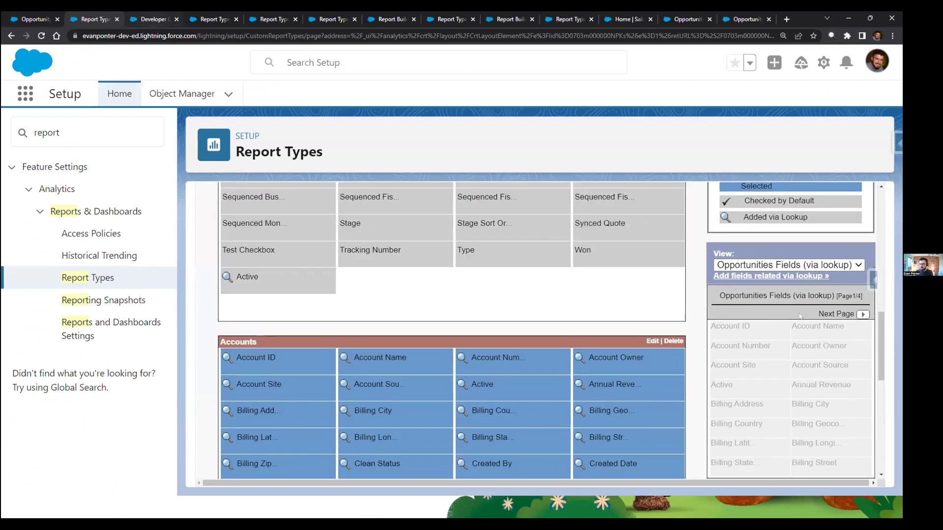
{"action": "left_click", "coordinate": [758, 276]}
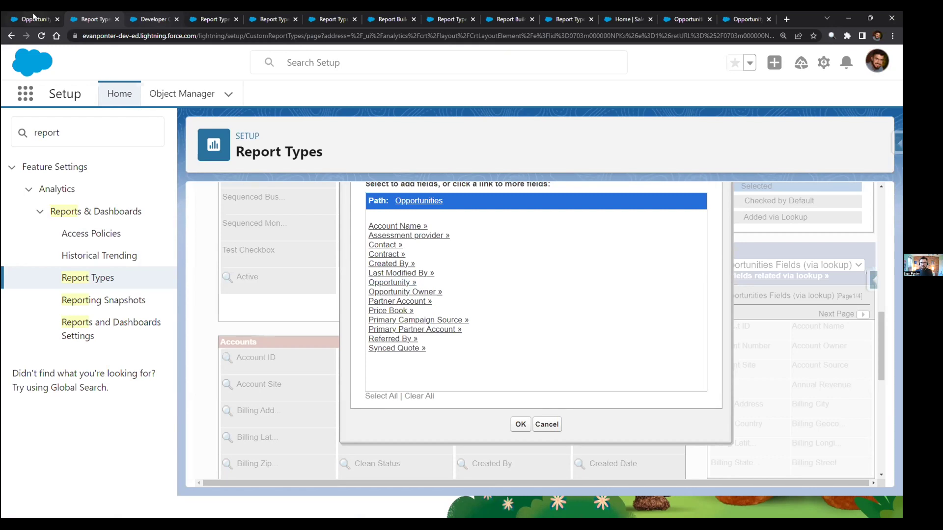
- Leave the report type layout, go to Reports and start creating a new report
{"action": "left_click", "coordinate": [26, 93]}
{"action": "type", "text": "report"}
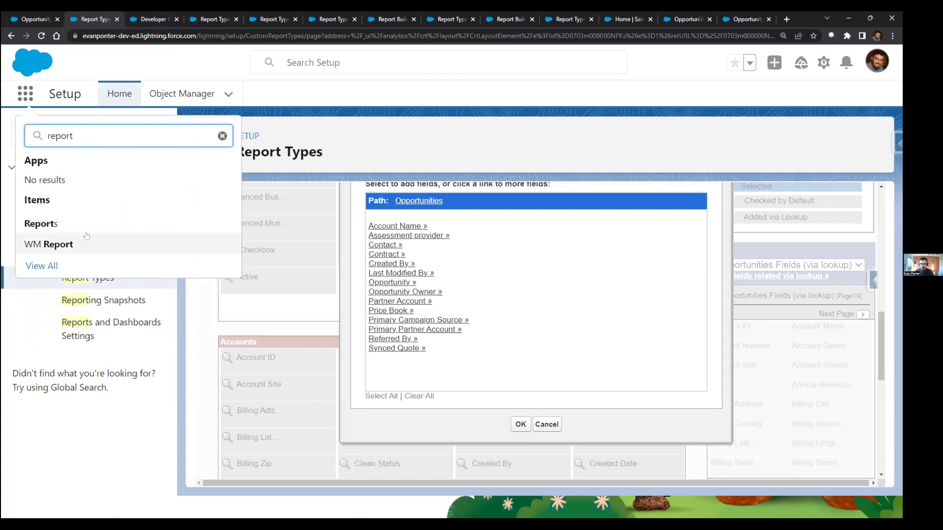
{"action": "left_click", "coordinate": [158, 223]}
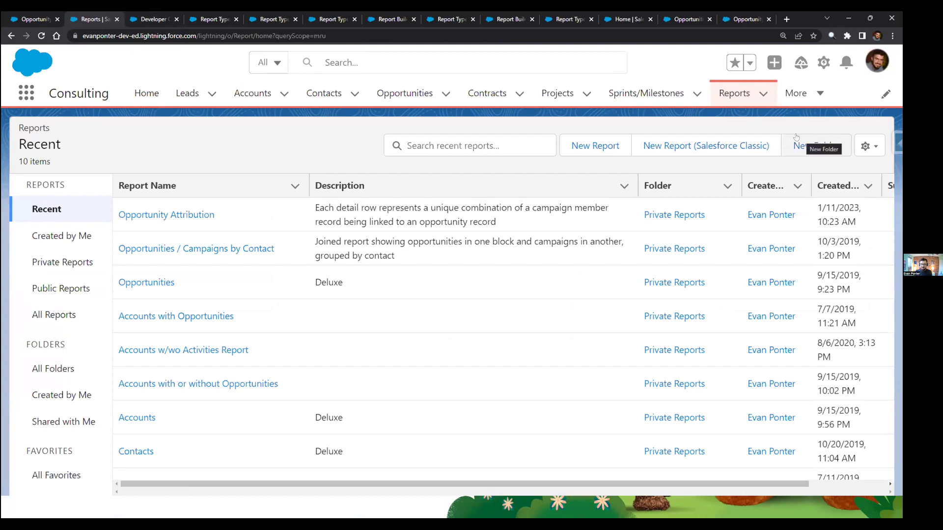
{"action": "left_click", "coordinate": [593, 147]}
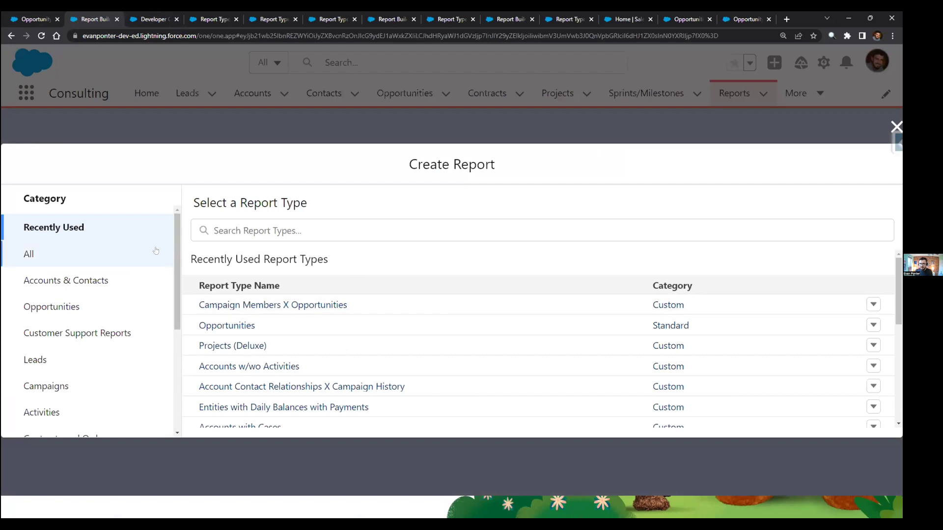
- Search all report types for "deluxe" and look through the matching custom report types
{"action": "scroll", "coordinate": [79, 344], "scroll_direction": "down", "scroll_amount": 4}
{"action": "scroll", "coordinate": [83, 361], "scroll_direction": "up", "scroll_amount": 4}
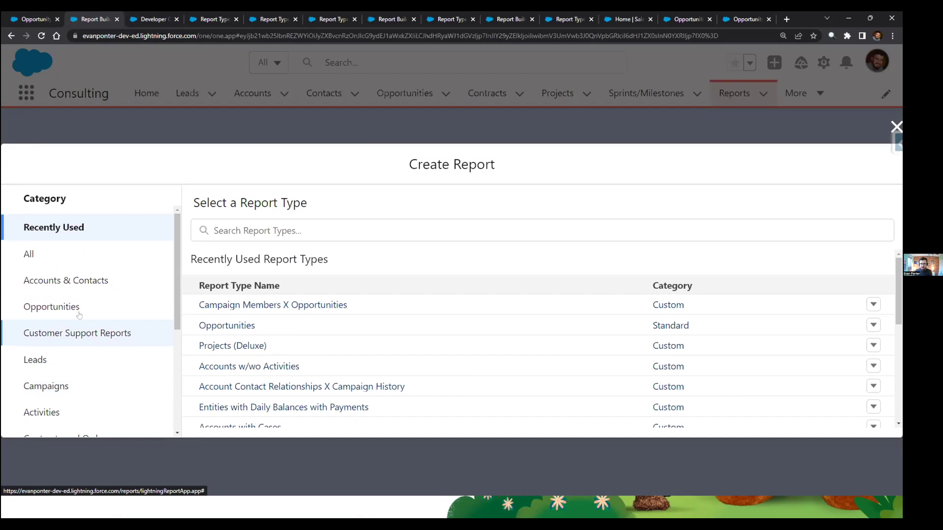
{"action": "left_click", "coordinate": [34, 254]}
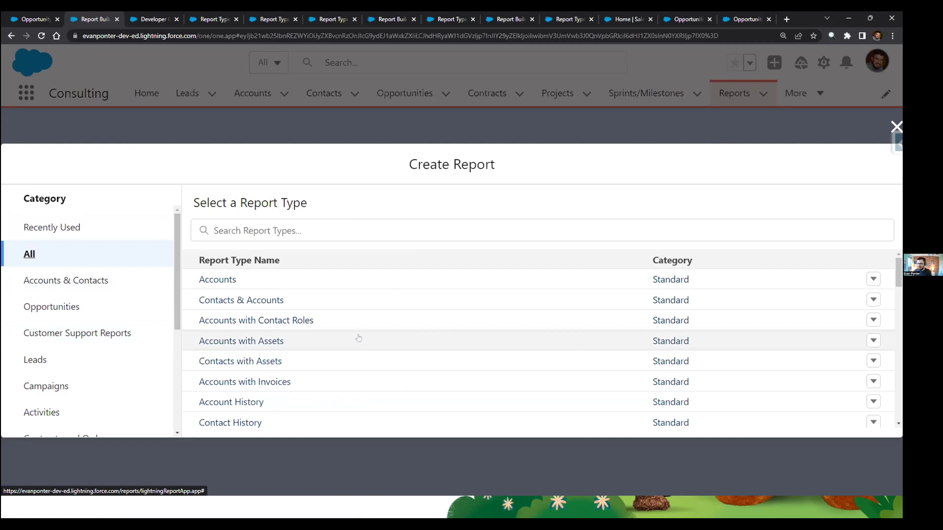
{"action": "left_click", "coordinate": [352, 228]}
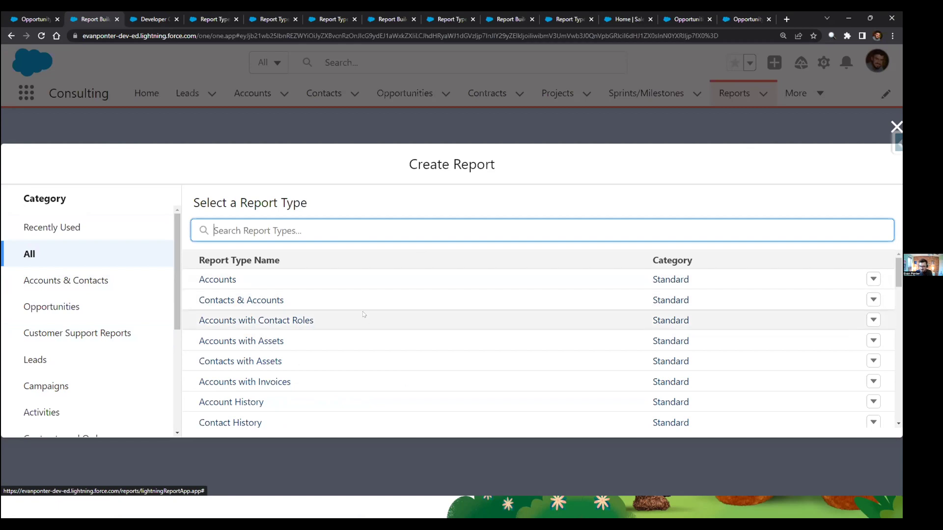
{"action": "type", "text": "deluxe"}
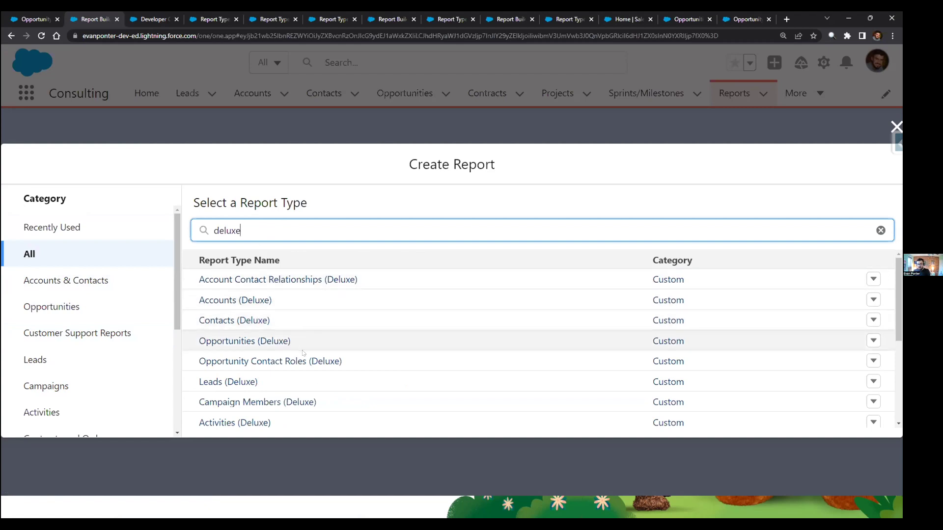
{"action": "scroll", "coordinate": [303, 353], "scroll_direction": "down", "scroll_amount": 4}
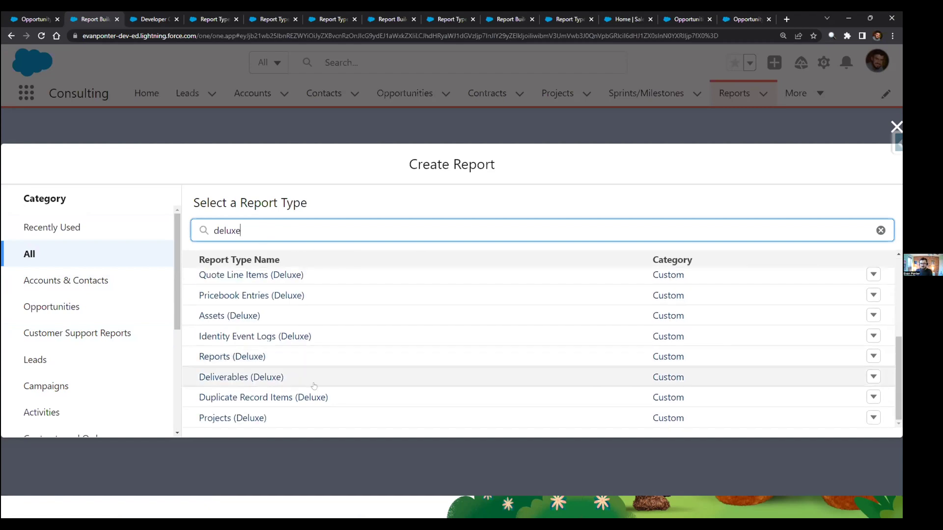
{"action": "scroll", "coordinate": [309, 393], "scroll_direction": "up", "scroll_amount": 4}
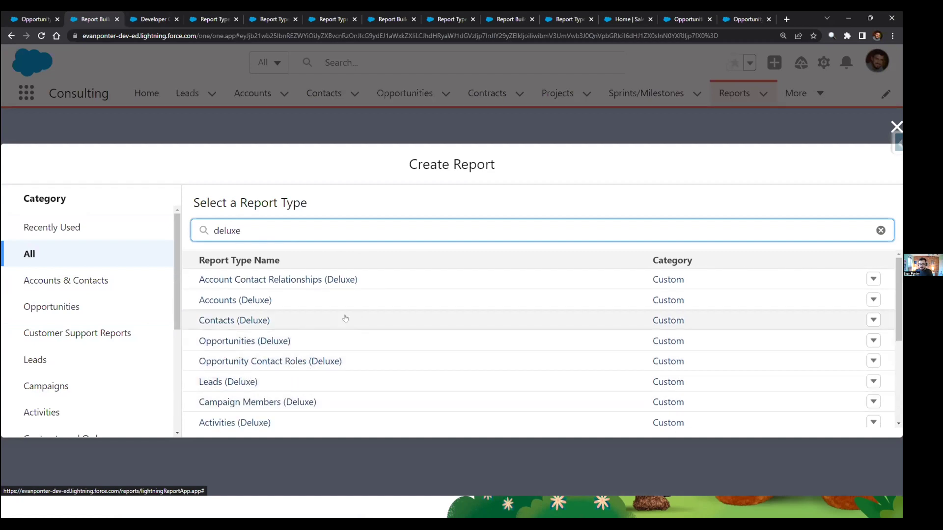
- Examine the details of the Contacts (Deluxe) report type, from its description to the objects used in it
{"action": "left_click", "coordinate": [306, 323]}
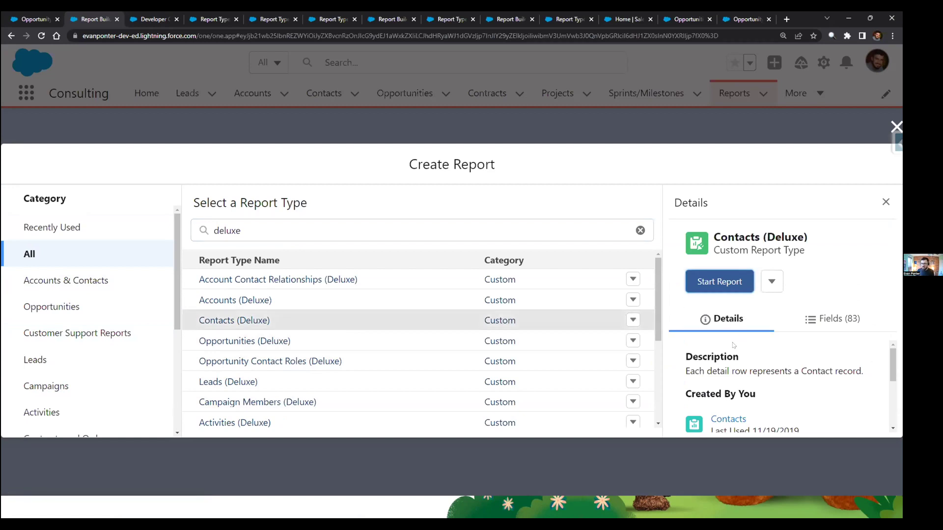
{"action": "left_click_drag", "start_coordinate": [681, 347], "coordinate": [752, 352]}
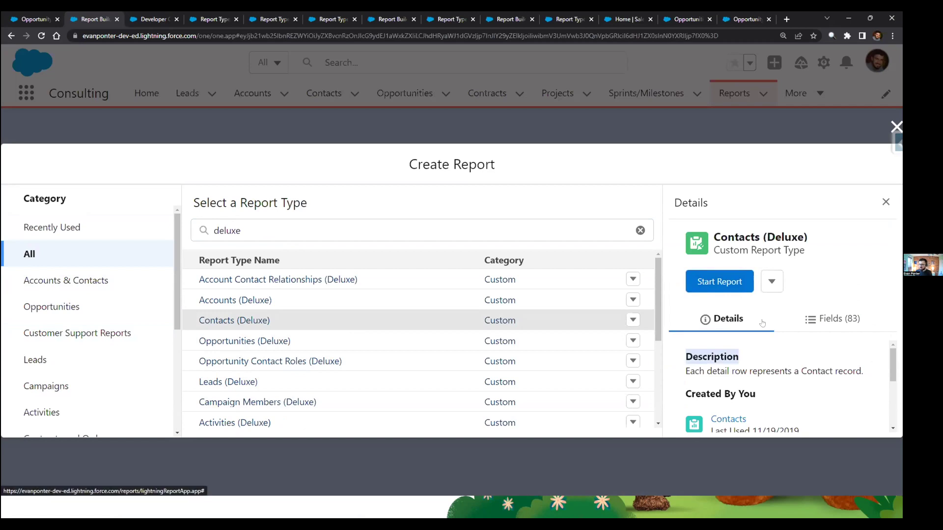
{"action": "left_click_drag", "start_coordinate": [889, 359], "coordinate": [892, 388]}
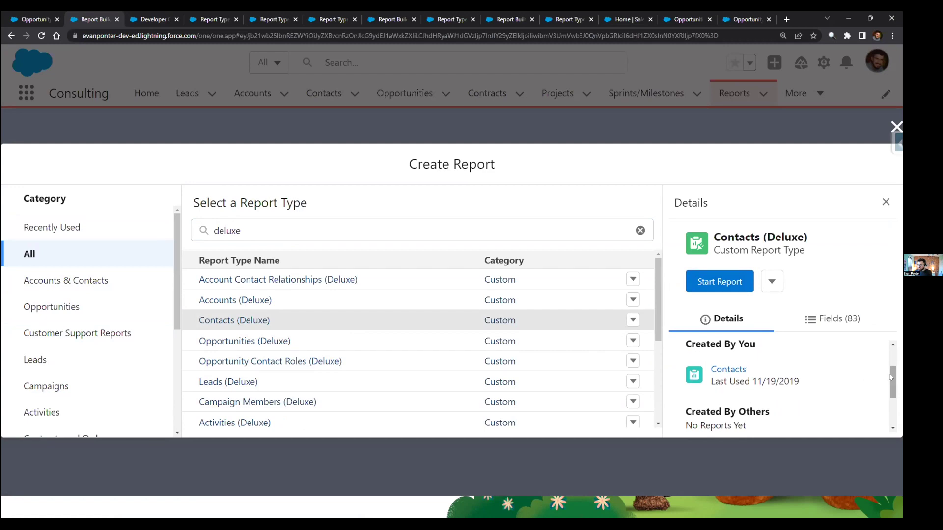
{"action": "left_click_drag", "start_coordinate": [892, 385], "coordinate": [891, 411]}
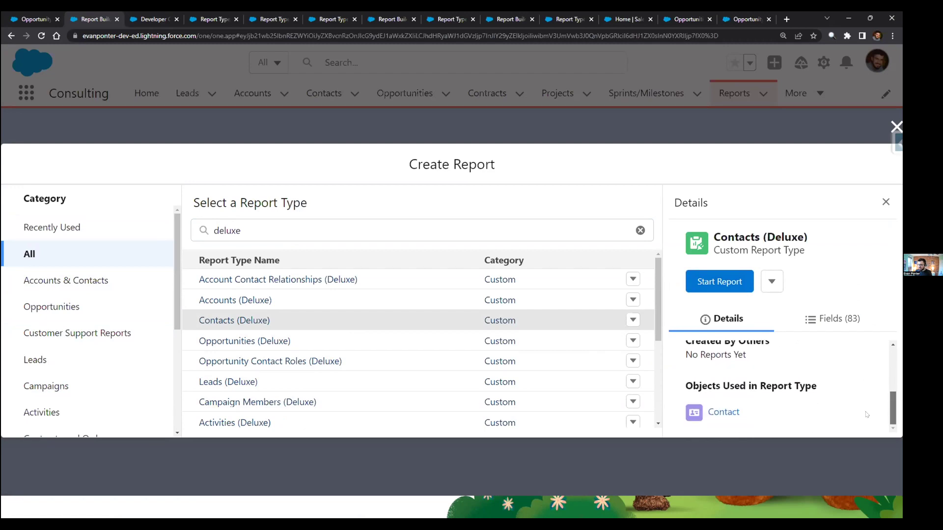
{"action": "left_click_drag", "start_coordinate": [683, 379], "coordinate": [824, 386]}
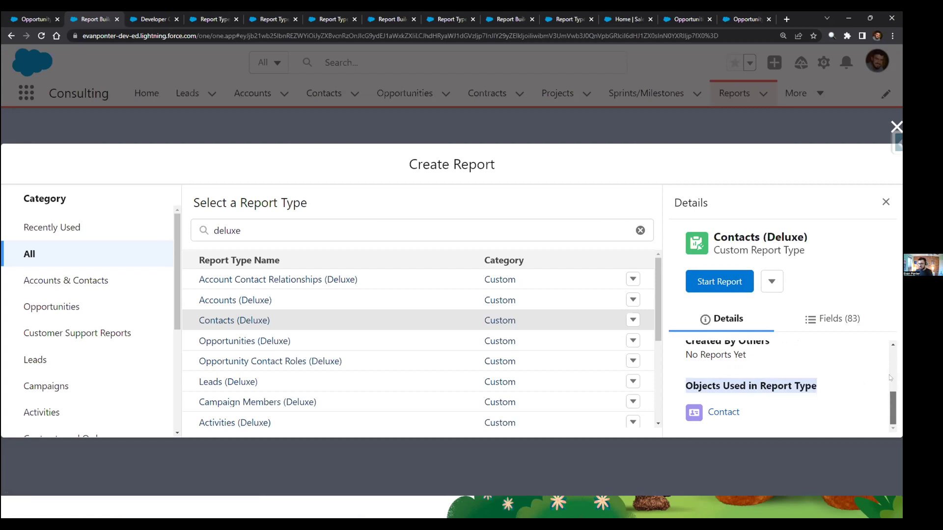
{"action": "scroll", "coordinate": [890, 388], "scroll_direction": "up", "scroll_amount": 5}
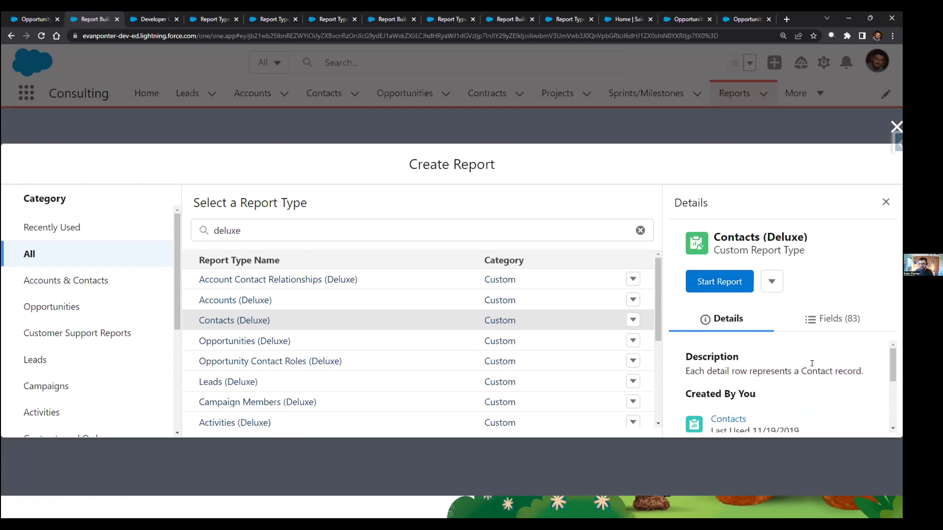
- Browse the list of fields available in the Contacts (Deluxe) report type
{"action": "left_click", "coordinate": [830, 319]}
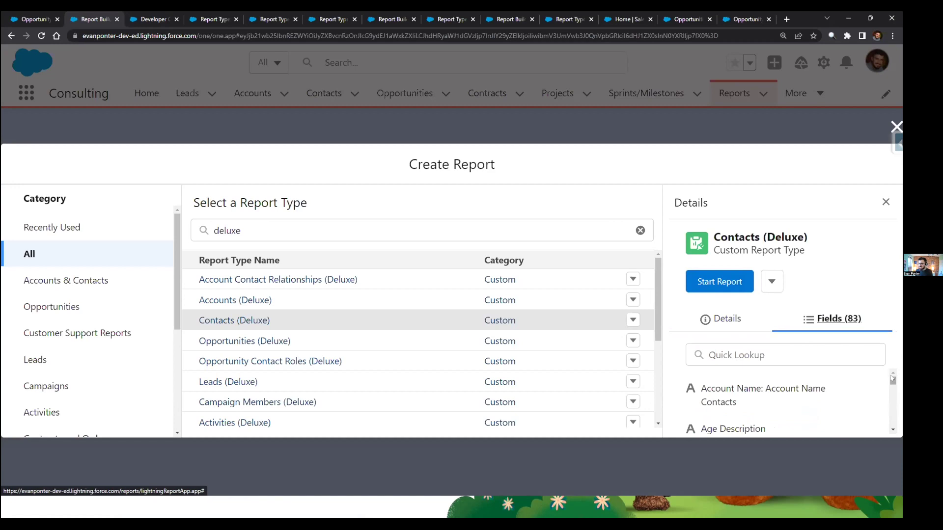
{"action": "left_click_drag", "start_coordinate": [892, 384], "coordinate": [896, 422]}
{"action": "scroll", "coordinate": [896, 421], "scroll_direction": "down", "scroll_amount": 2}
{"action": "scroll", "coordinate": [896, 421], "scroll_direction": "up", "scroll_amount": 10}
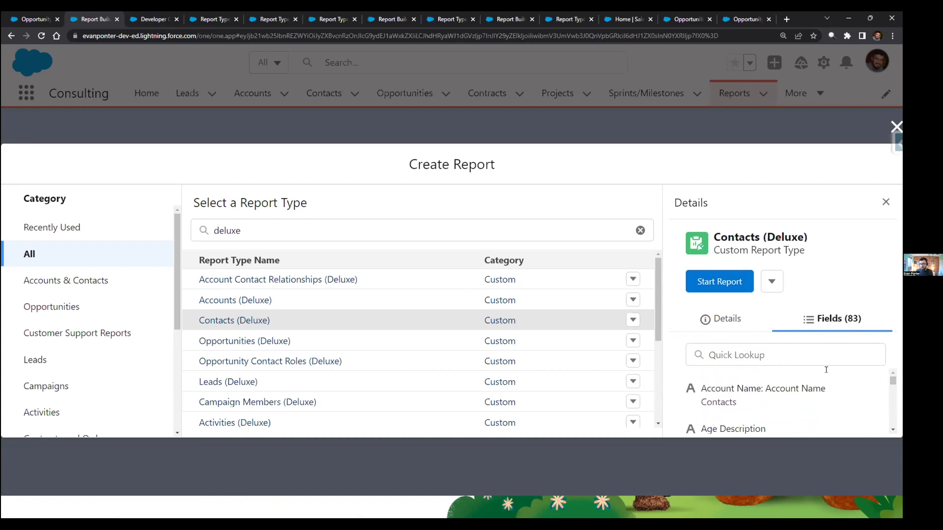
- Search the fields of Contacts (Deluxe) for "active" and for "name", and look through the listed fields
{"action": "left_click", "coordinate": [737, 356]}
{"action": "type", "text": "act"}
{"action": "mouse_move", "coordinate": [880, 15]}
{"action": "type", "text": "ive"}
{"action": "key", "text": "ctrl+a"}
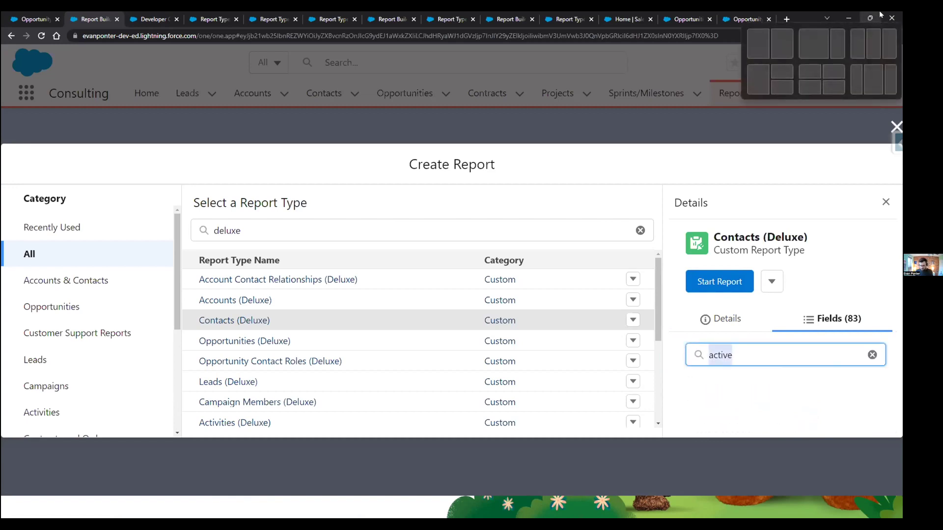
{"action": "type", "text": "name"}
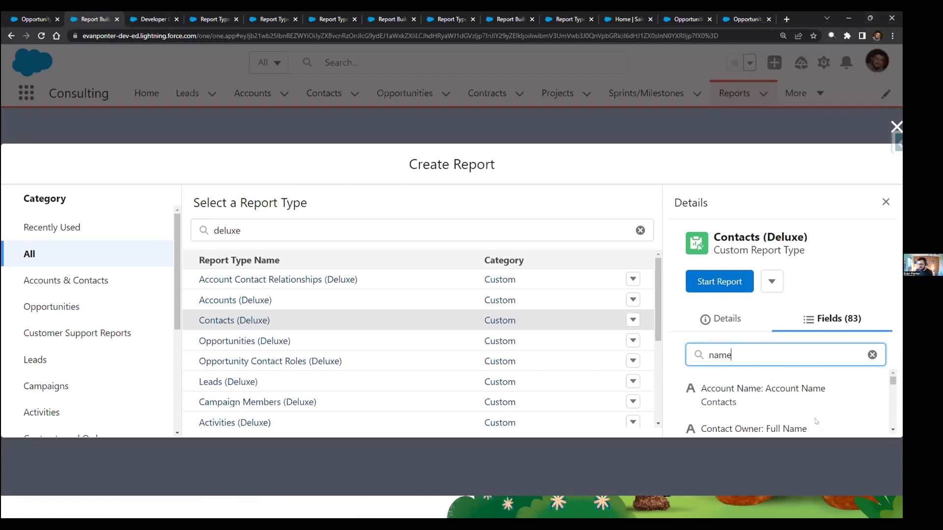
{"action": "scroll", "coordinate": [805, 414], "scroll_direction": "down", "scroll_amount": 2}
{"action": "scroll", "coordinate": [763, 399], "scroll_direction": "down", "scroll_amount": 2}
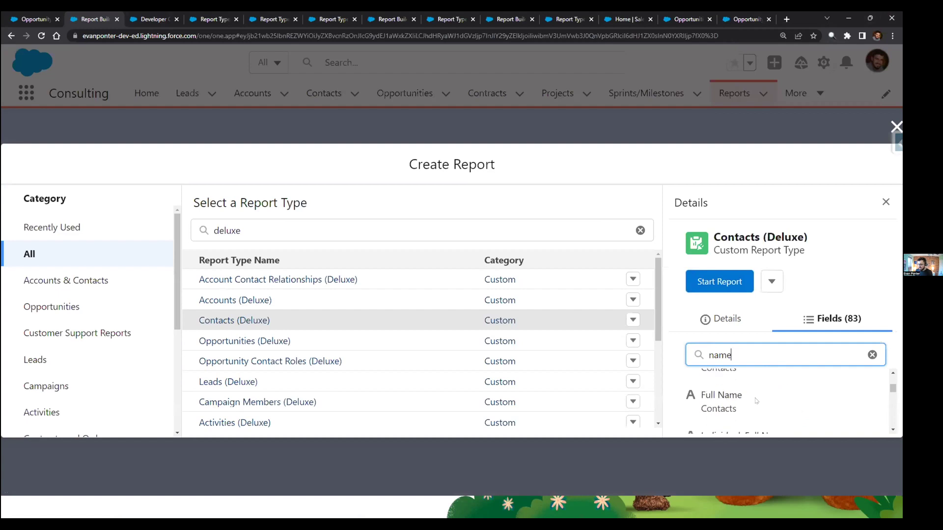
{"action": "scroll", "coordinate": [835, 392], "scroll_direction": "down", "scroll_amount": 2}
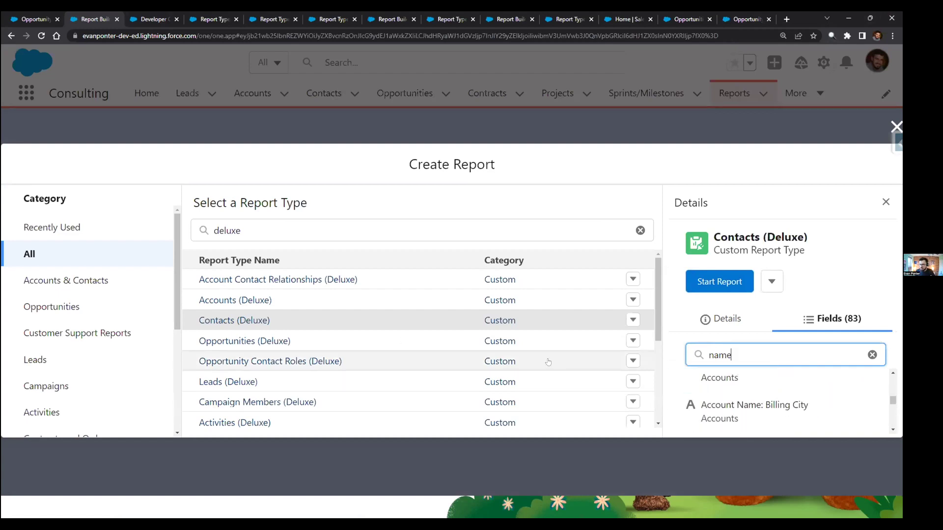
- Check the hide option for the Contacts (Deluxe) report type and clear the report type search
{"action": "left_click", "coordinate": [770, 284]}
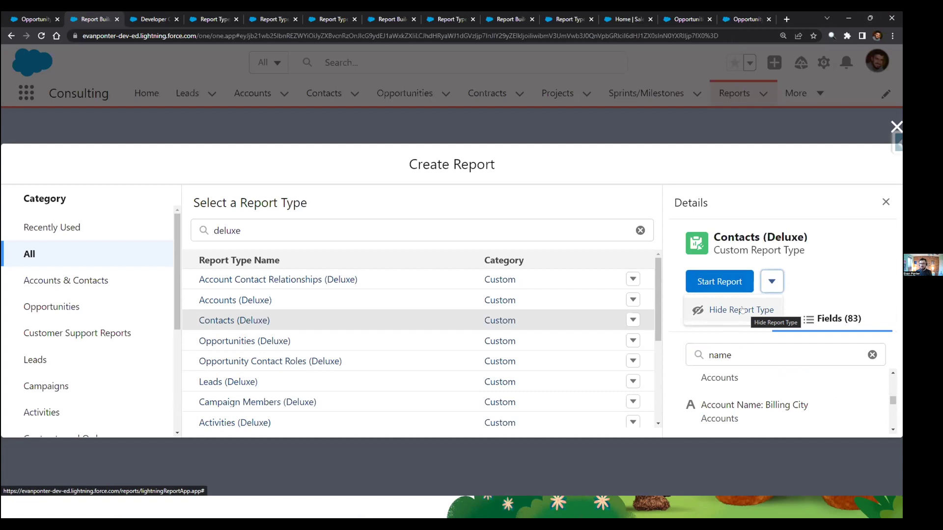
{"action": "left_click", "coordinate": [593, 226]}
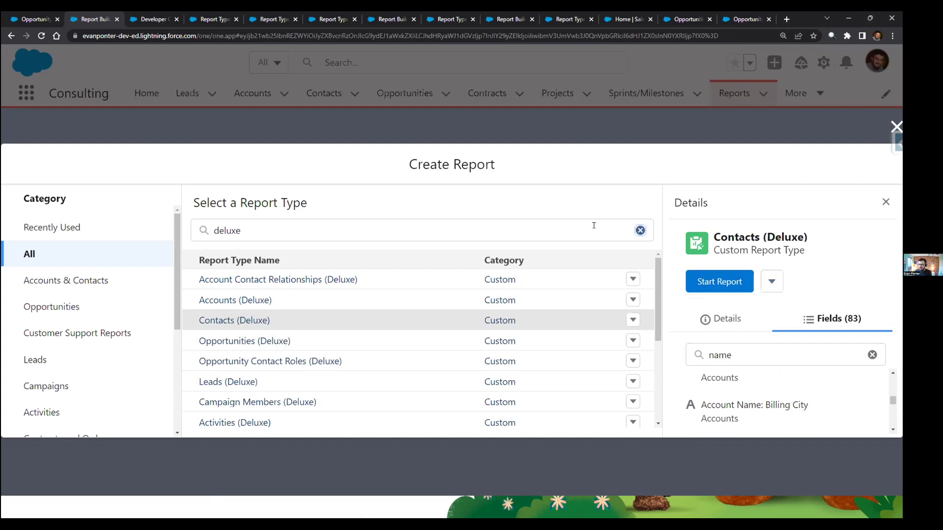
{"action": "left_click", "coordinate": [639, 230]}
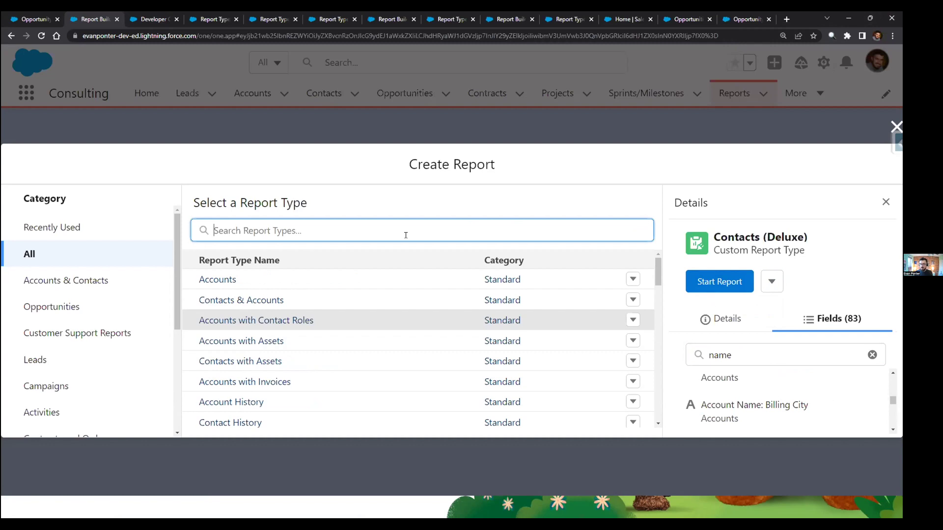
- Select the Account Contact Relationships X Campaign History report type and check its option for hiding the report type
{"action": "scroll", "coordinate": [407, 324], "scroll_direction": "down", "scroll_amount": 2}
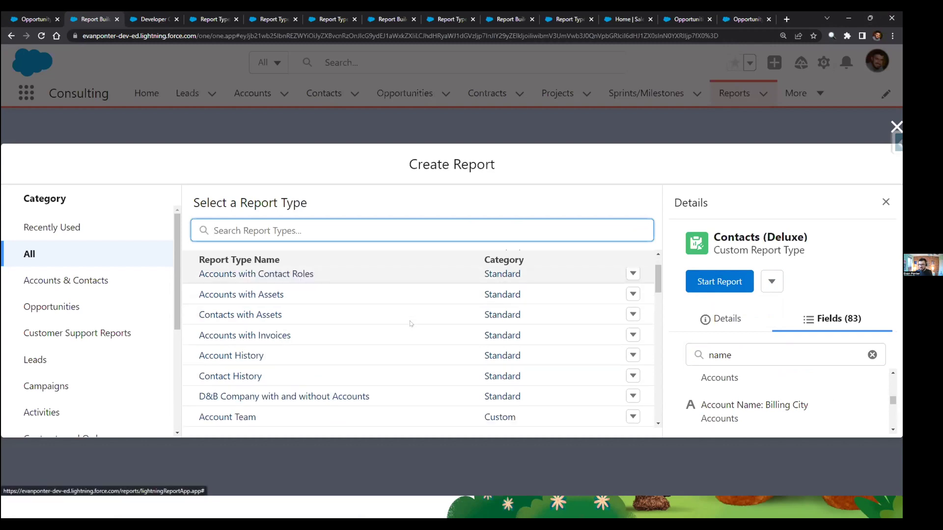
{"action": "scroll", "coordinate": [354, 333], "scroll_direction": "down", "scroll_amount": 4}
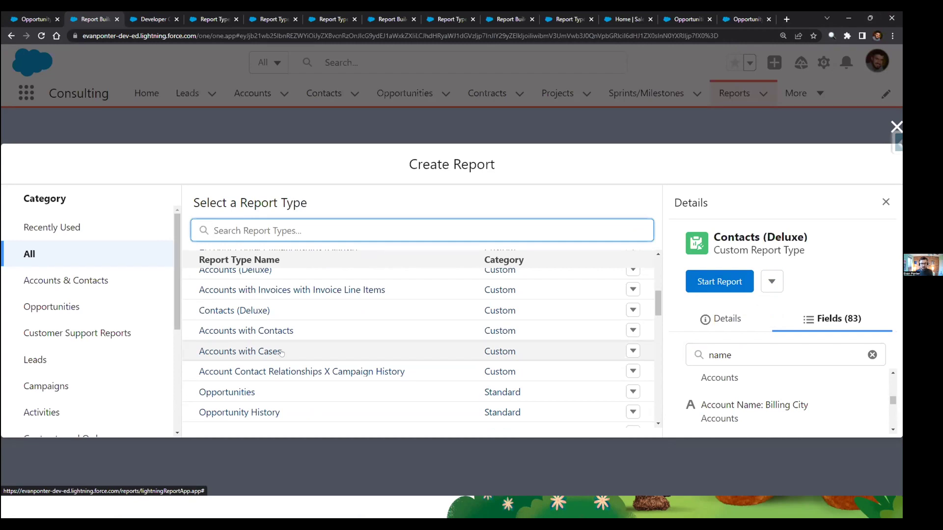
{"action": "left_click", "coordinate": [326, 372]}
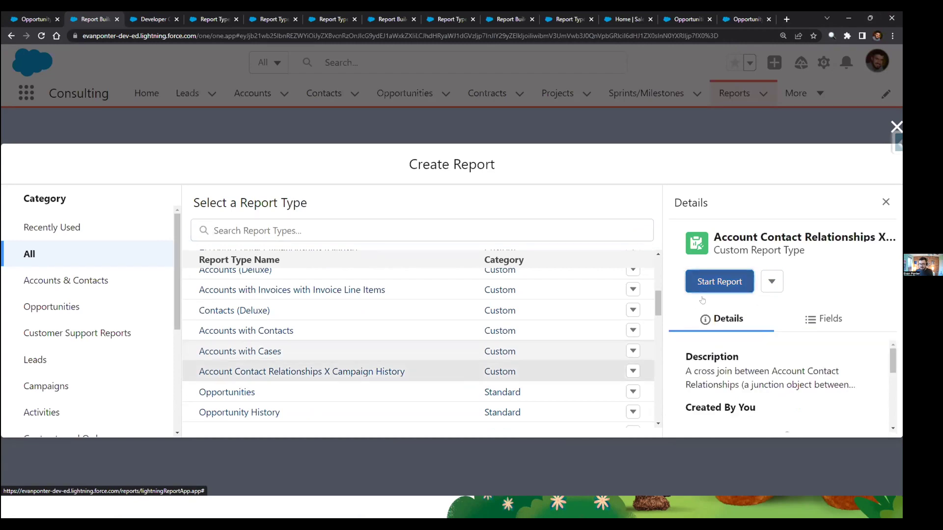
{"action": "left_click", "coordinate": [771, 281]}
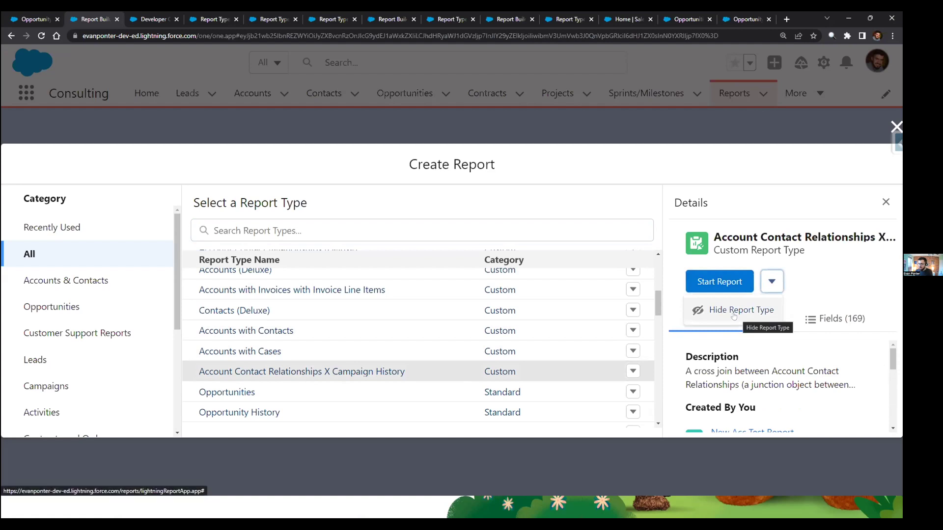
- Browse the hidden report types and show the available actions for Opportunities with Opportunity Teams and Assessment provider
{"action": "left_click_drag", "start_coordinate": [177, 301], "coordinate": [176, 399]}
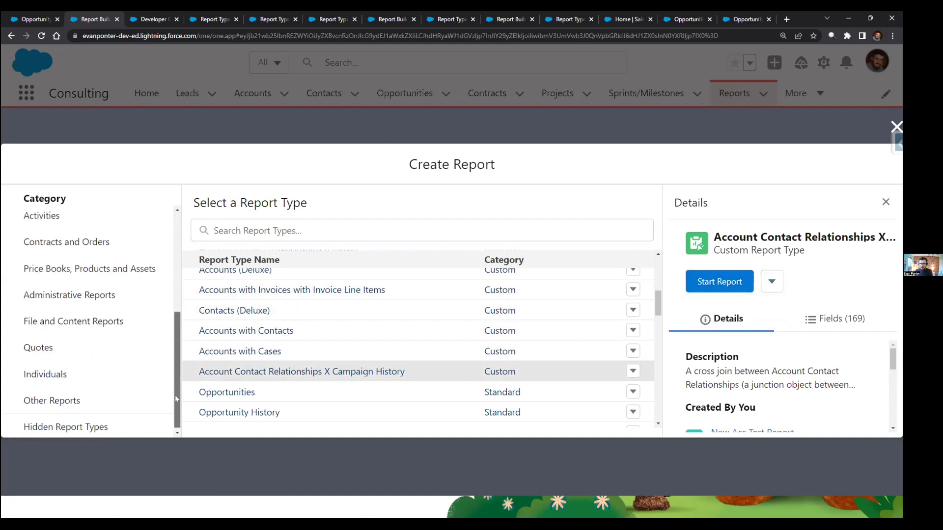
{"action": "left_click", "coordinate": [65, 425]}
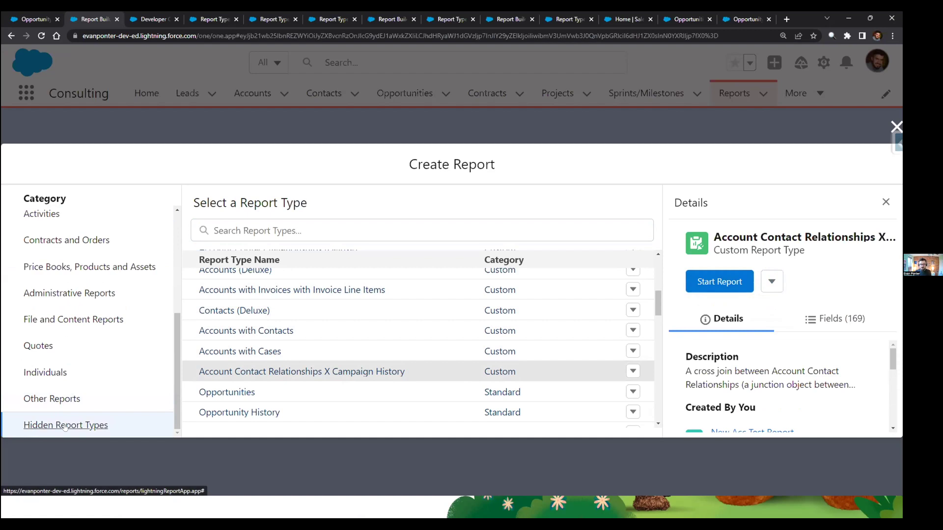
{"action": "scroll", "coordinate": [395, 332], "scroll_direction": "down", "scroll_amount": 1}
{"action": "scroll", "coordinate": [492, 368], "scroll_direction": "down", "scroll_amount": 5}
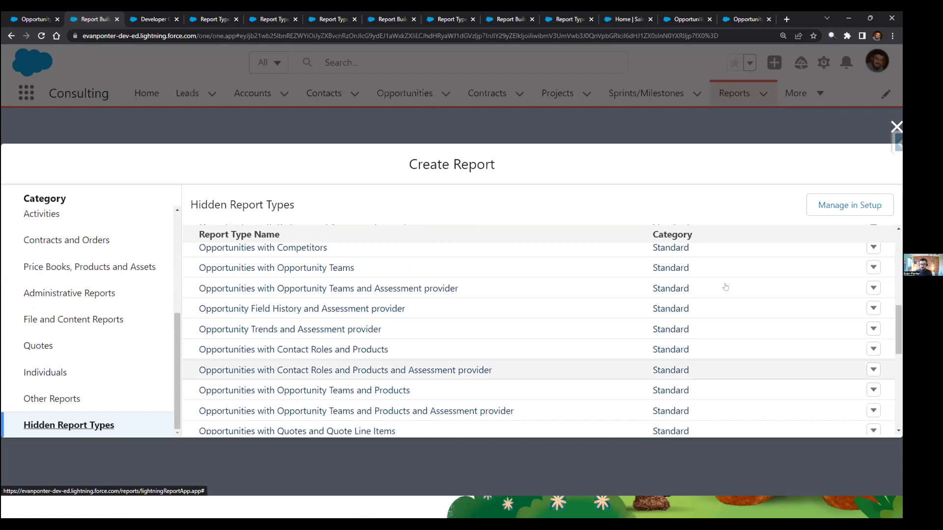
{"action": "left_click", "coordinate": [873, 288]}
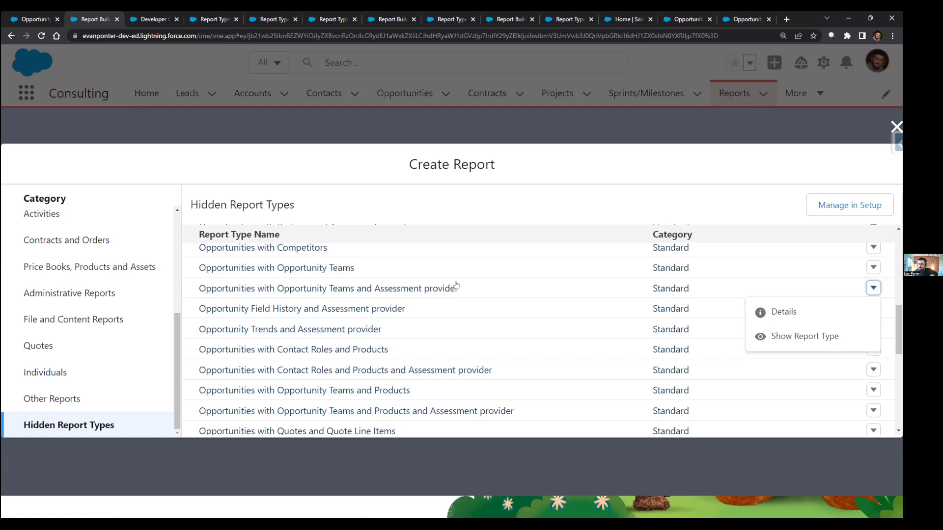
- Return from the hidden report types to the category listing all report types
{"action": "scroll", "coordinate": [457, 286], "scroll_direction": "up", "scroll_amount": 5}
{"action": "scroll", "coordinate": [86, 263], "scroll_direction": "up", "scroll_amount": 5}
{"action": "left_click", "coordinate": [47, 252]}
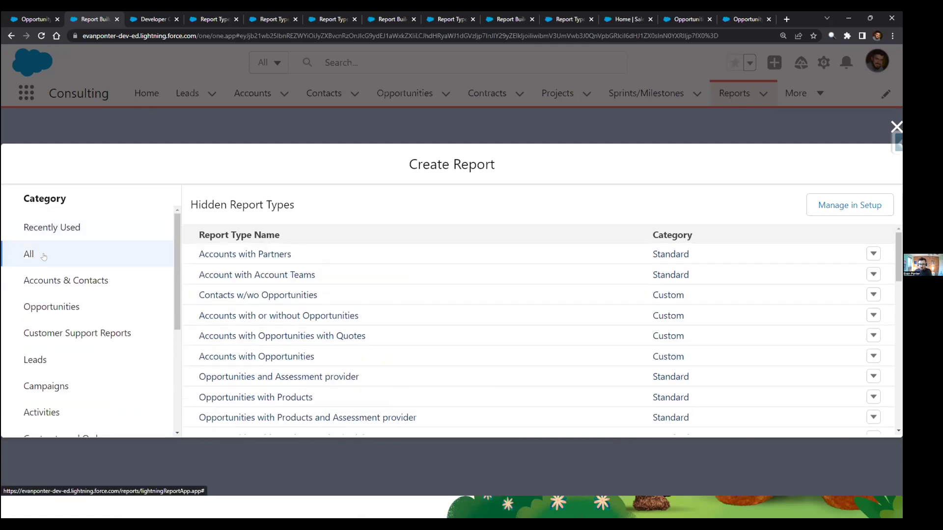
- Search all report types for "deluxe" and read the descriptions of Accounts (Deluxe) and Contacts (Deluxe)
{"action": "left_click", "coordinate": [300, 229]}
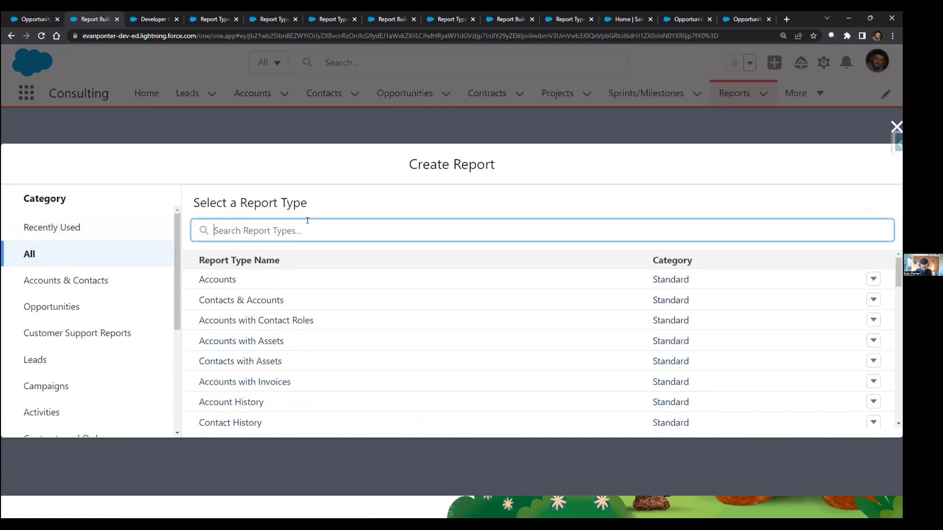
{"action": "type", "text": "deluxe"}
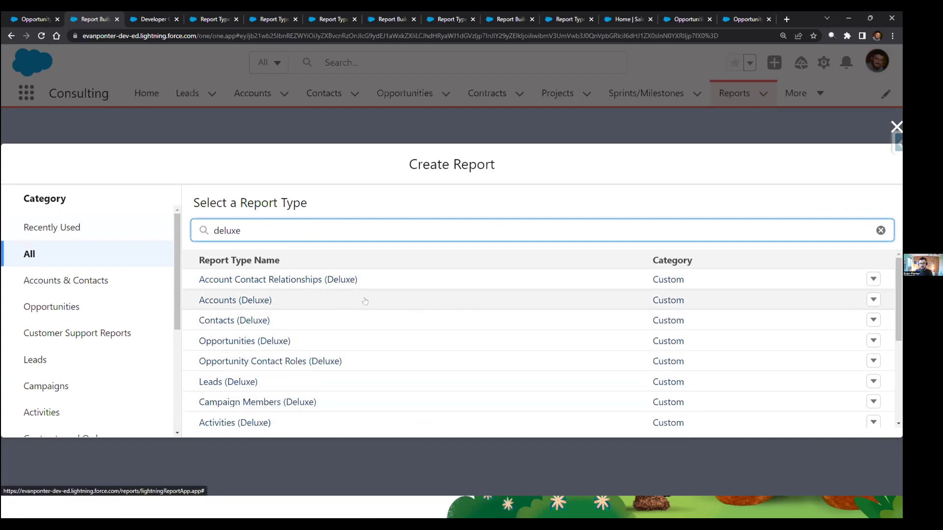
{"action": "left_click", "coordinate": [334, 301]}
{"action": "left_click_drag", "start_coordinate": [698, 371], "coordinate": [870, 372]}
{"action": "left_click", "coordinate": [240, 322]}
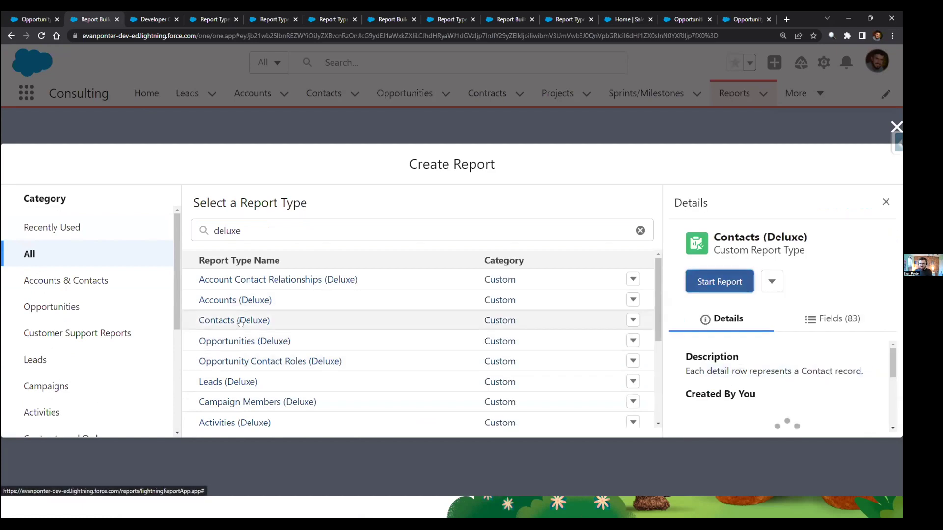
{"action": "left_click_drag", "start_coordinate": [683, 369], "coordinate": [853, 362]}
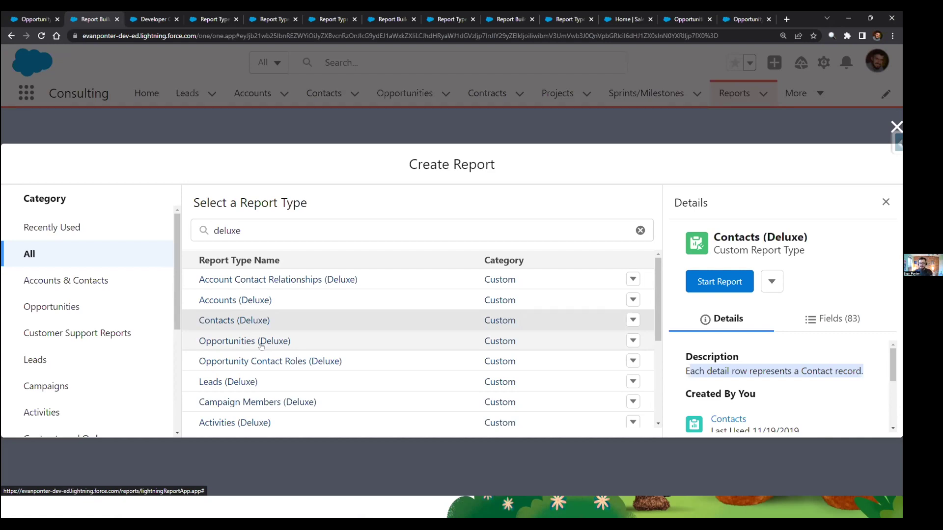
- Look through the rest of the Deluxe report types, close the report creation dialog, and switch to the presentation
{"action": "scroll", "coordinate": [656, 324], "scroll_direction": "down", "scroll_amount": 2}
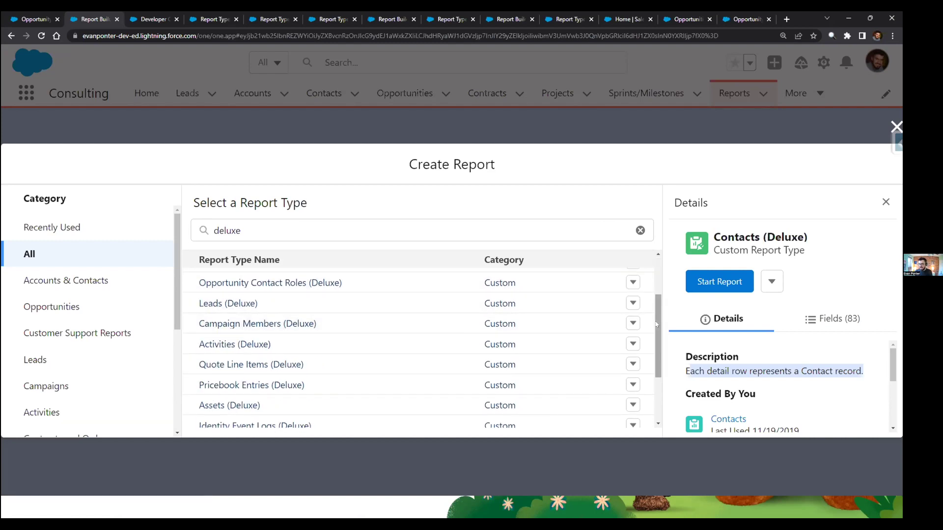
{"action": "scroll", "coordinate": [655, 348], "scroll_direction": "down", "scroll_amount": 2}
{"action": "scroll", "coordinate": [656, 314], "scroll_direction": "up", "scroll_amount": 4}
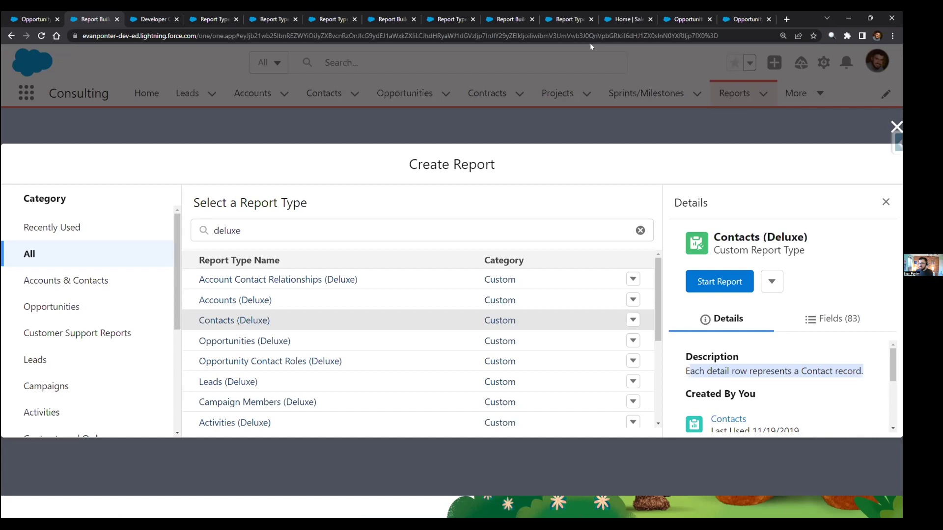
{"action": "left_click", "coordinate": [895, 126]}
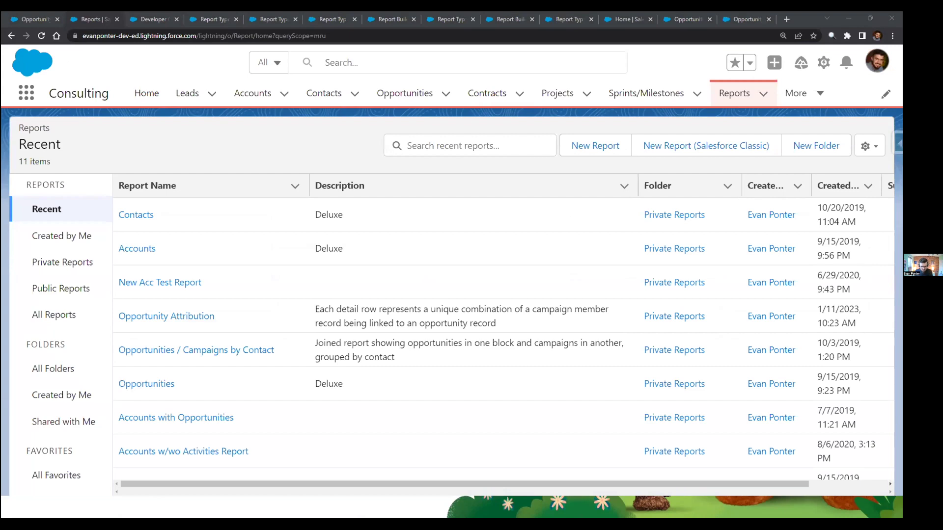
{"action": "key", "text": "alt+Tab"}
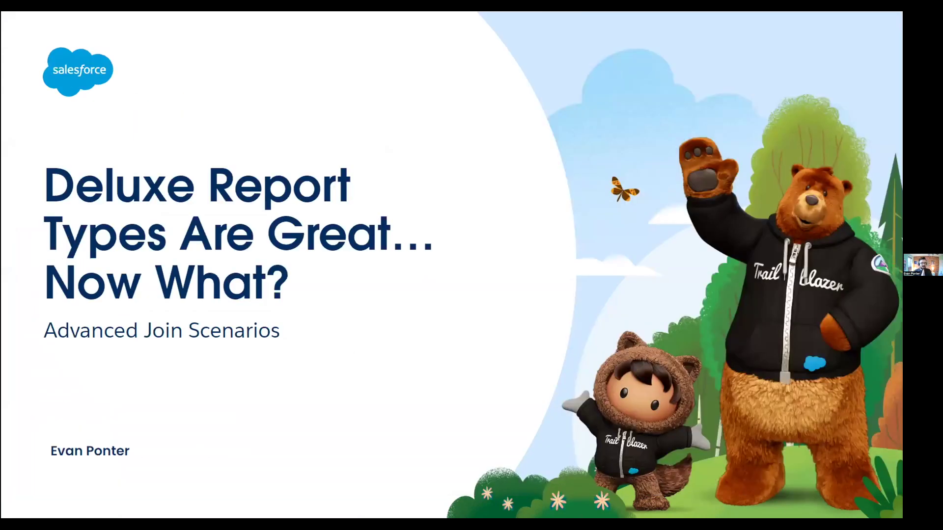
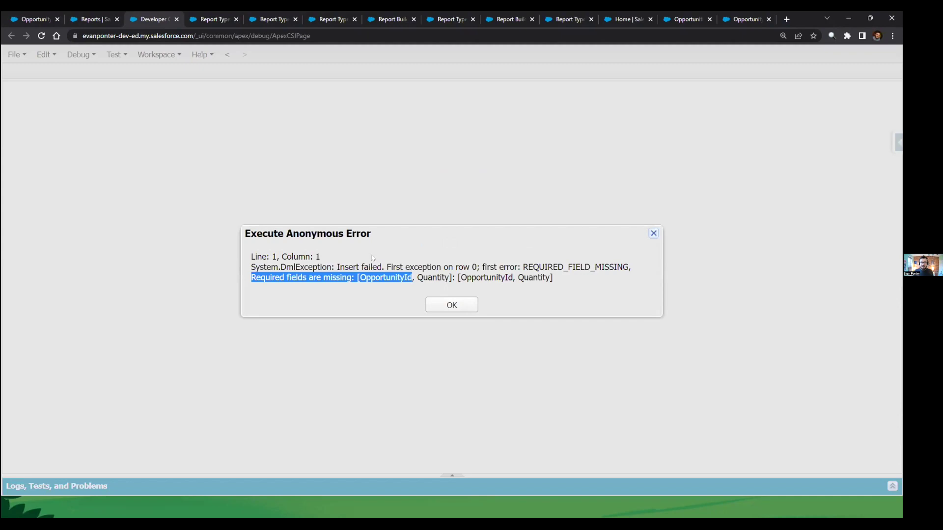
- Switch to the prefilled new custom report type form in the browser and set its primary object to Opportunities
{"action": "mouse_move", "coordinate": [208, 14]}
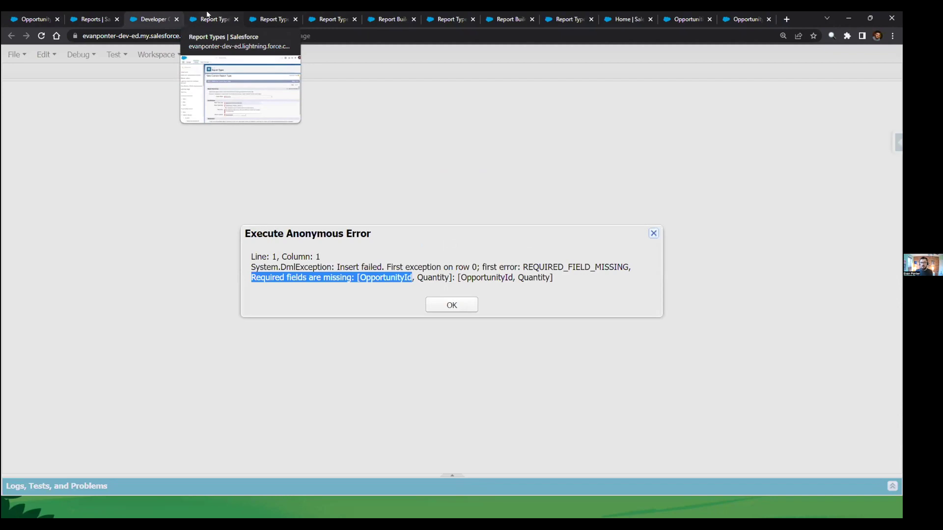
{"action": "left_click", "coordinate": [208, 14]}
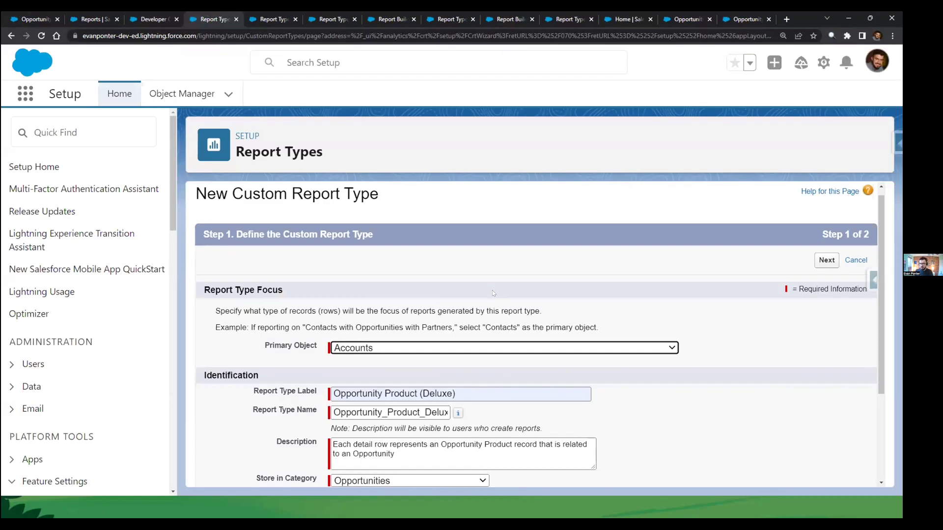
{"action": "scroll", "coordinate": [417, 217], "scroll_direction": "down", "scroll_amount": 3}
{"action": "left_click", "coordinate": [418, 217]}
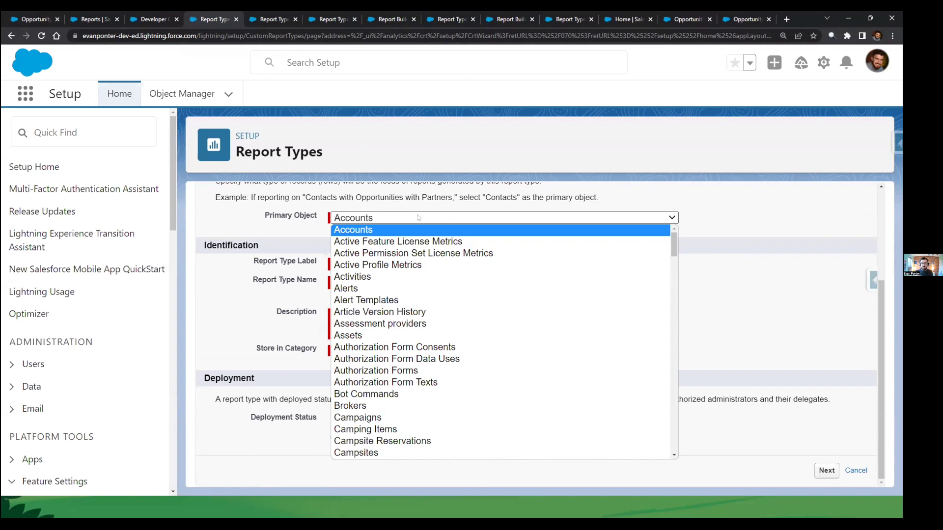
{"action": "type", "text": "opp"}
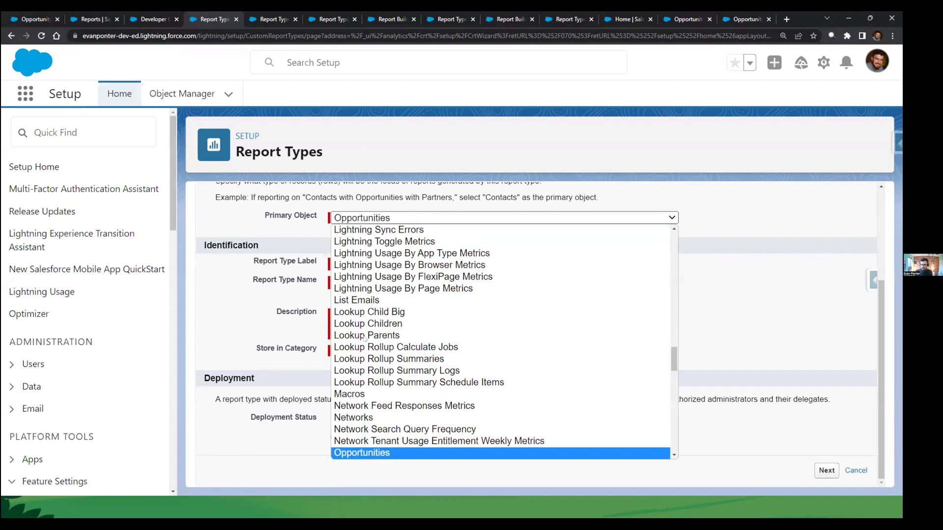
{"action": "left_click", "coordinate": [370, 455]}
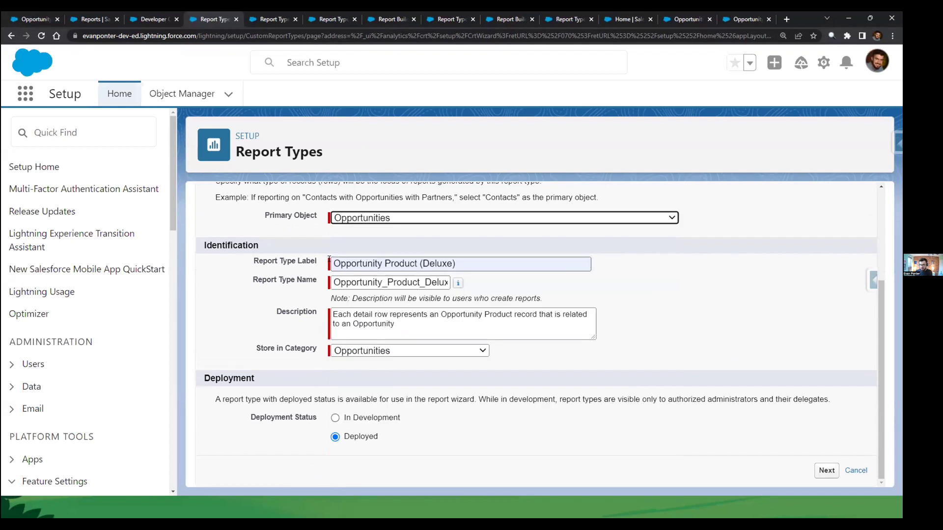
- Check the Opportunity Product (Deluxe) label and its description, and proceed to defining the report records set
{"action": "left_click_drag", "start_coordinate": [328, 259], "coordinate": [466, 258]}
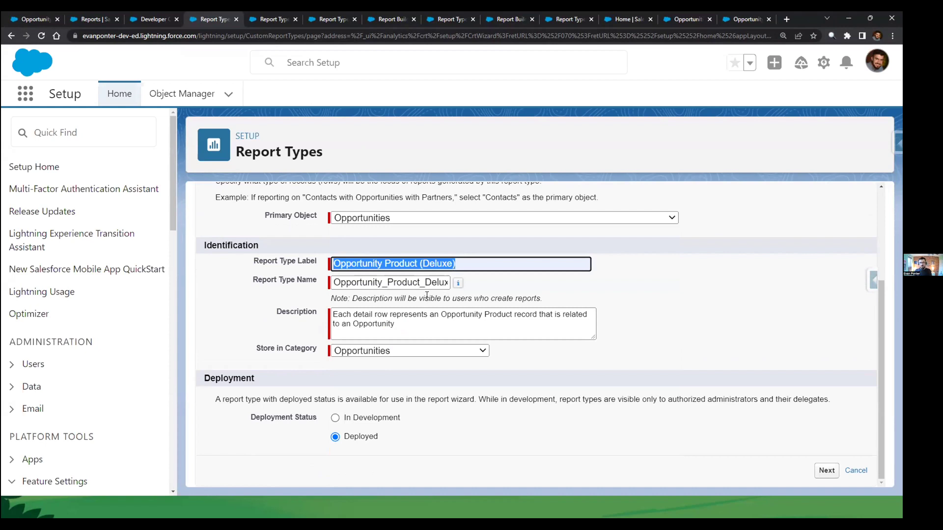
{"action": "left_click_drag", "start_coordinate": [333, 315], "coordinate": [509, 310]}
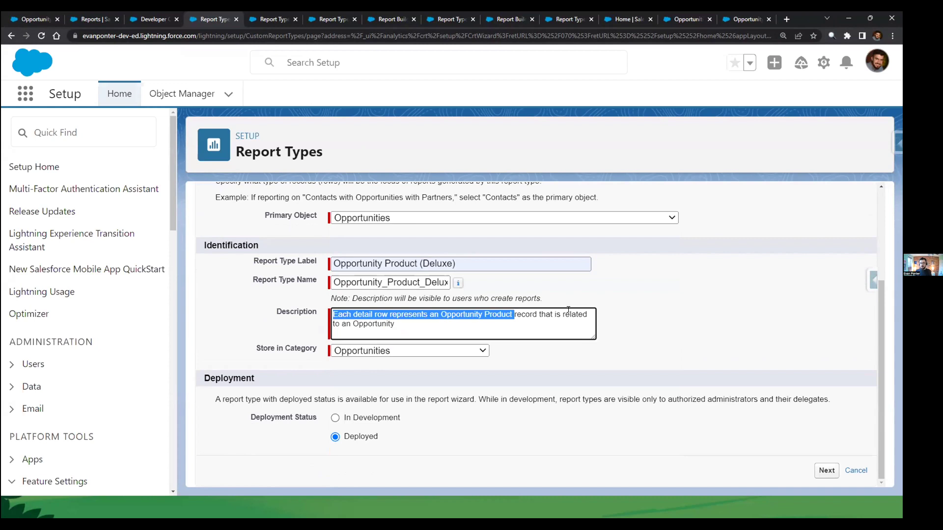
{"action": "left_click_drag", "start_coordinate": [539, 314], "coordinate": [555, 324]}
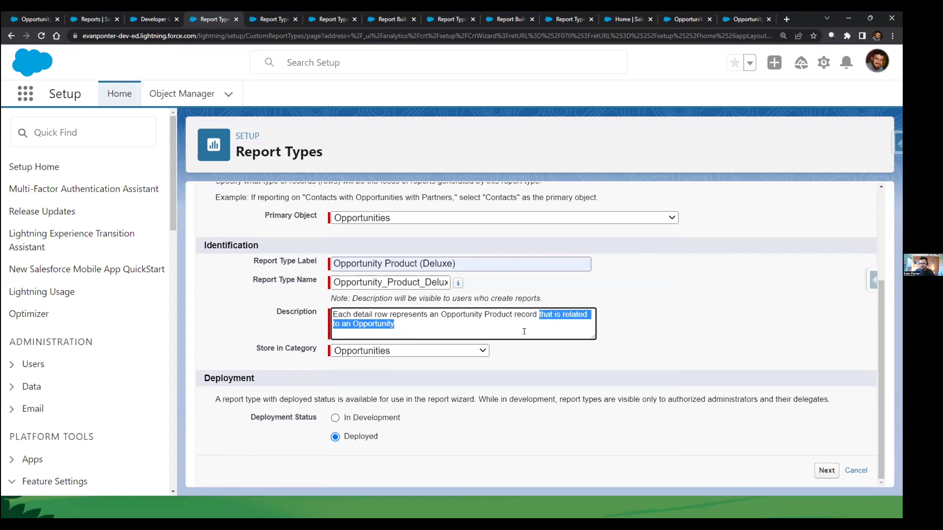
{"action": "left_click", "coordinate": [819, 468]}
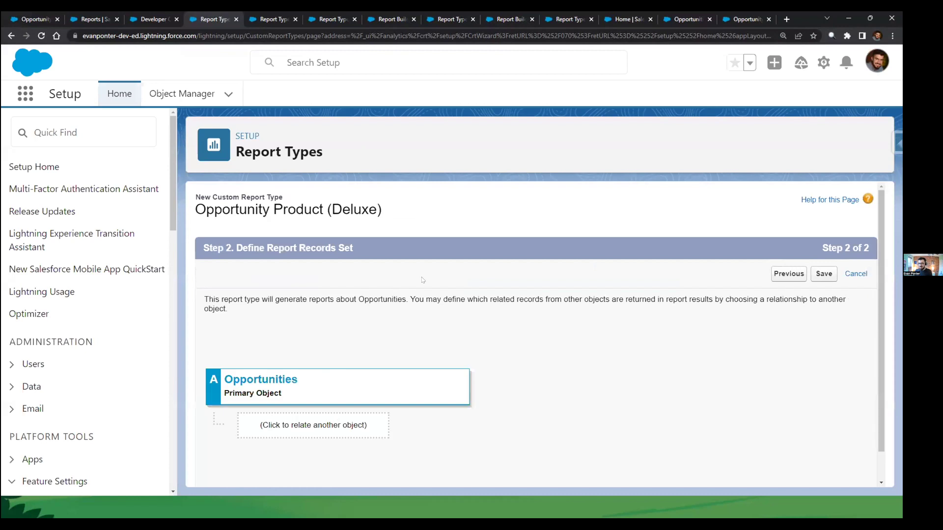
- Relate Products to Opportunities as object B, keeping the requirement of at least one related record
{"action": "scroll", "coordinate": [300, 266], "scroll_direction": "down", "scroll_amount": 1}
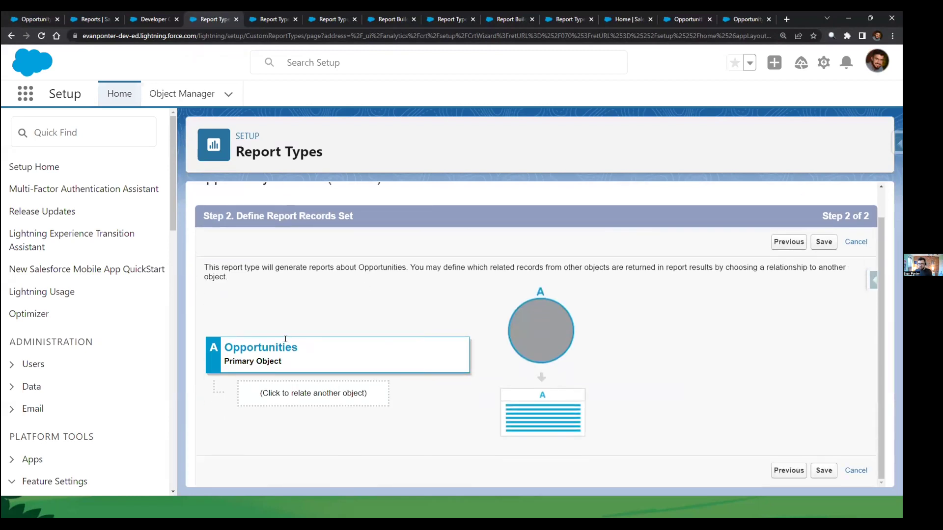
{"action": "left_click", "coordinate": [293, 398]}
{"action": "left_click", "coordinate": [365, 371]}
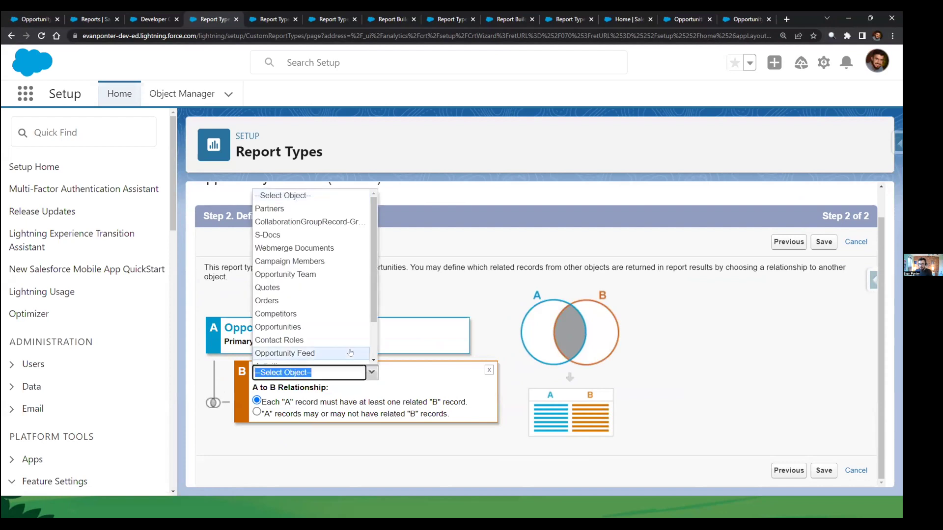
{"action": "scroll", "coordinate": [328, 280], "scroll_direction": "down", "scroll_amount": 2}
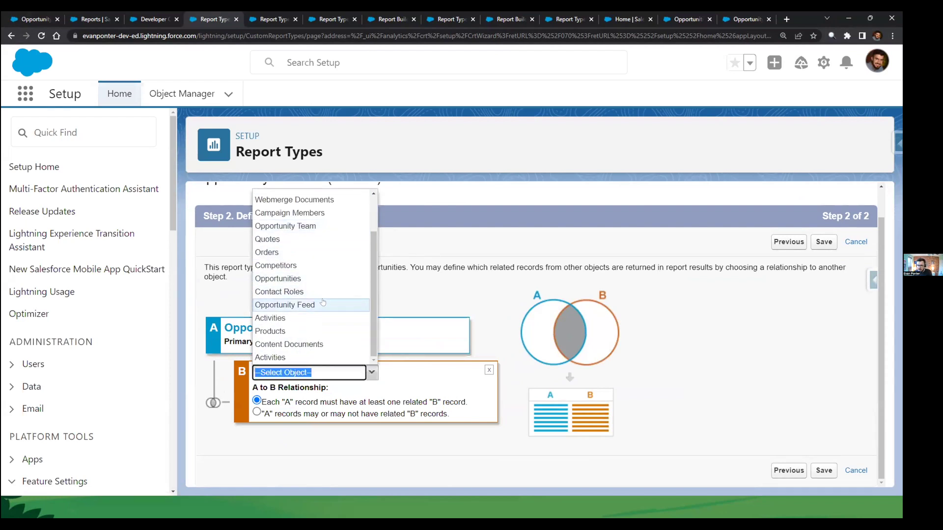
{"action": "left_click", "coordinate": [318, 331]}
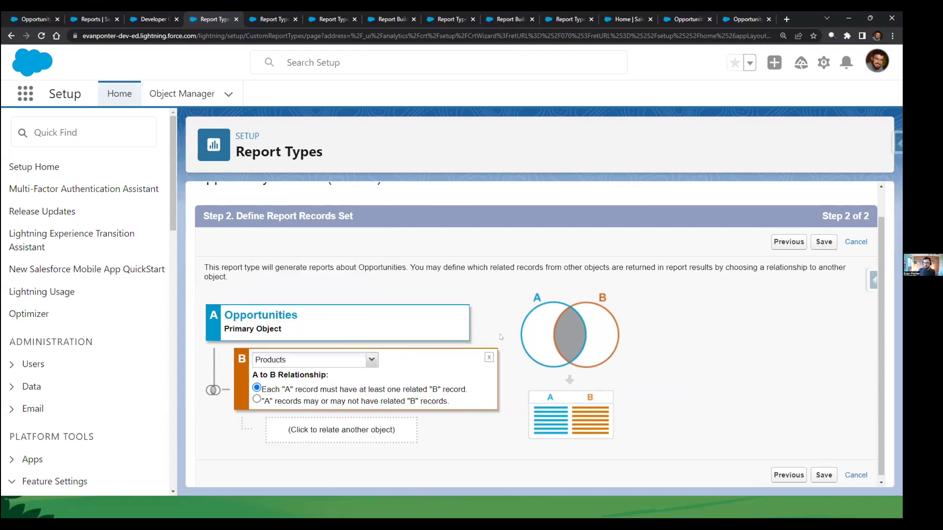
- Review the object relationship and name of the Opportunity Product (Deluxe) report type, and save it
{"action": "left_click_drag", "start_coordinate": [282, 326], "coordinate": [221, 314]}
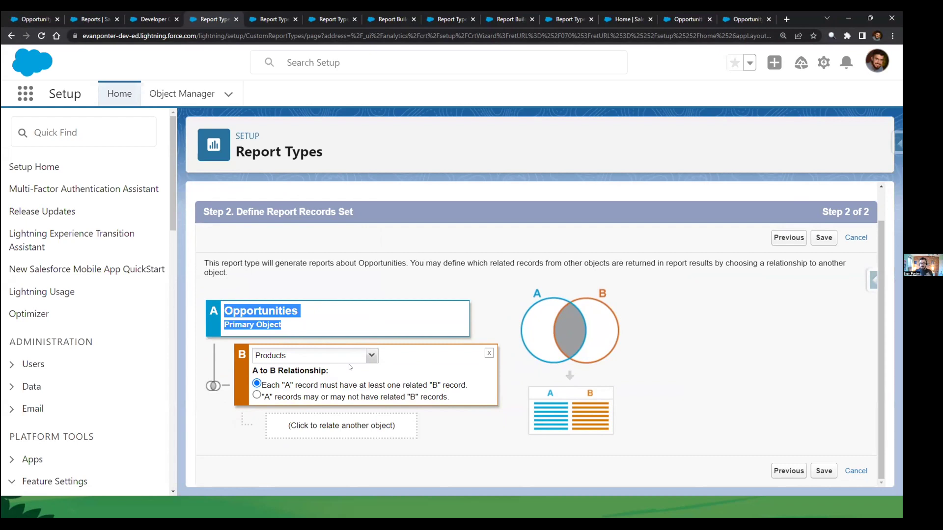
{"action": "left_click", "coordinate": [352, 292]}
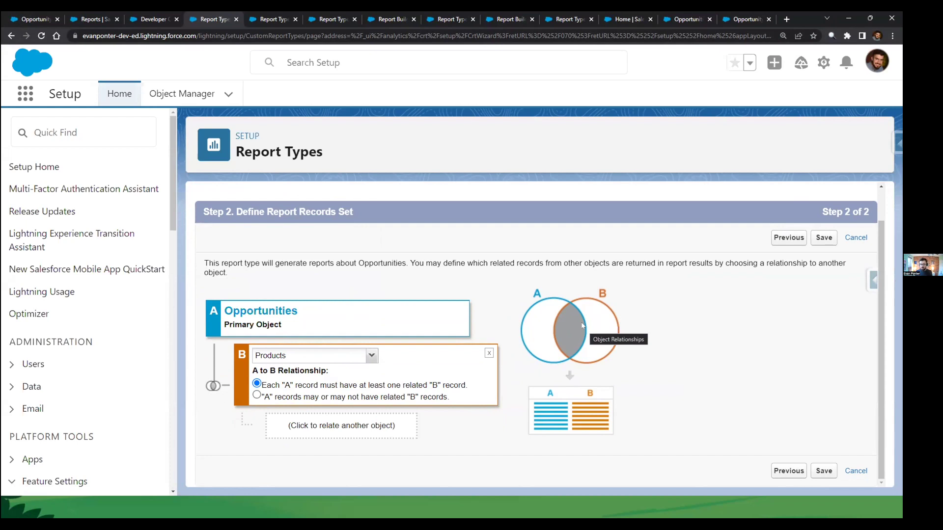
{"action": "scroll", "coordinate": [492, 314], "scroll_direction": "up", "scroll_amount": 1}
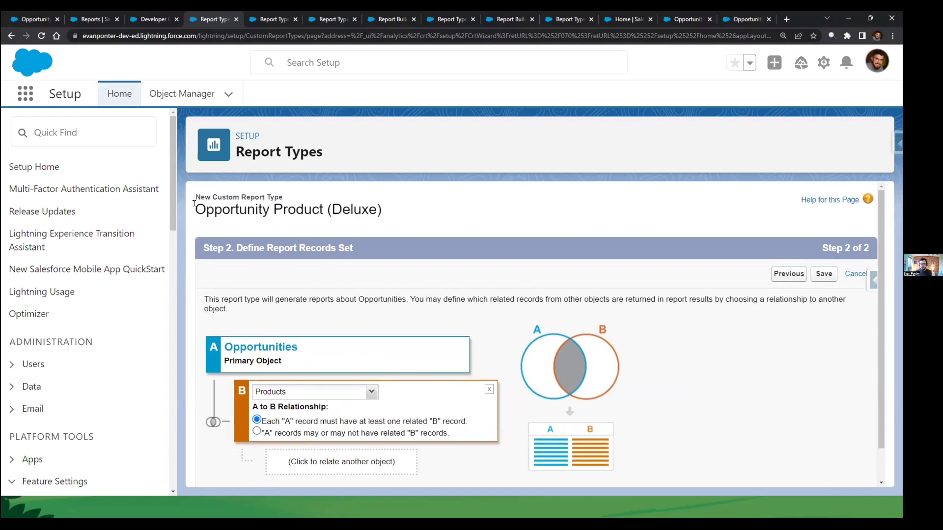
{"action": "left_click_drag", "start_coordinate": [193, 203], "coordinate": [388, 210]}
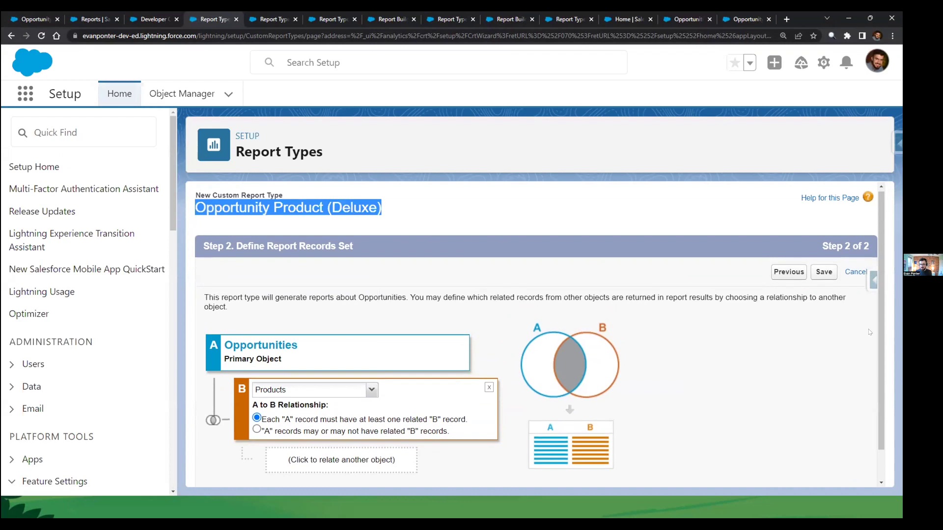
{"action": "scroll", "coordinate": [869, 332], "scroll_direction": "down", "scroll_amount": 1}
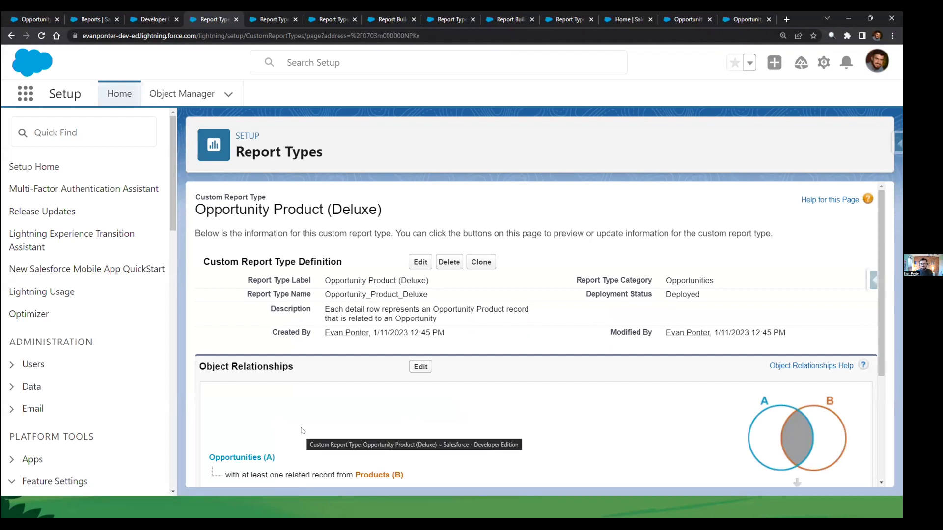
- Open the report type's field layout for editing and examine the lookup relationships offered for the Products fields
{"action": "scroll", "coordinate": [302, 431], "scroll_direction": "down", "scroll_amount": 3}
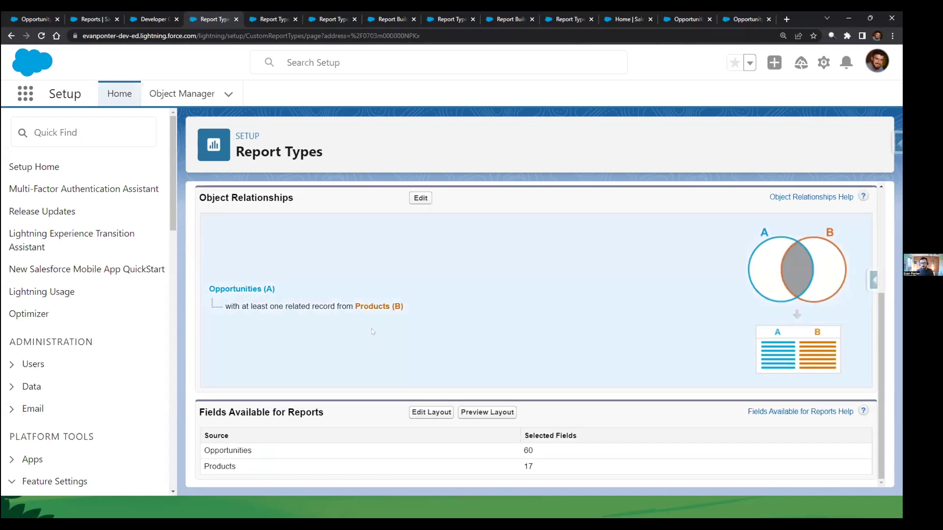
{"action": "left_click", "coordinate": [430, 413]}
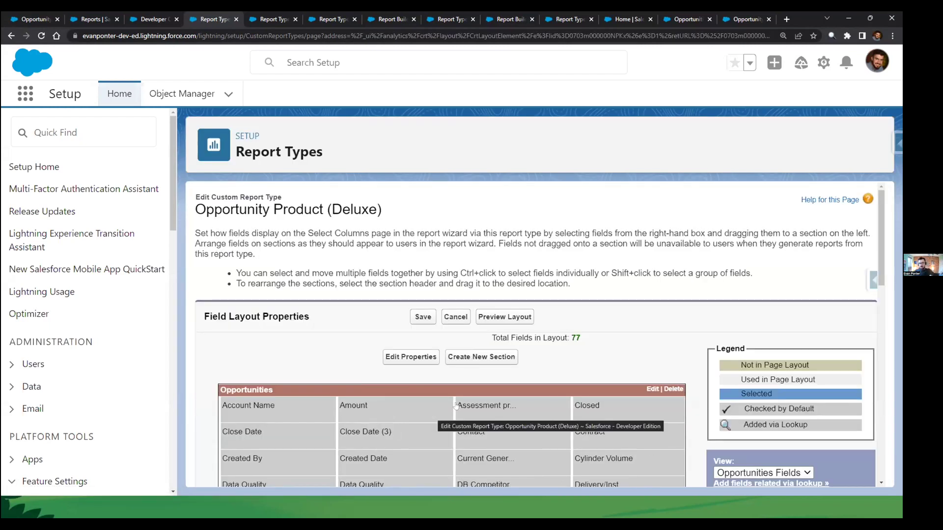
{"action": "scroll", "coordinate": [430, 411], "scroll_direction": "down", "scroll_amount": 3}
{"action": "left_click", "coordinate": [762, 315]}
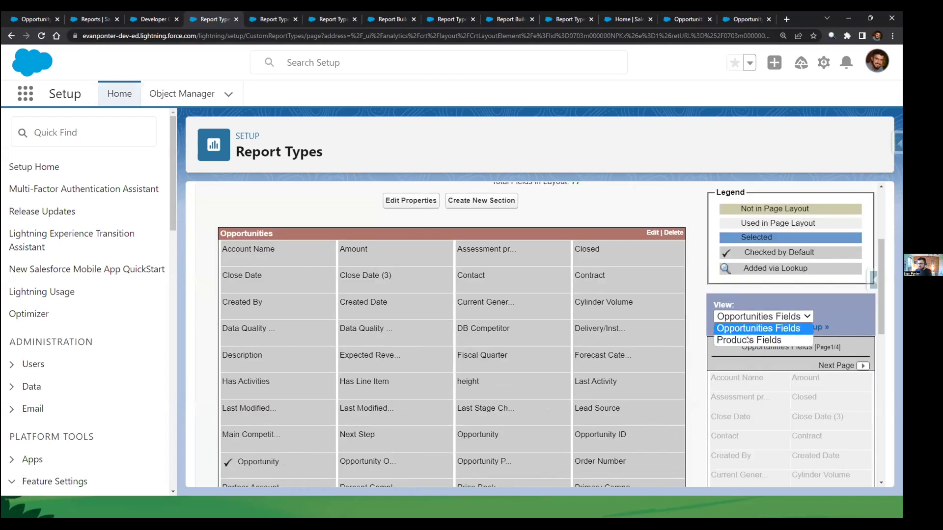
{"action": "left_click", "coordinate": [747, 340]}
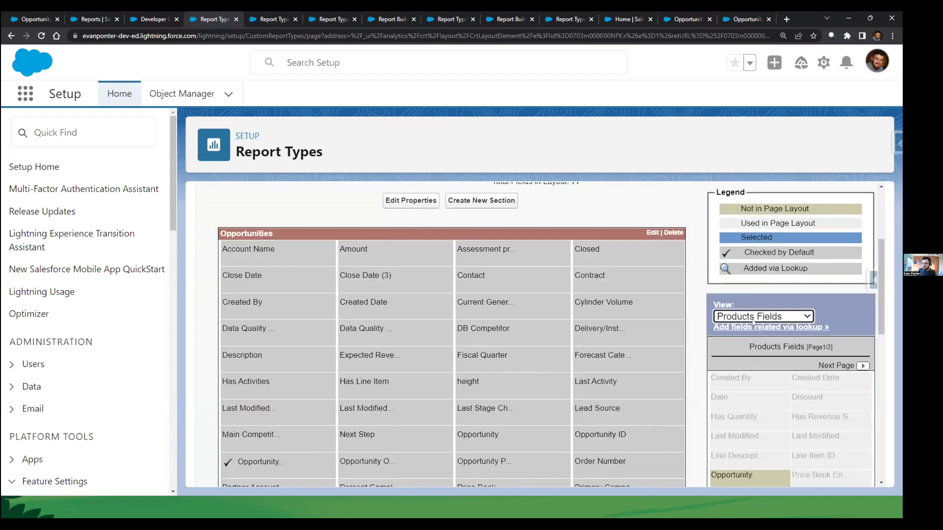
{"action": "left_click", "coordinate": [756, 327]}
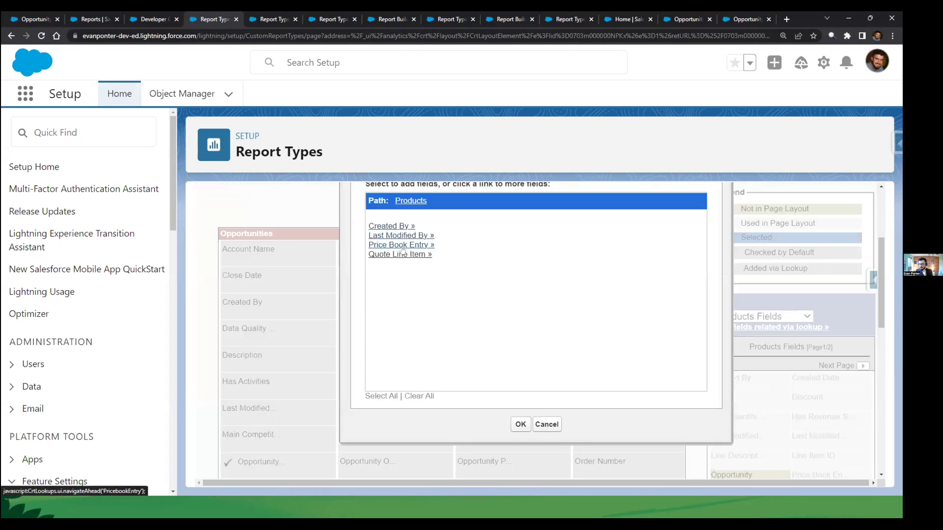
{"action": "scroll", "coordinate": [574, 258], "scroll_direction": "up", "scroll_amount": 2}
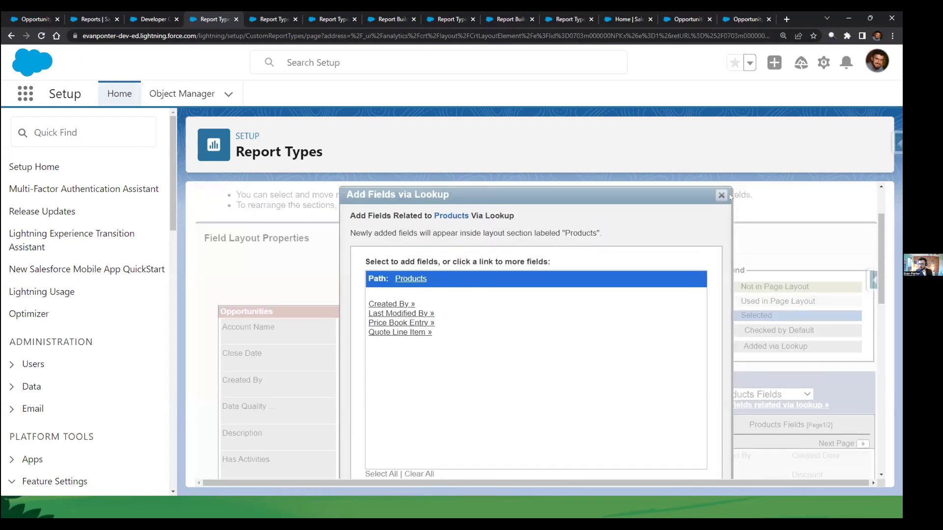
{"action": "left_click", "coordinate": [721, 195]}
- Compare the lookup relationships offered for the Opportunities fields with those offered for the Products fields, adding none
{"action": "left_click", "coordinate": [790, 392]}
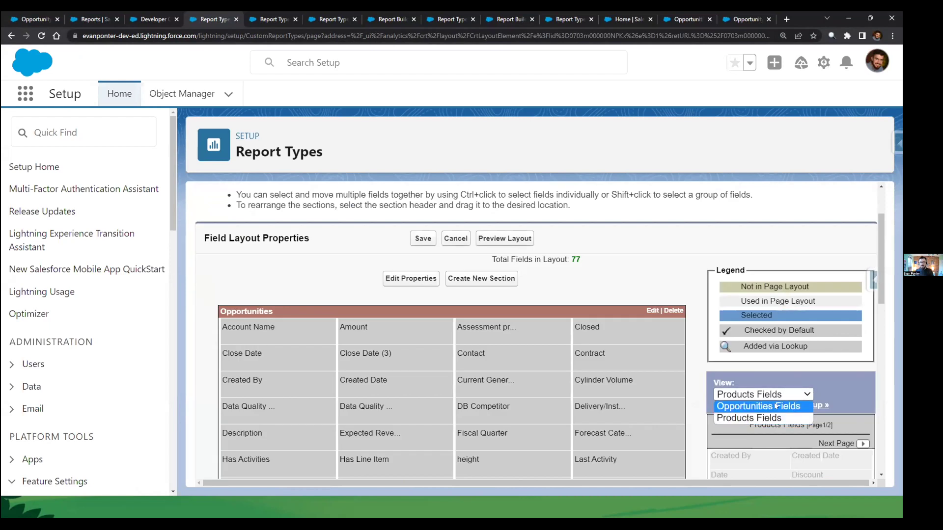
{"action": "left_click", "coordinate": [750, 407]}
{"action": "left_click", "coordinate": [744, 406]}
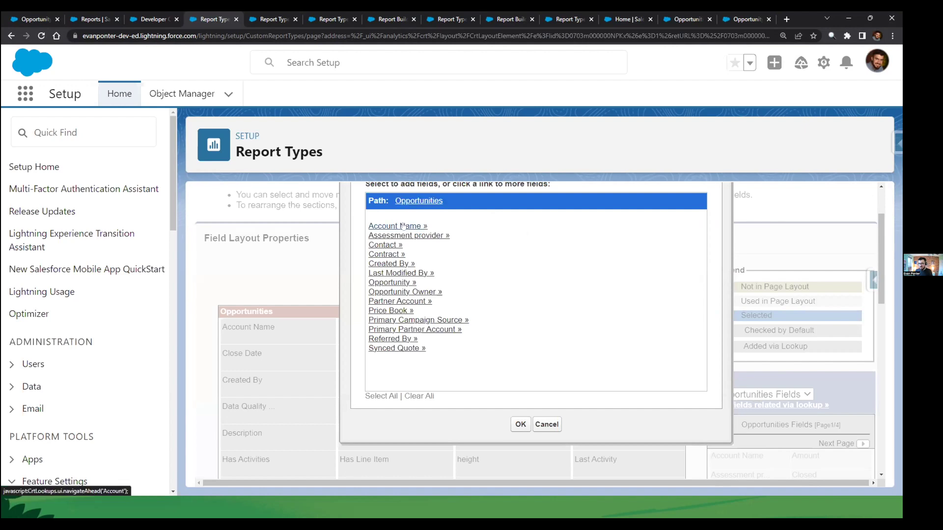
{"action": "left_click", "coordinate": [547, 424]}
{"action": "left_click", "coordinate": [775, 395]}
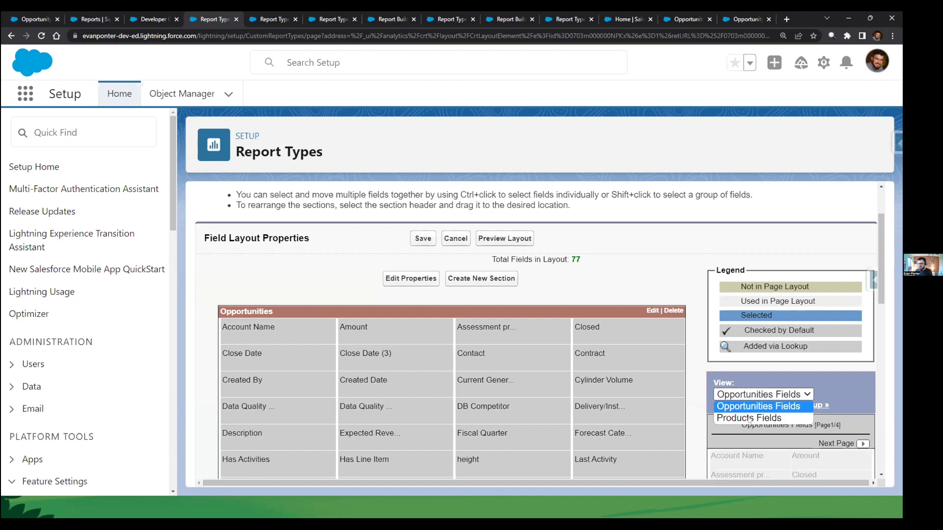
{"action": "left_click", "coordinate": [746, 416]}
{"action": "left_click", "coordinate": [744, 405]}
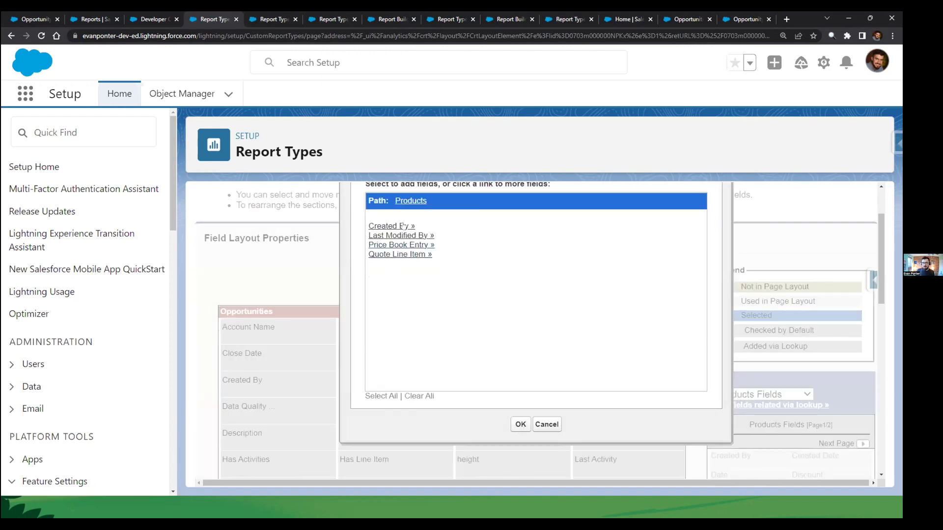
{"action": "left_click", "coordinate": [545, 425]}
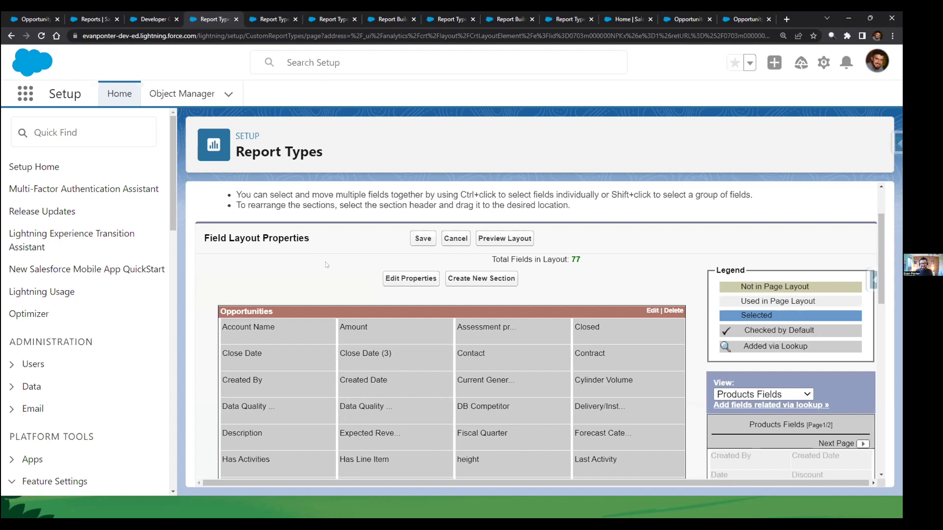
{"action": "scroll", "coordinate": [326, 265], "scroll_direction": "up", "scroll_amount": 2}
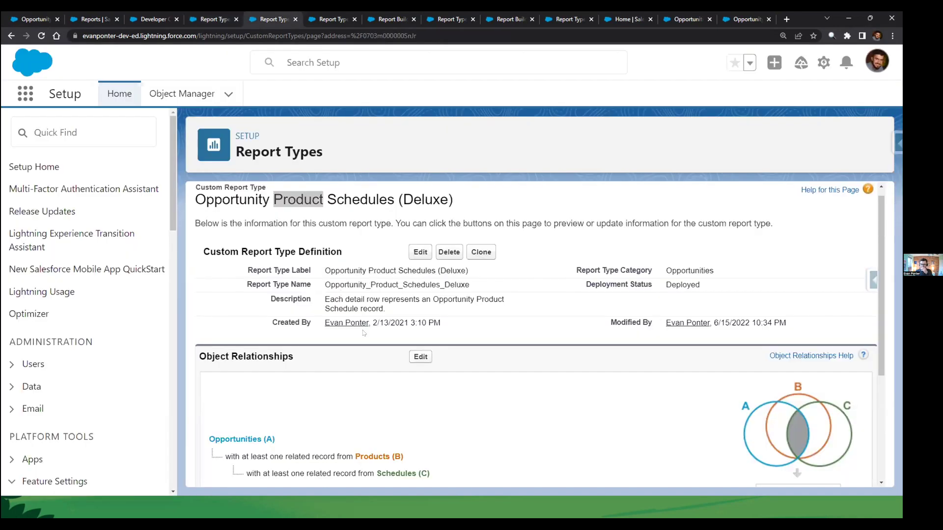
- Examine the Opportunity Product Schedules (Deluxe) report type's label, name, object relationships and available fields
{"action": "scroll", "coordinate": [364, 339], "scroll_direction": "down", "scroll_amount": 2}
{"action": "scroll", "coordinate": [364, 339], "scroll_direction": "down", "scroll_amount": 2}
{"action": "scroll", "coordinate": [374, 206], "scroll_direction": "up", "scroll_amount": 4}
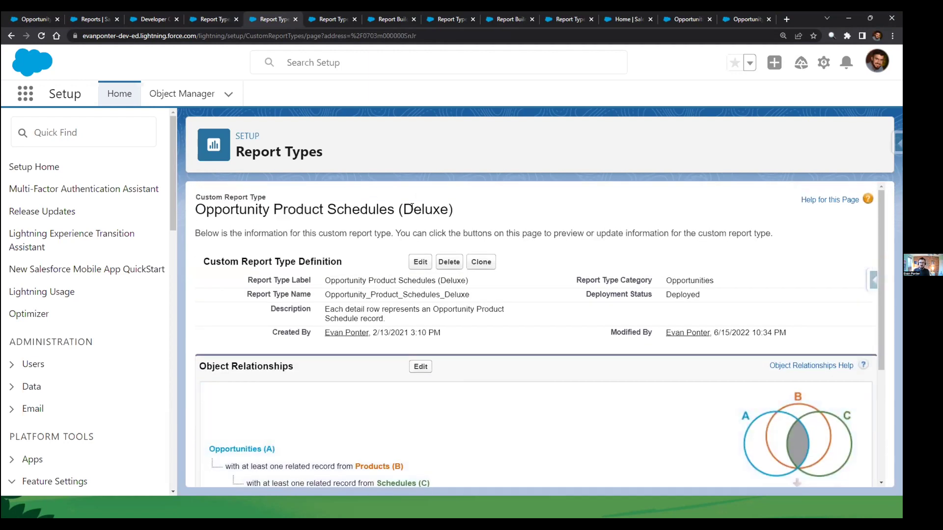
{"action": "scroll", "coordinate": [411, 206], "scroll_direction": "down", "scroll_amount": 2}
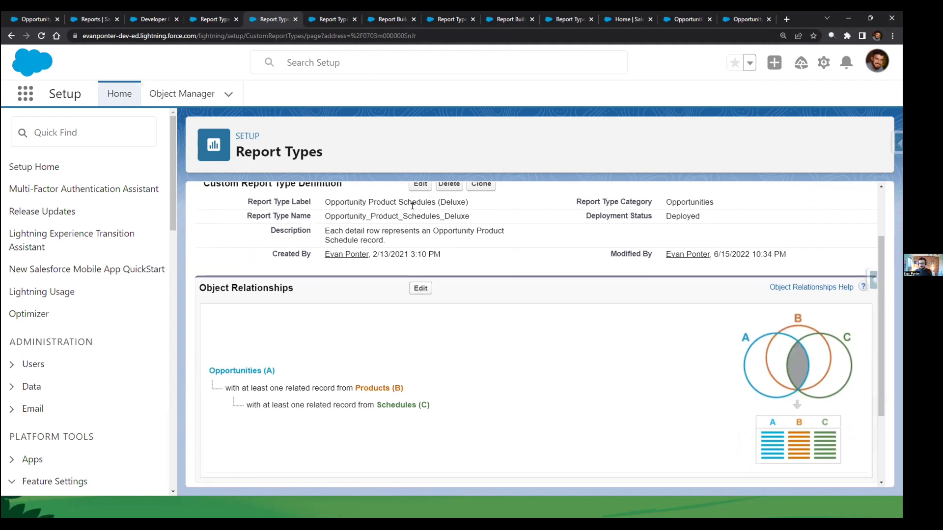
{"action": "triple_click", "coordinate": [226, 363]}
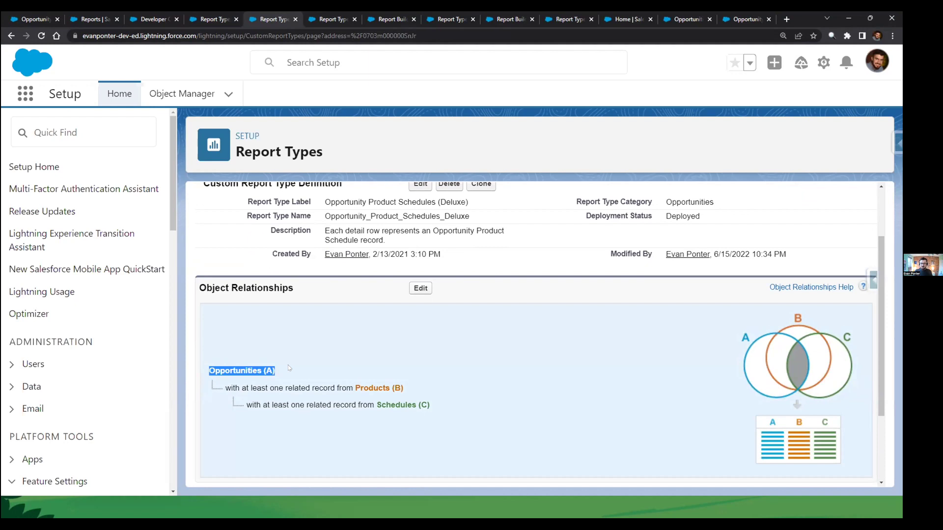
{"action": "left_click_drag", "start_coordinate": [244, 403], "coordinate": [447, 399]}
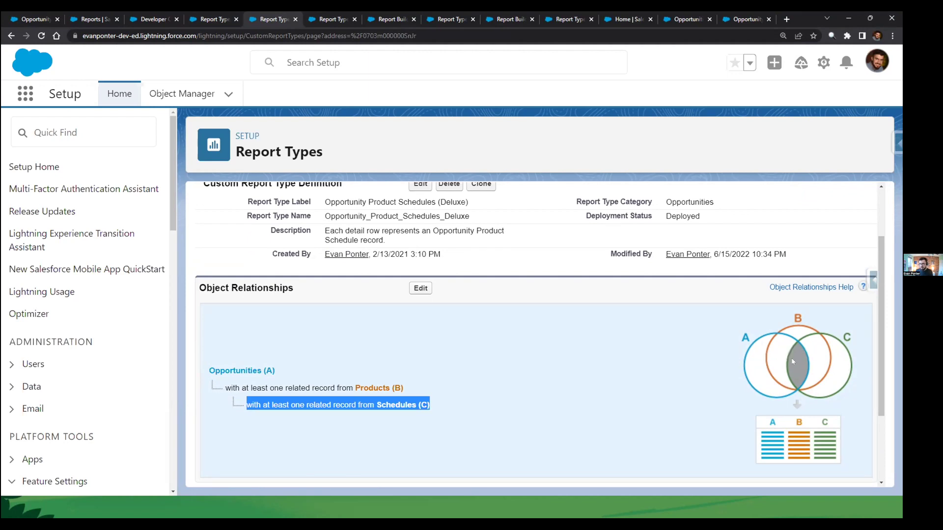
{"action": "scroll", "coordinate": [626, 404], "scroll_direction": "up", "scroll_amount": 2}
{"action": "left_click_drag", "start_coordinate": [322, 294], "coordinate": [524, 292]}
{"action": "left_click_drag", "start_coordinate": [325, 280], "coordinate": [469, 280]}
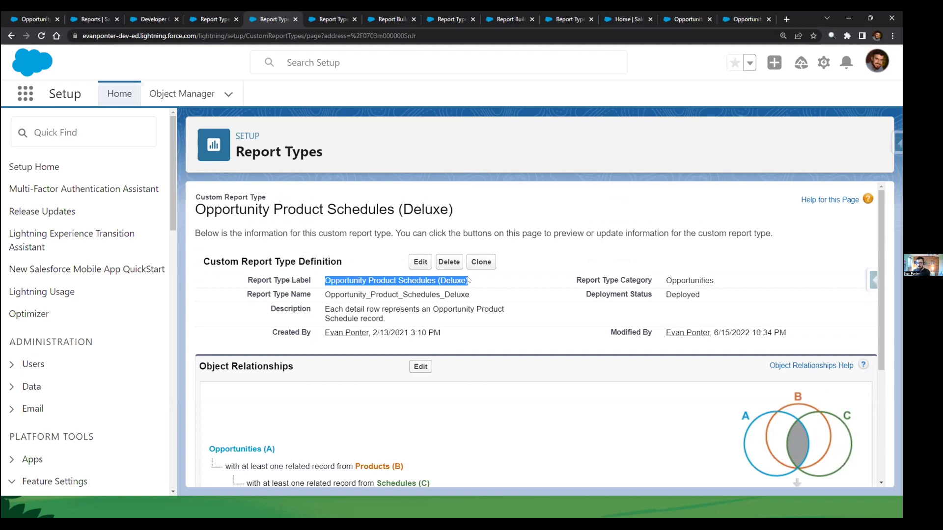
{"action": "scroll", "coordinate": [451, 271], "scroll_direction": "down", "scroll_amount": 4}
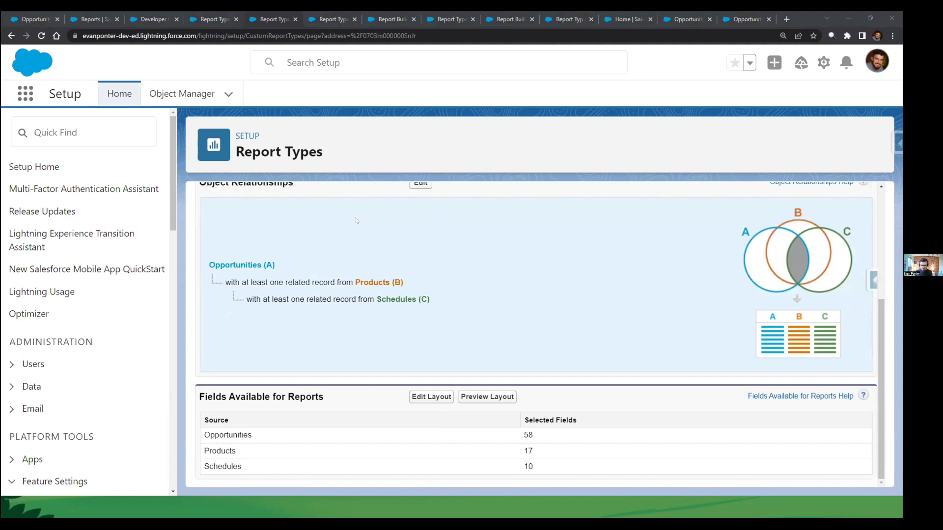
- Present the slide on the "Show Me" filter, and return to the browser to check the Opportunities (Deluxe) report type's object relationships
{"action": "key", "text": "alt+Tab"}
{"action": "key", "text": "Right"}
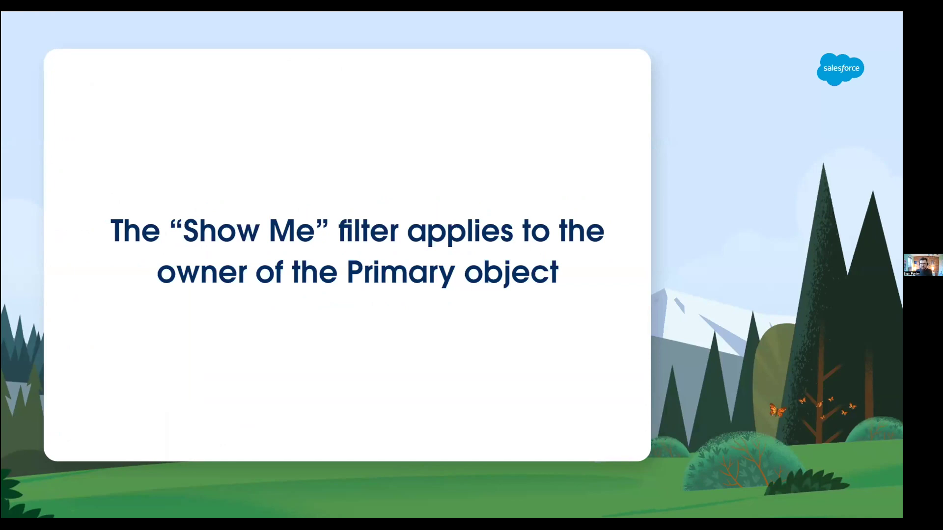
{"action": "key", "text": "alt+Tab"}
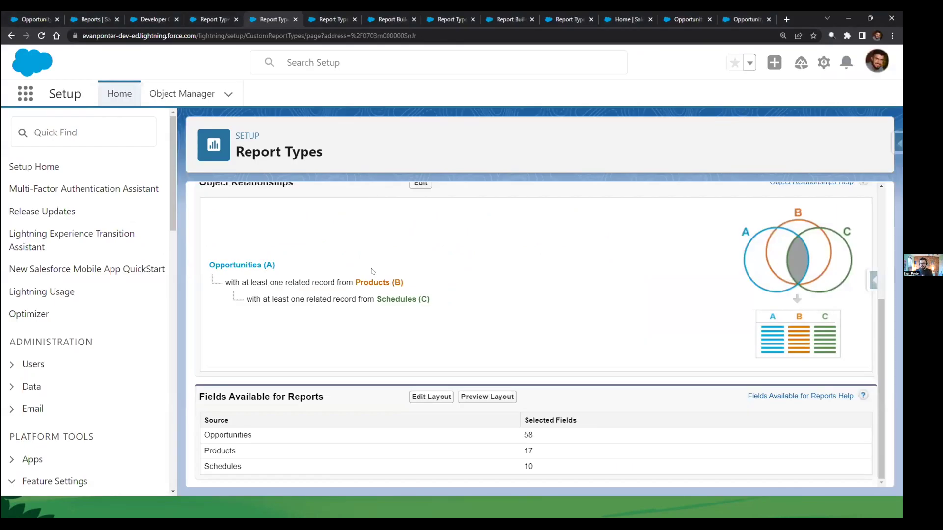
{"action": "key", "text": "ctrl+Tab"}
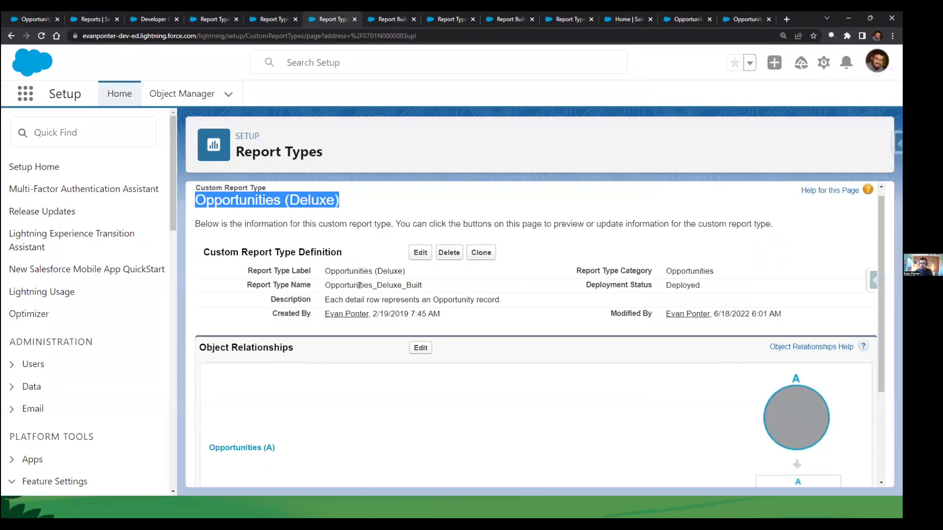
{"action": "scroll", "coordinate": [342, 309], "scroll_direction": "down", "scroll_amount": 3}
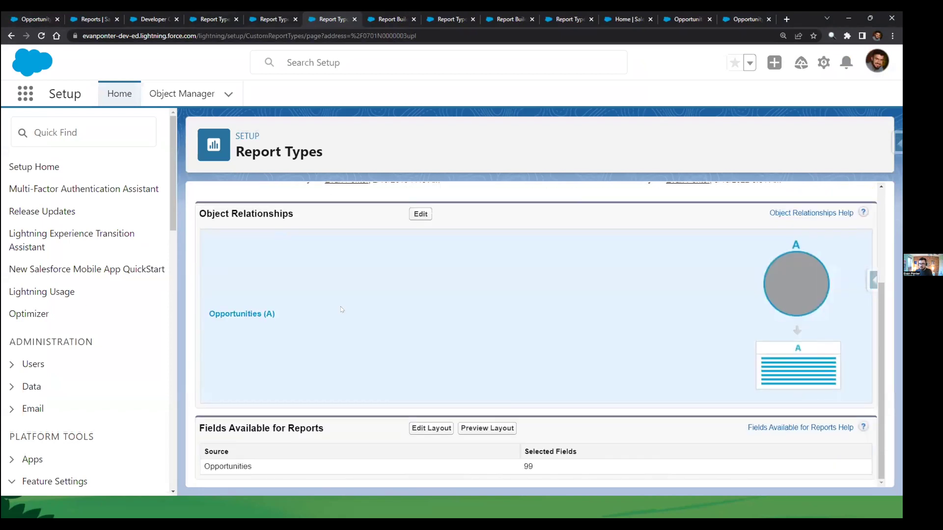
- Examine the Show Me filter's ownership scope options in the Opportunities report built on Opportunities (Deluxe)
{"action": "key", "text": "ctrl+Tab"}
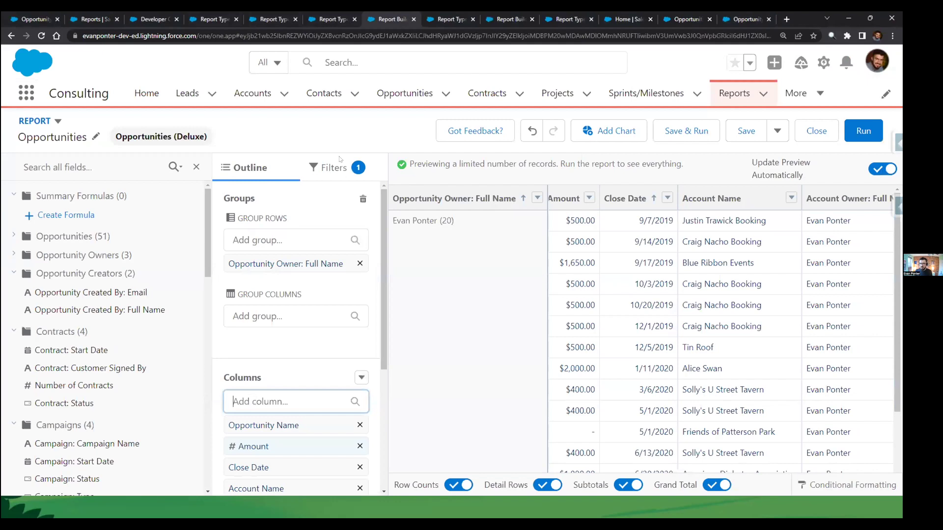
{"action": "left_click", "coordinate": [334, 167]}
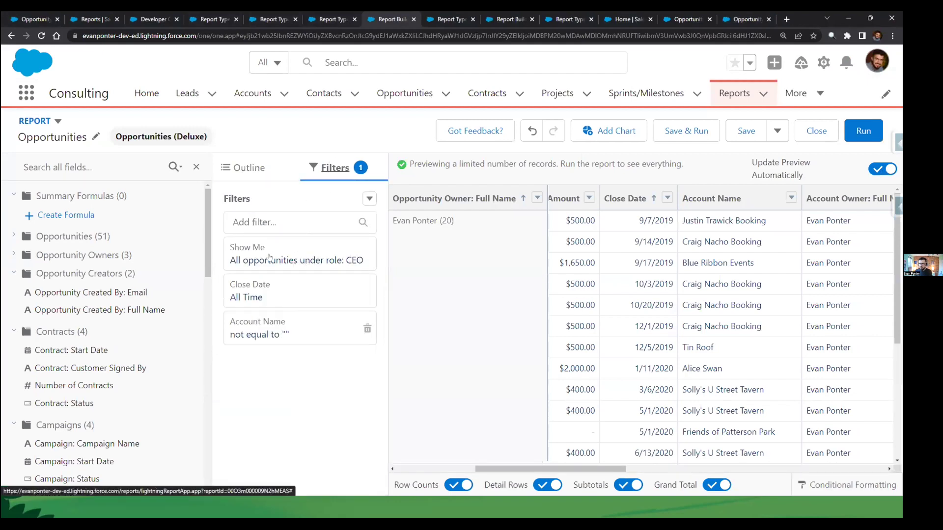
{"action": "left_click", "coordinate": [305, 256]}
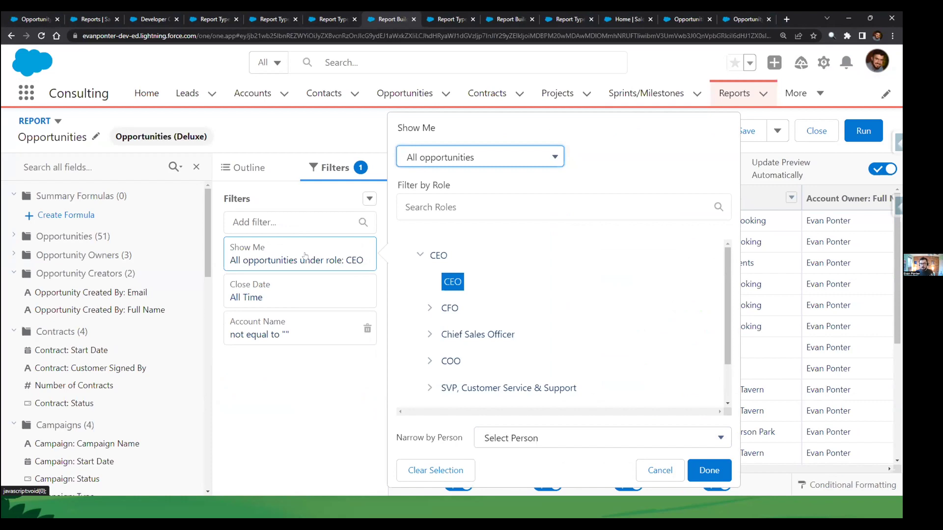
{"action": "left_click", "coordinate": [471, 158]}
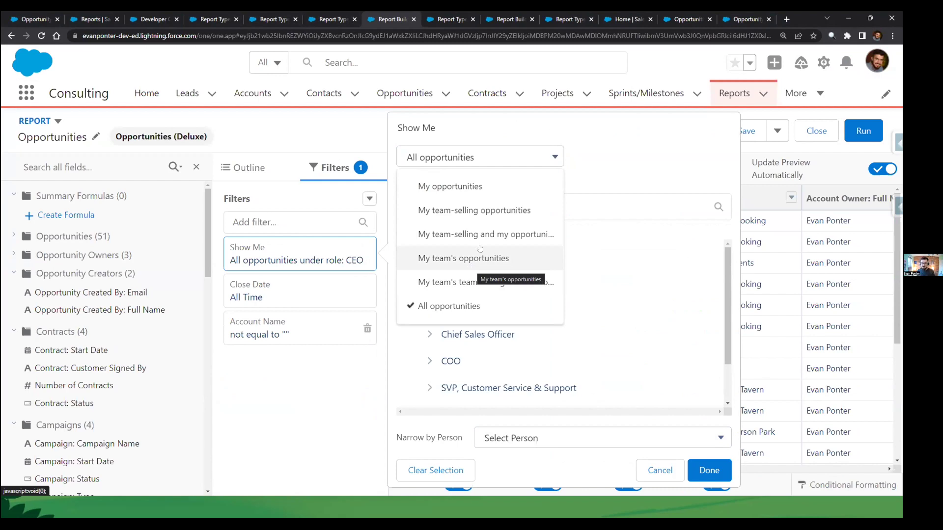
{"action": "left_click", "coordinate": [507, 160]}
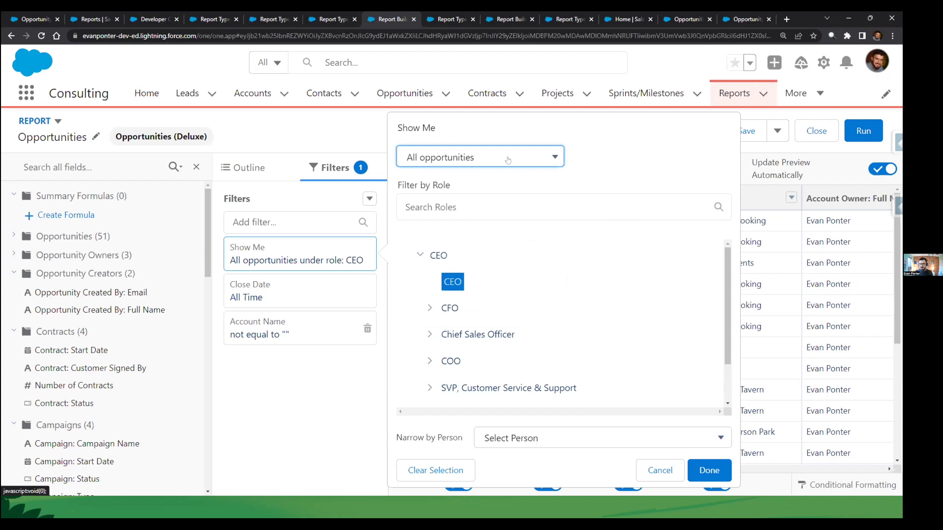
{"action": "left_click", "coordinate": [507, 160]}
{"action": "left_click", "coordinate": [589, 167]}
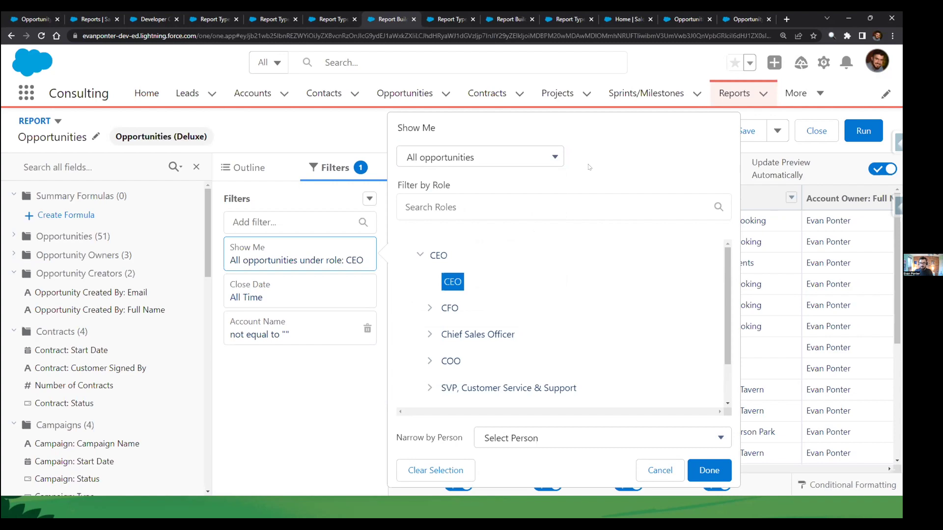
- Review the Accounts with Opportunities report type's title, object relationships and available fields
{"action": "left_click", "coordinate": [451, 19]}
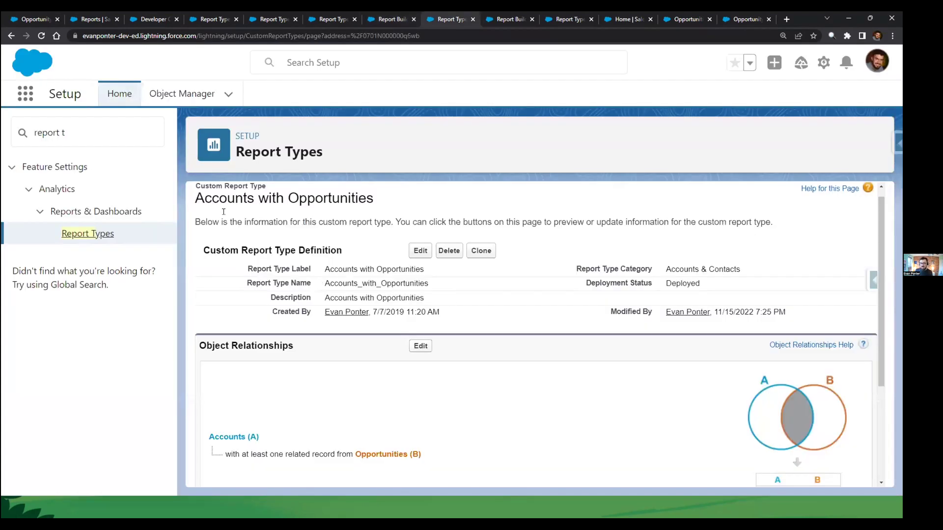
{"action": "left_click_drag", "start_coordinate": [195, 195], "coordinate": [249, 196]}
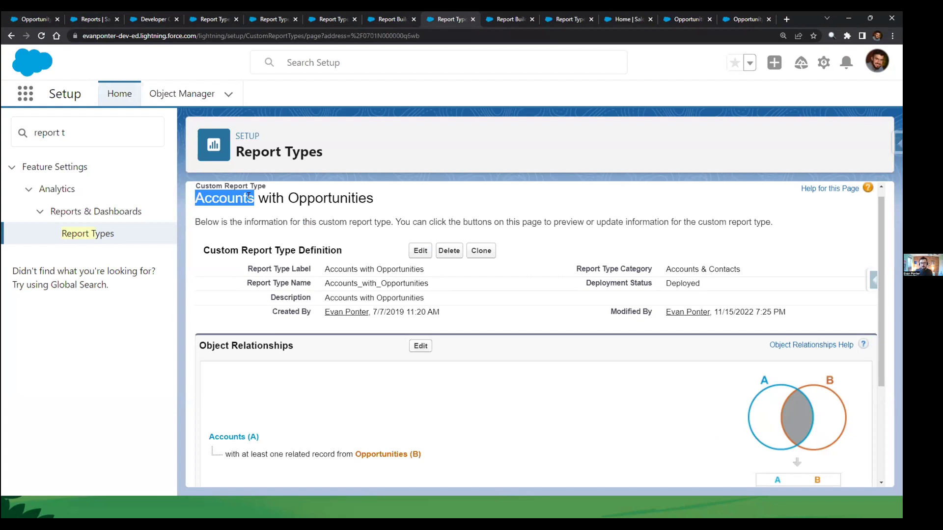
{"action": "left_click_drag", "start_coordinate": [289, 198], "coordinate": [371, 198]}
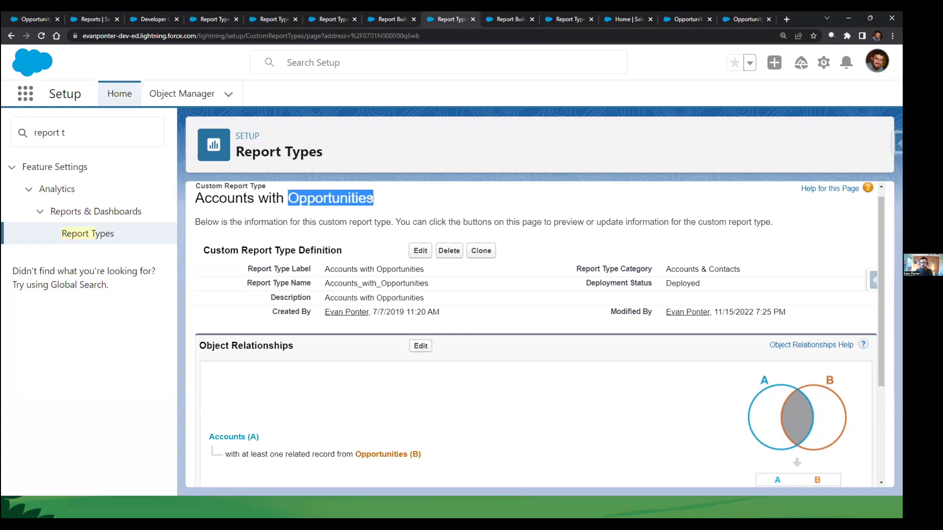
{"action": "scroll", "coordinate": [415, 330], "scroll_direction": "down", "scroll_amount": 3}
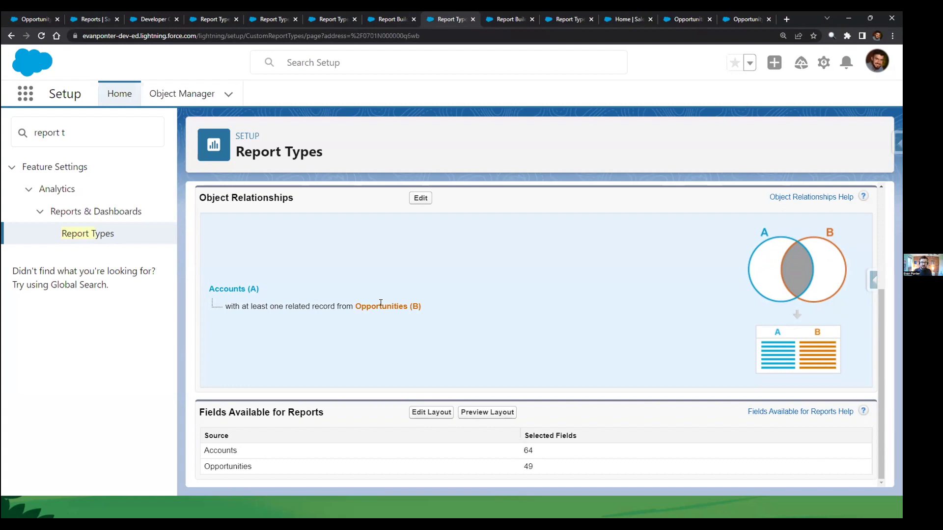
- Set the Show Me filter of the Accounts with Opportunities report to My accounts and apply it
{"action": "left_click", "coordinate": [497, 19]}
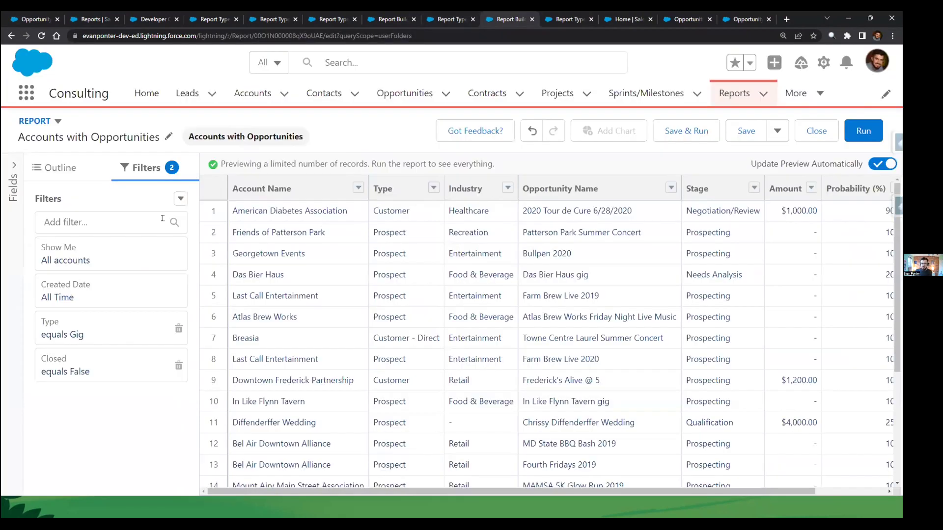
{"action": "left_click", "coordinate": [113, 254]}
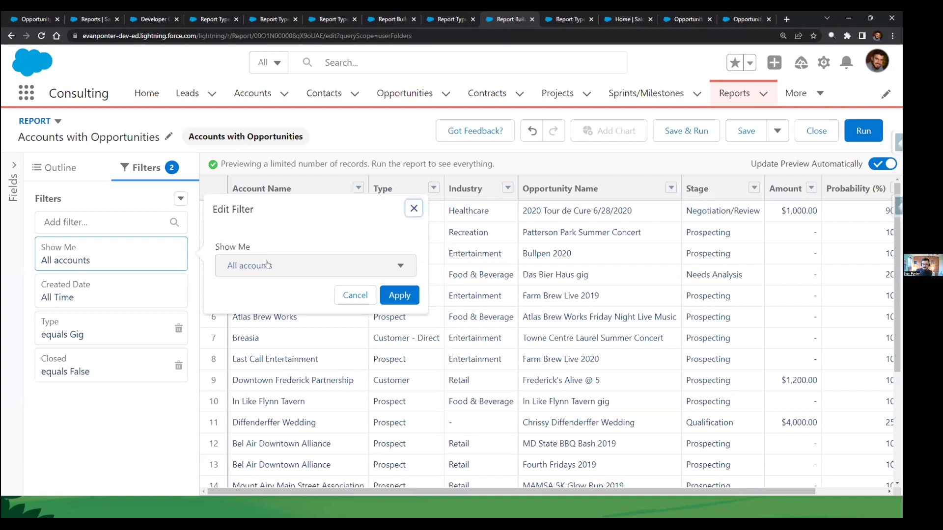
{"action": "left_click", "coordinate": [267, 265]}
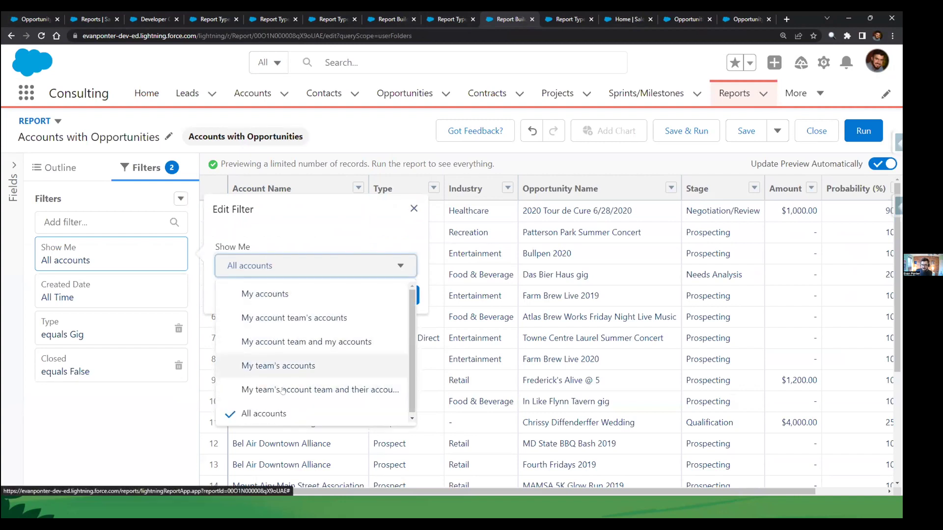
{"action": "left_click", "coordinate": [274, 294]}
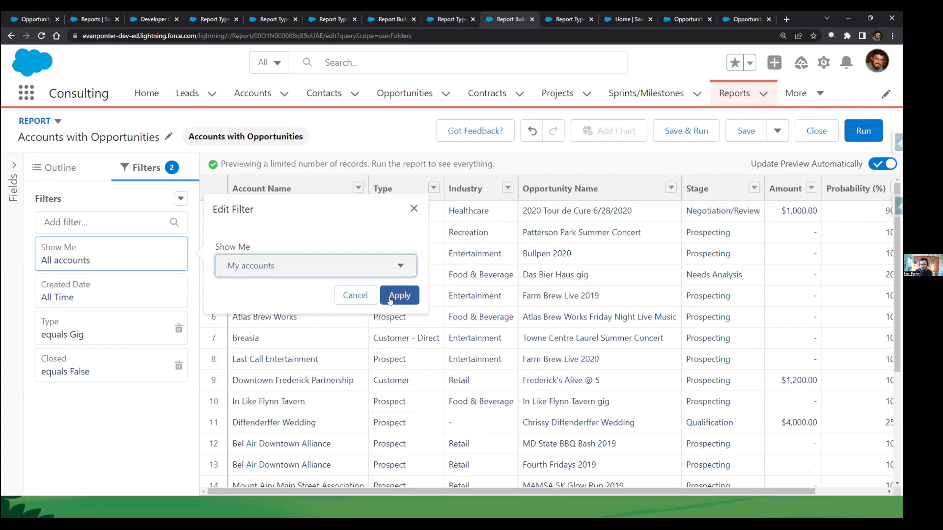
{"action": "left_click", "coordinate": [391, 297]}
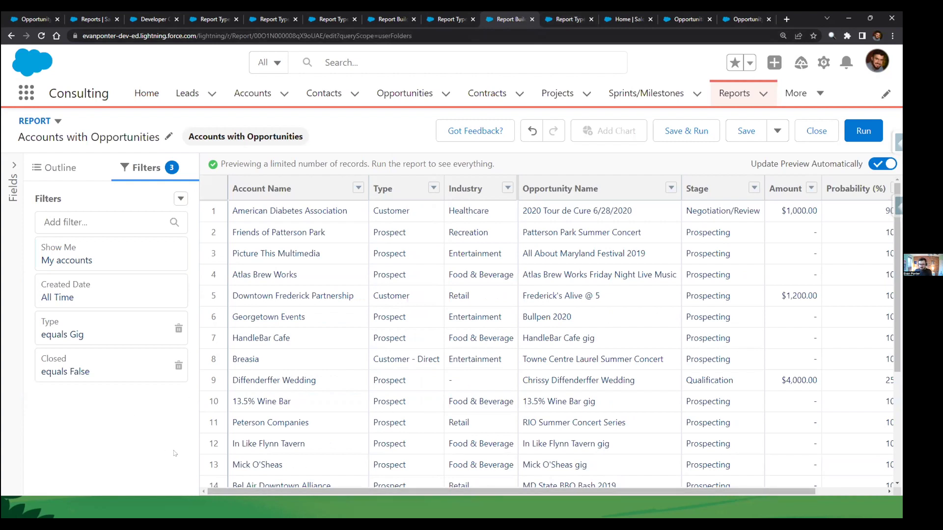
- Present the slide on where Cross Filters can start, and return to the browser to open the custom report type wizard page
{"action": "key", "text": "alt+Tab"}
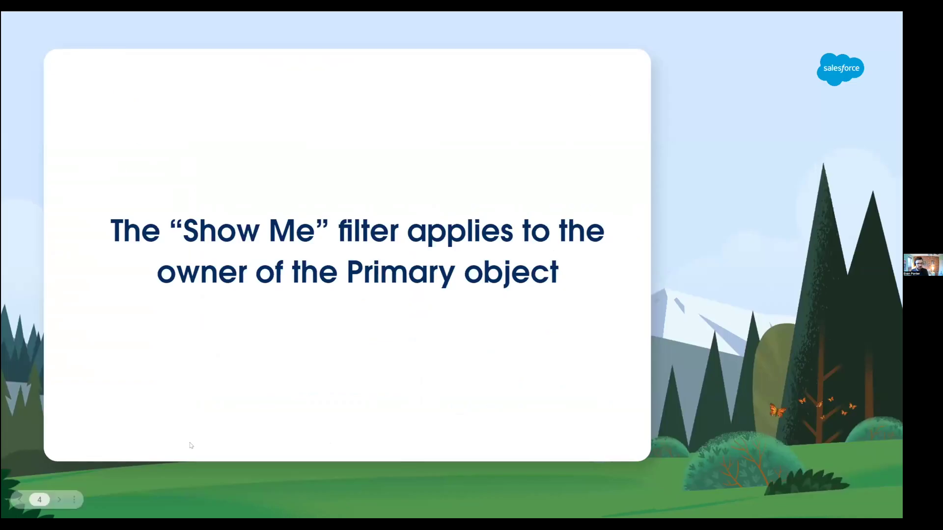
{"action": "key", "text": "Right"}
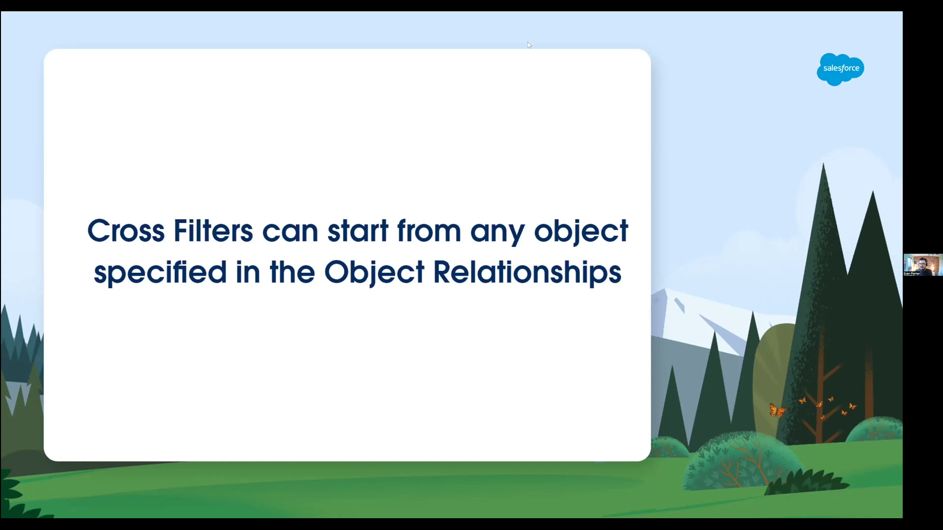
{"action": "key", "text": "alt+Tab"}
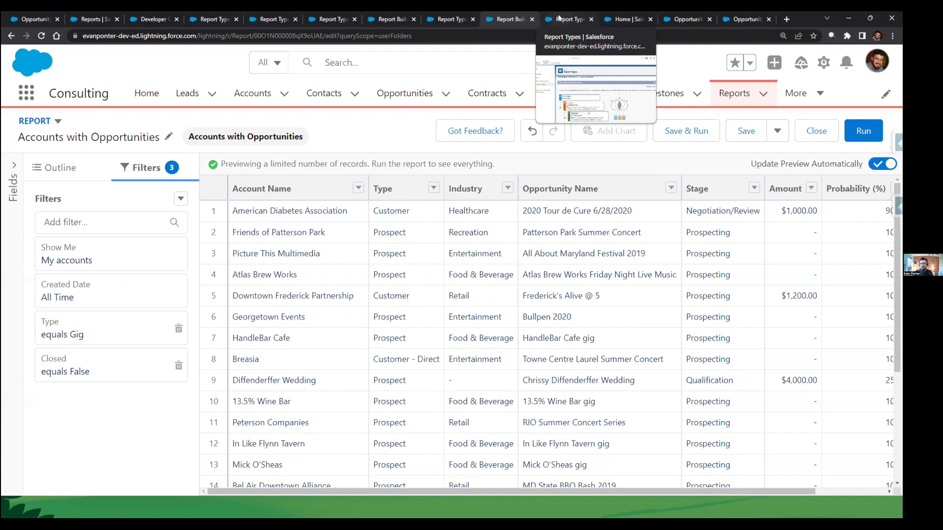
{"action": "left_click", "coordinate": [559, 18]}
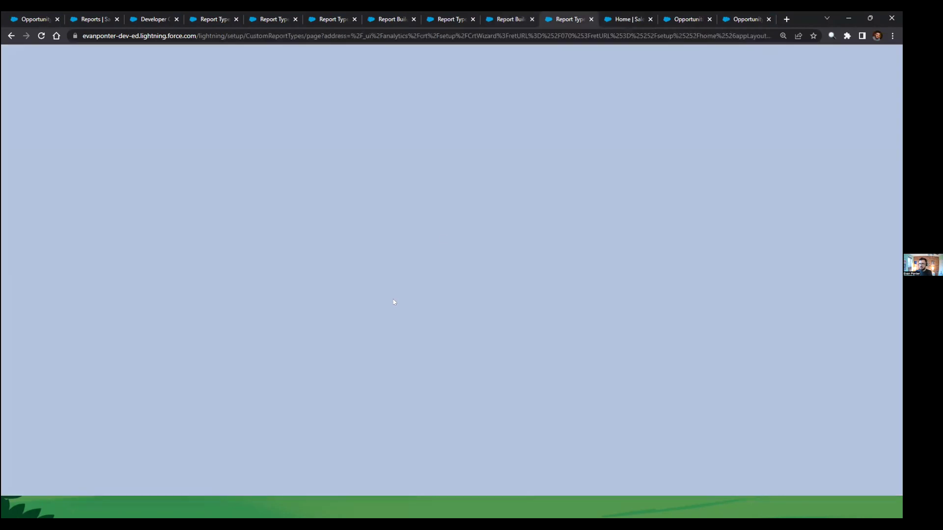
- In the Accounts with Opportunities report, add and apply a cross filter showing Accounts with Cases
{"action": "left_click", "coordinate": [514, 14]}
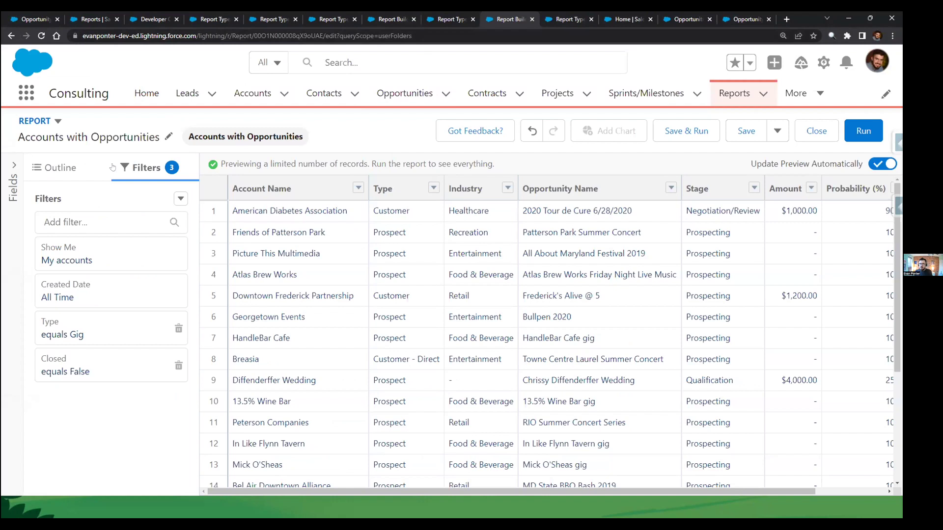
{"action": "left_click", "coordinate": [181, 197]}
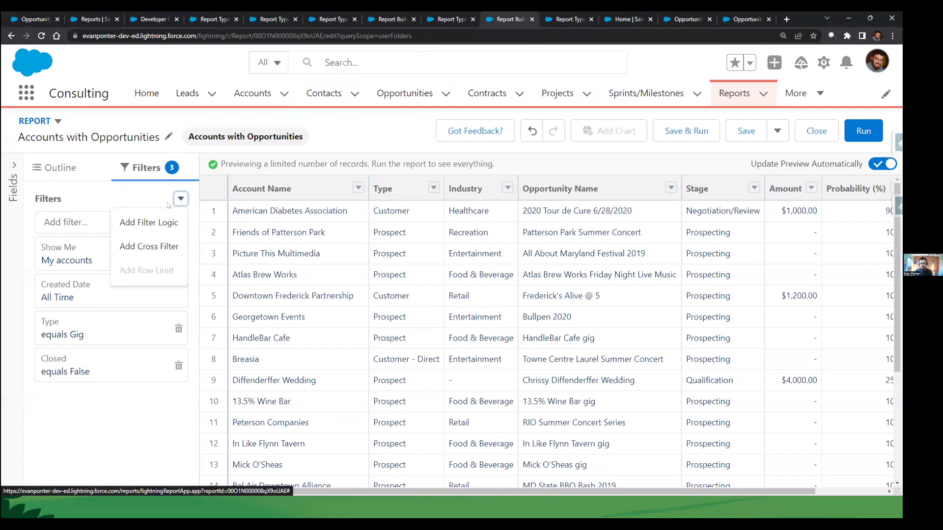
{"action": "left_click", "coordinate": [162, 247]}
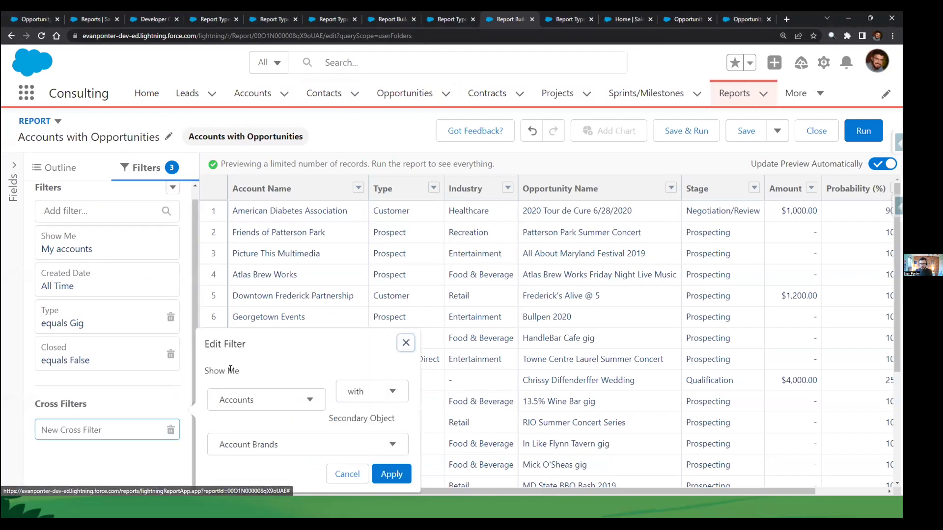
{"action": "left_click", "coordinate": [297, 400]}
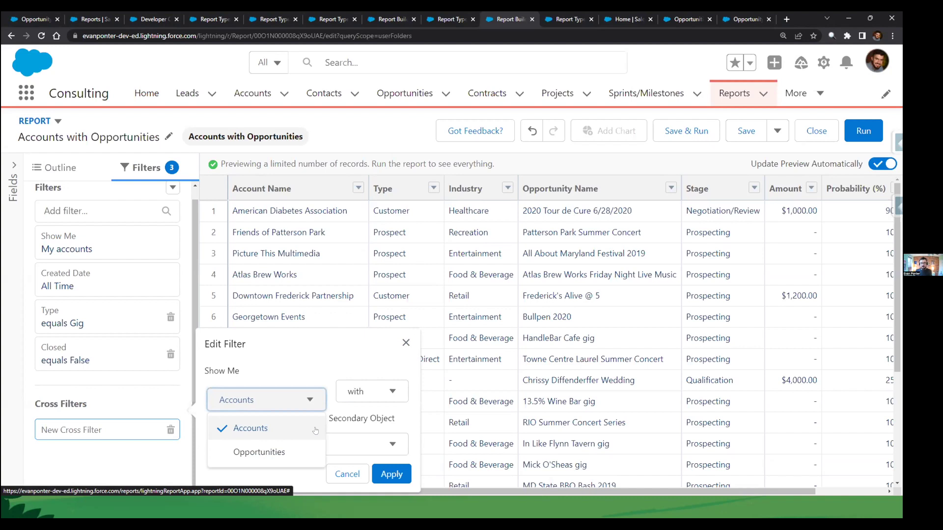
{"action": "left_click", "coordinate": [252, 431]}
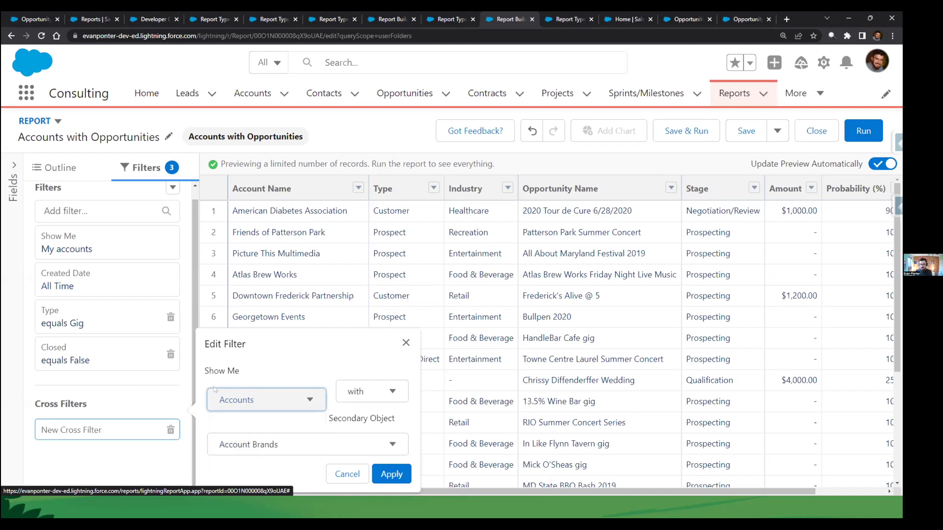
{"action": "left_click", "coordinate": [282, 444]}
{"action": "scroll", "coordinate": [285, 354], "scroll_direction": "down", "scroll_amount": 5}
{"action": "scroll", "coordinate": [285, 353], "scroll_direction": "up", "scroll_amount": 3}
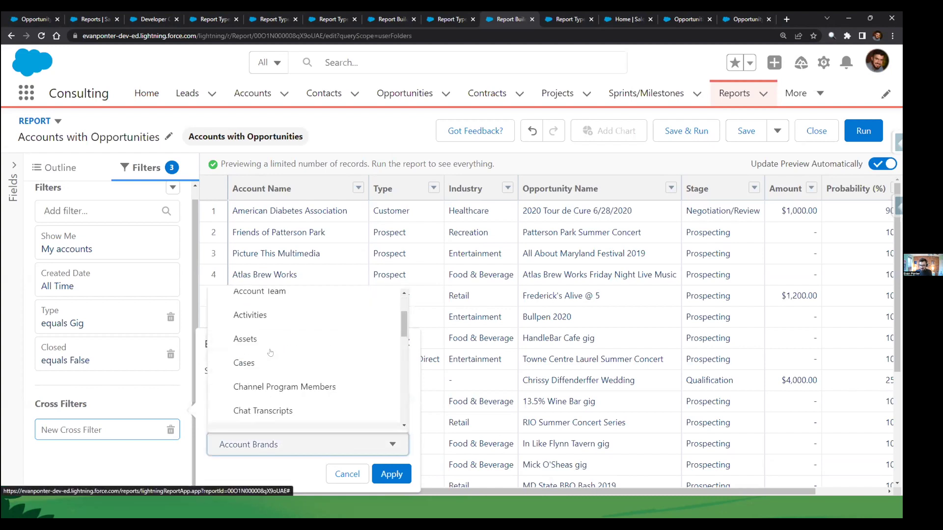
{"action": "left_click", "coordinate": [253, 368]}
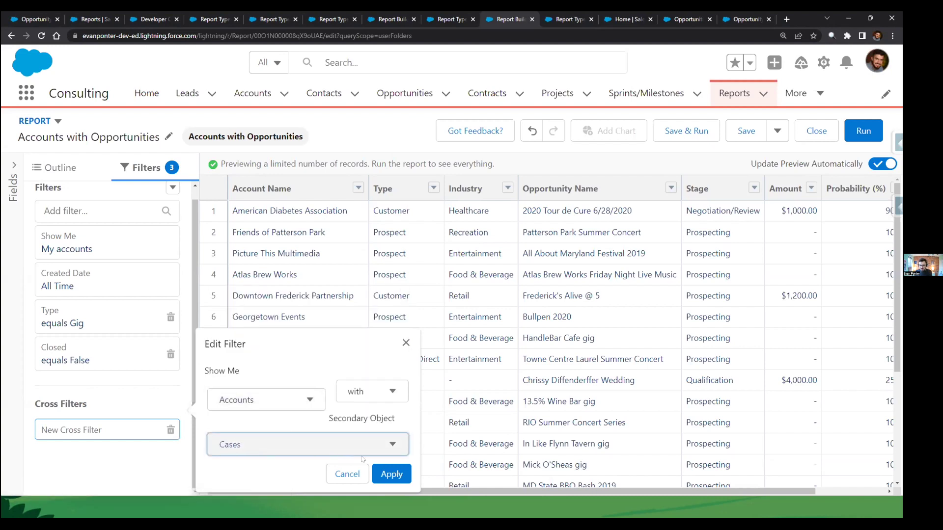
{"action": "left_click", "coordinate": [384, 474]}
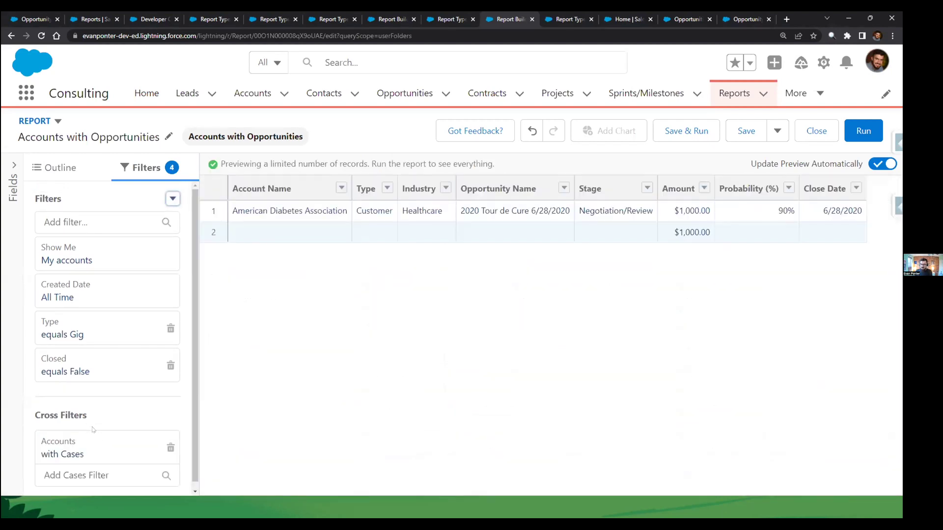
- Add a Cases filter under the Accounts with Cases cross filter, setting Closed equals False, and apply it
{"action": "left_click", "coordinate": [81, 470]}
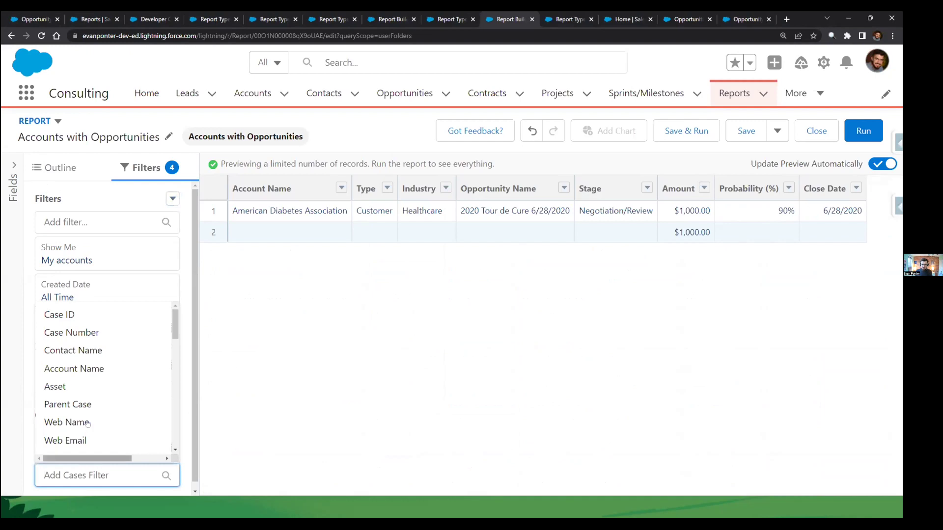
{"action": "type", "text": "close"}
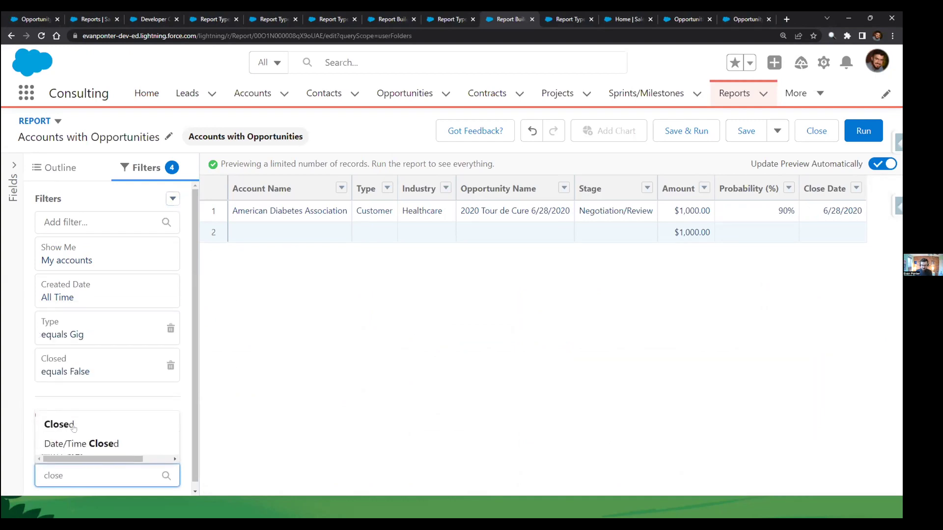
{"action": "left_click", "coordinate": [81, 426]}
{"action": "left_click", "coordinate": [245, 432]}
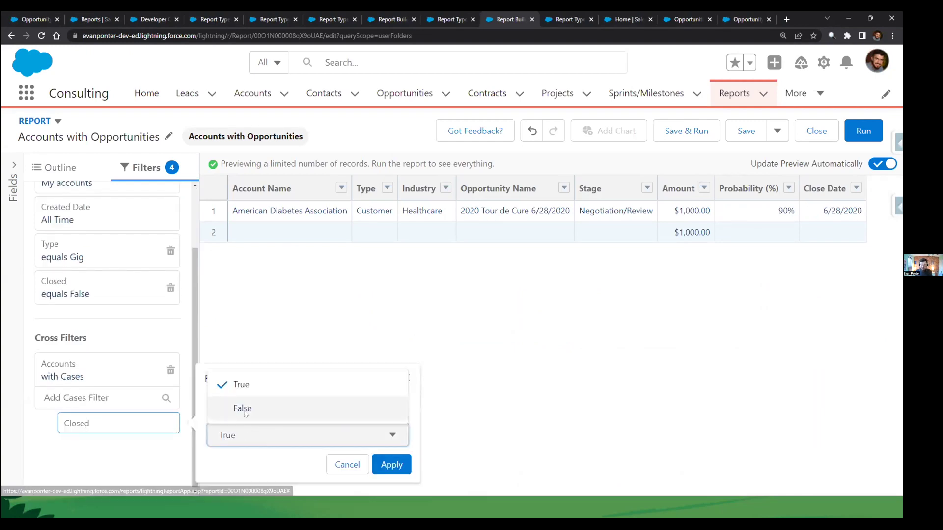
{"action": "left_click", "coordinate": [243, 409]}
{"action": "left_click", "coordinate": [392, 464]}
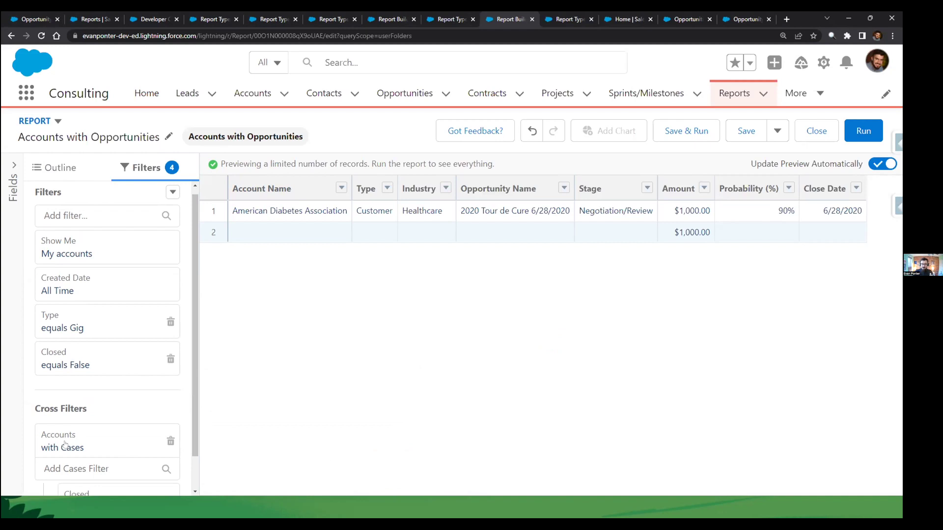
- Run the Accounts with Opportunities report with its cross filter, and return to the slide on where Cross Filters can start
{"action": "scroll", "coordinate": [69, 446], "scroll_direction": "down", "scroll_amount": 1}
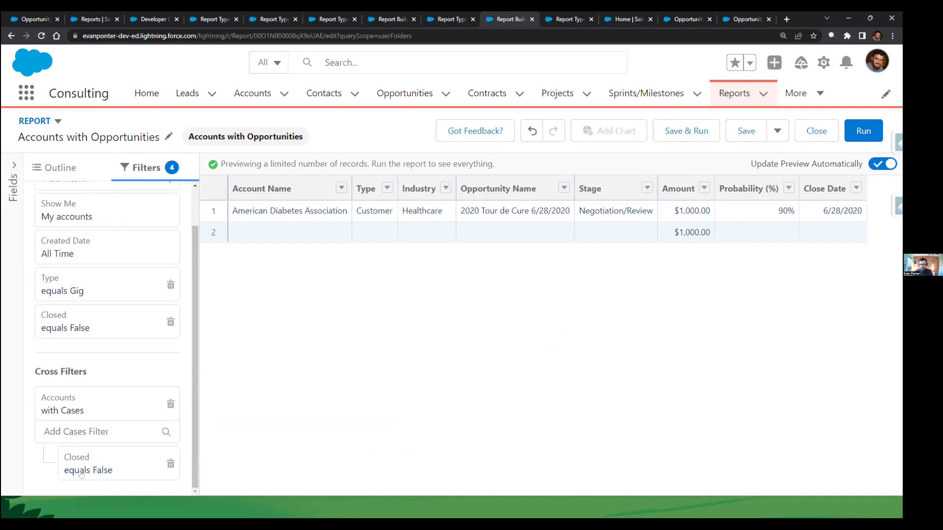
{"action": "left_click", "coordinate": [861, 131]}
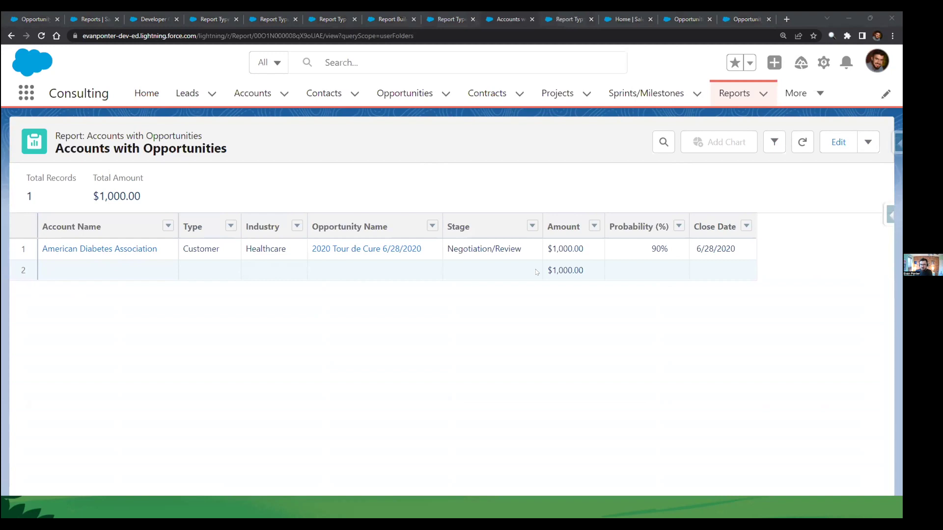
{"action": "key", "text": "alt+Tab"}
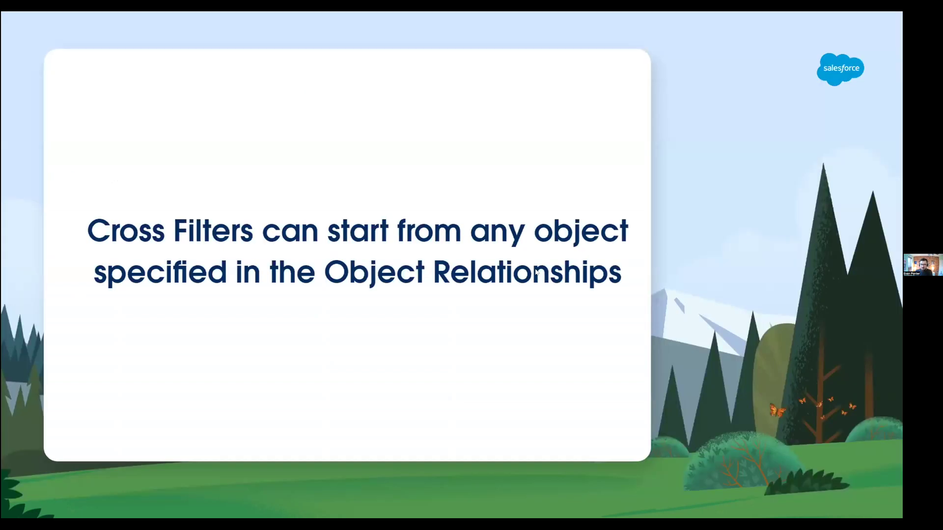